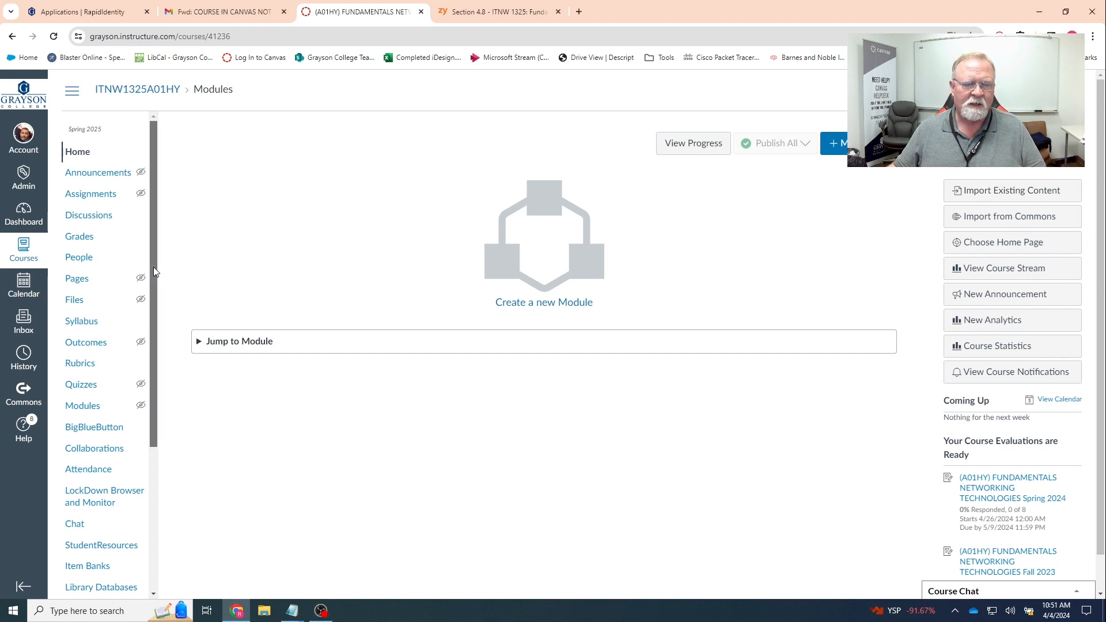
Open the external app configurations in the ITNW1325A01HY course settings and look through the apps already listed.
drag(153, 268, 161, 415)
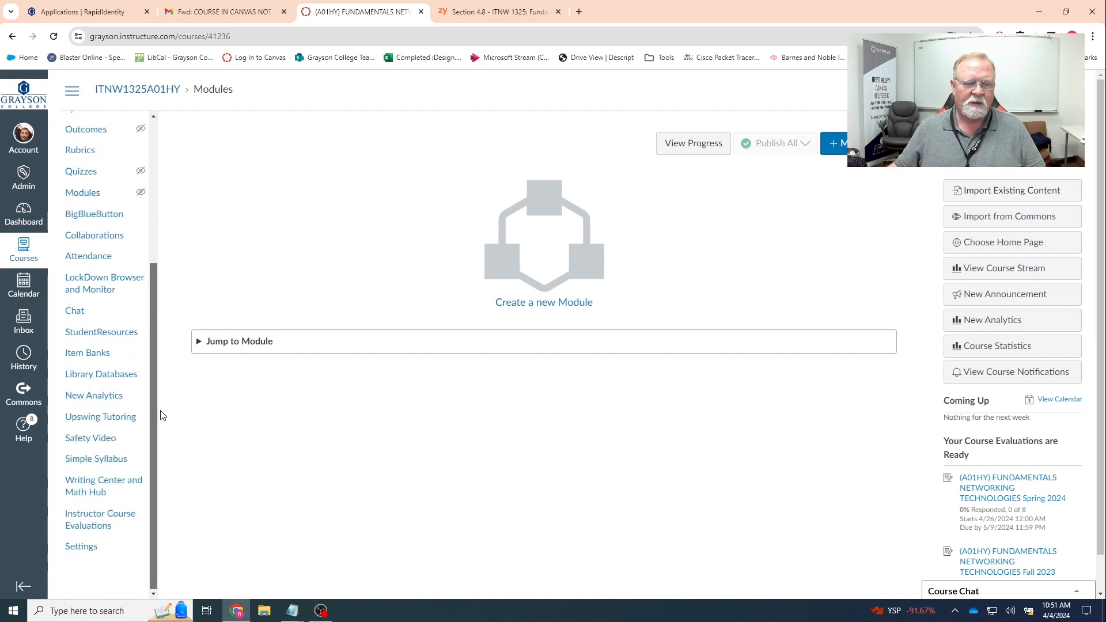
click(81, 553)
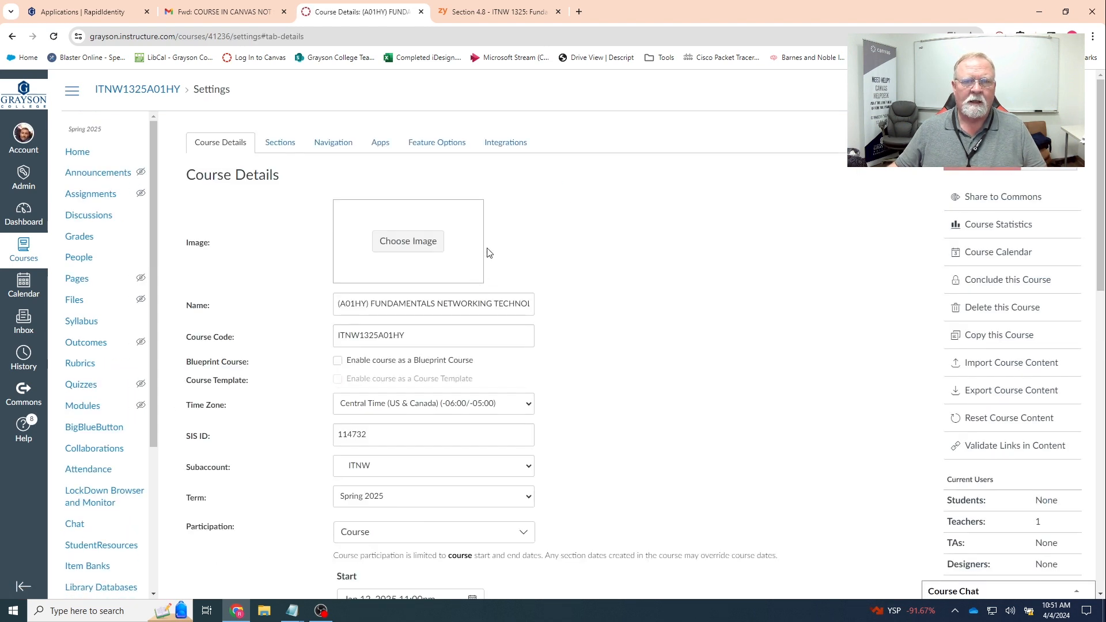
click(380, 144)
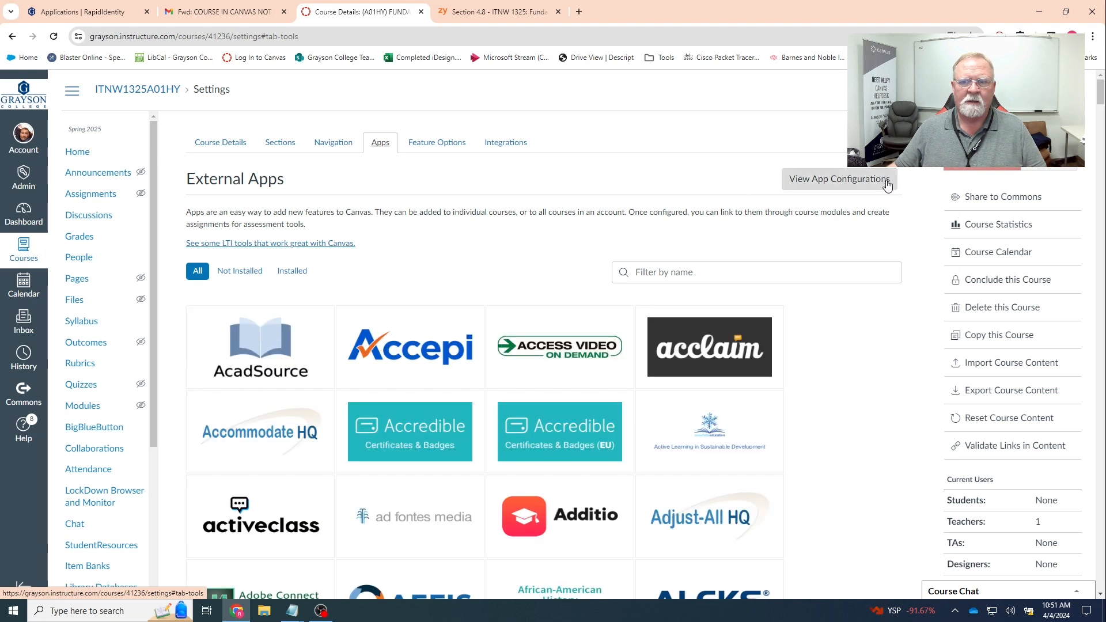
click(835, 187)
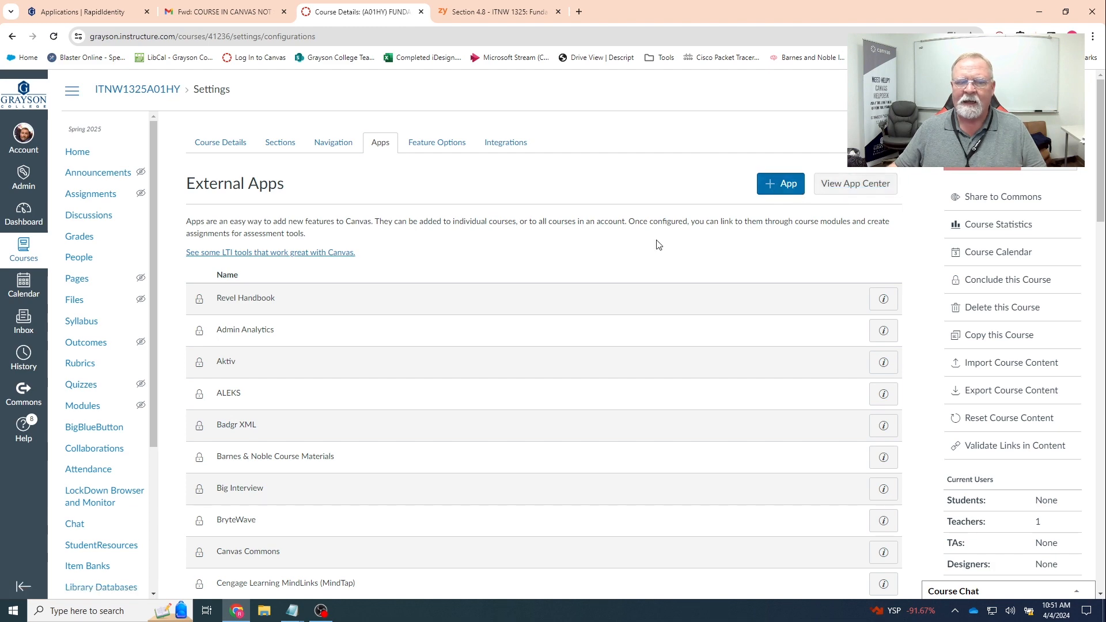
scroll(617, 370, down, 14)
scroll(617, 380, down, 8)
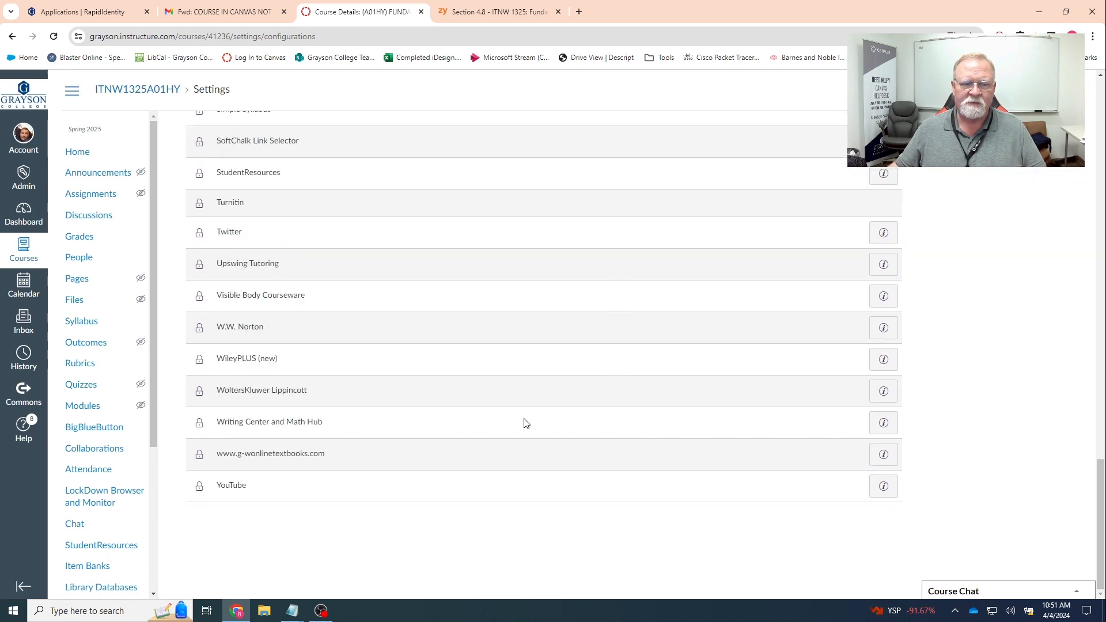
scroll(691, 363, up, 15)
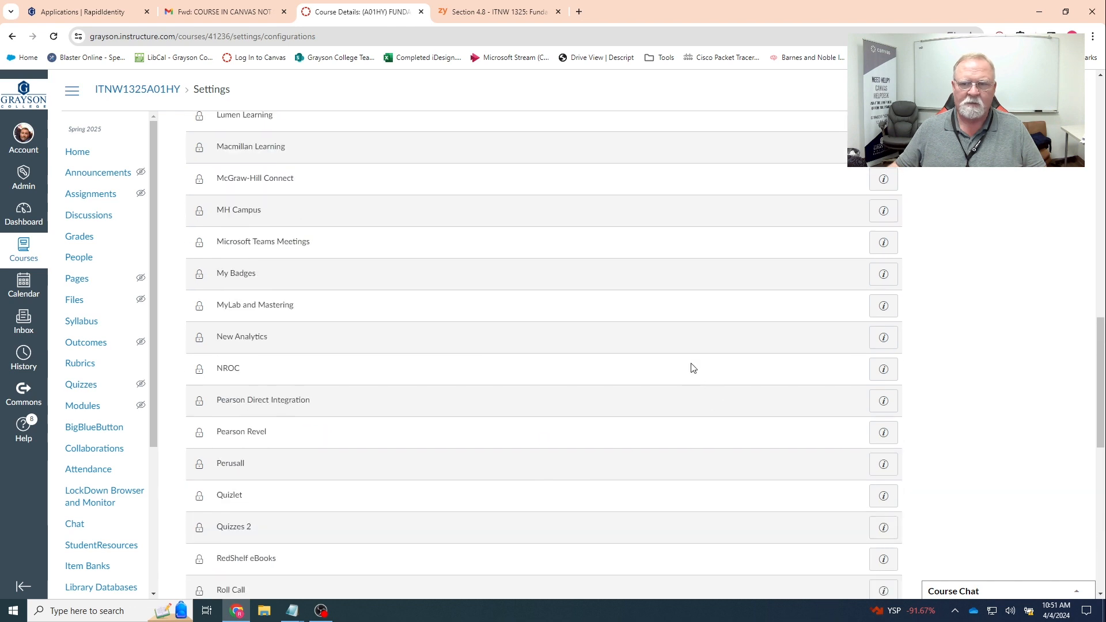
scroll(692, 363, up, 10)
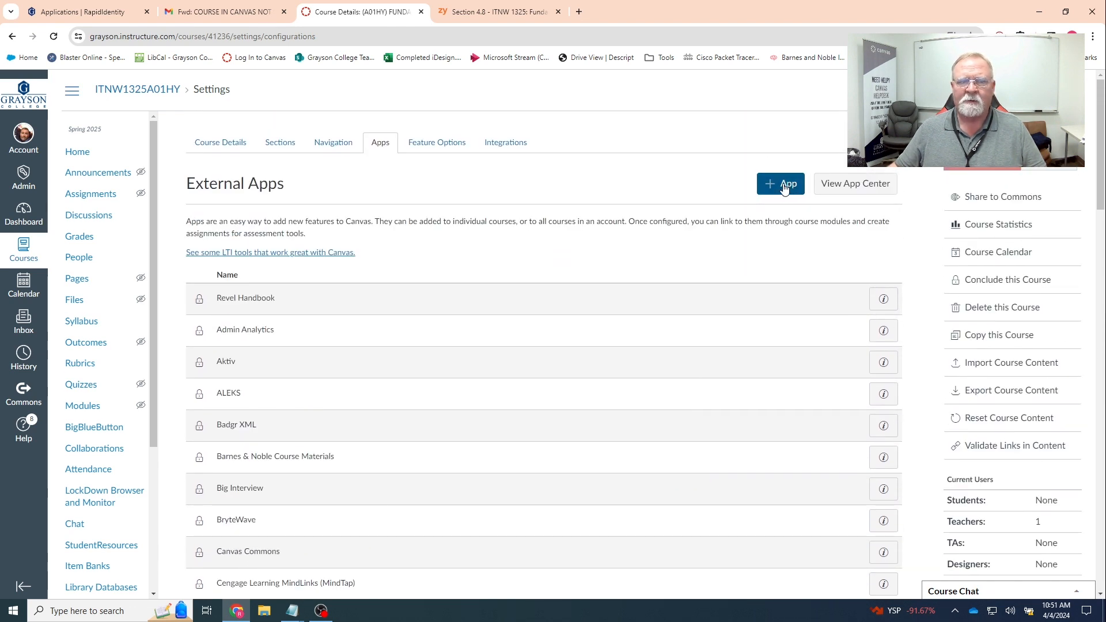
Start adding an external app to the course with the configuration type By Client ID.
click(785, 185)
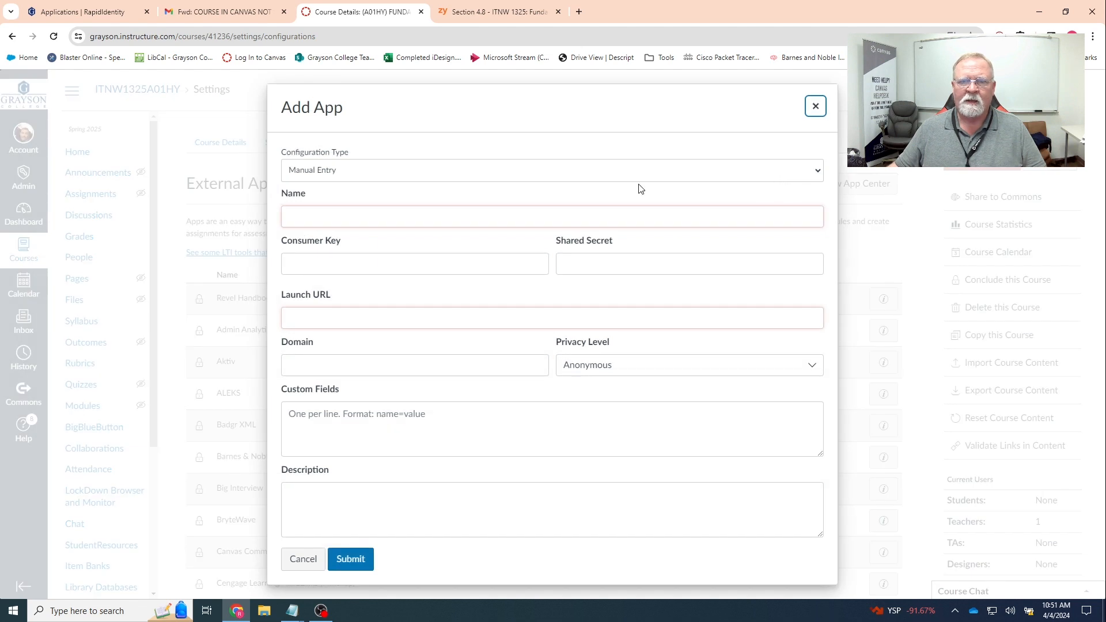
click(736, 176)
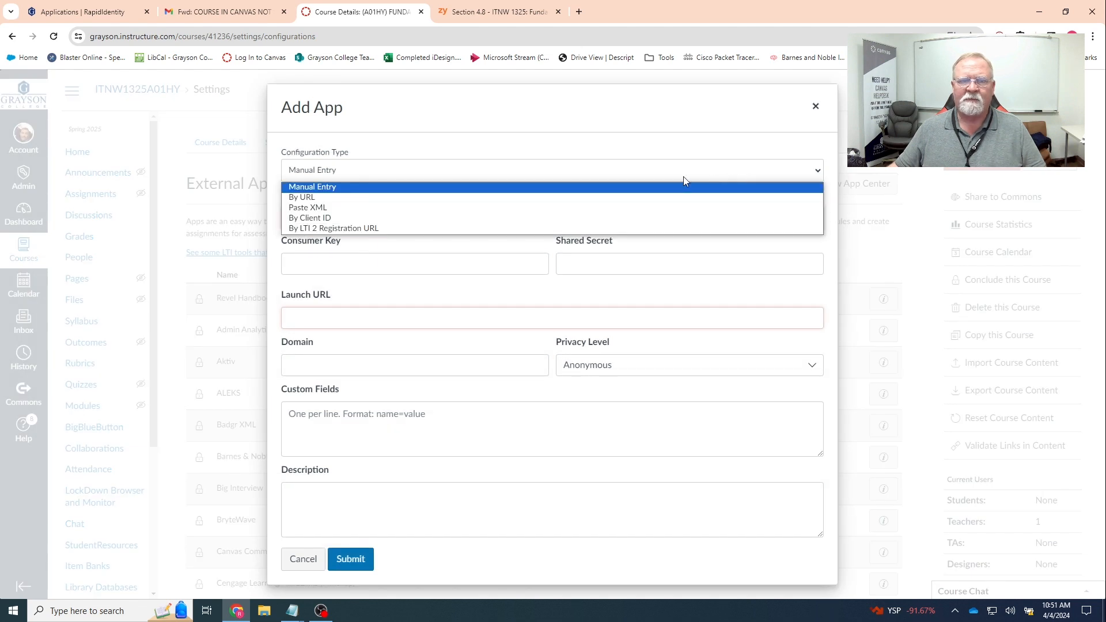
click(320, 218)
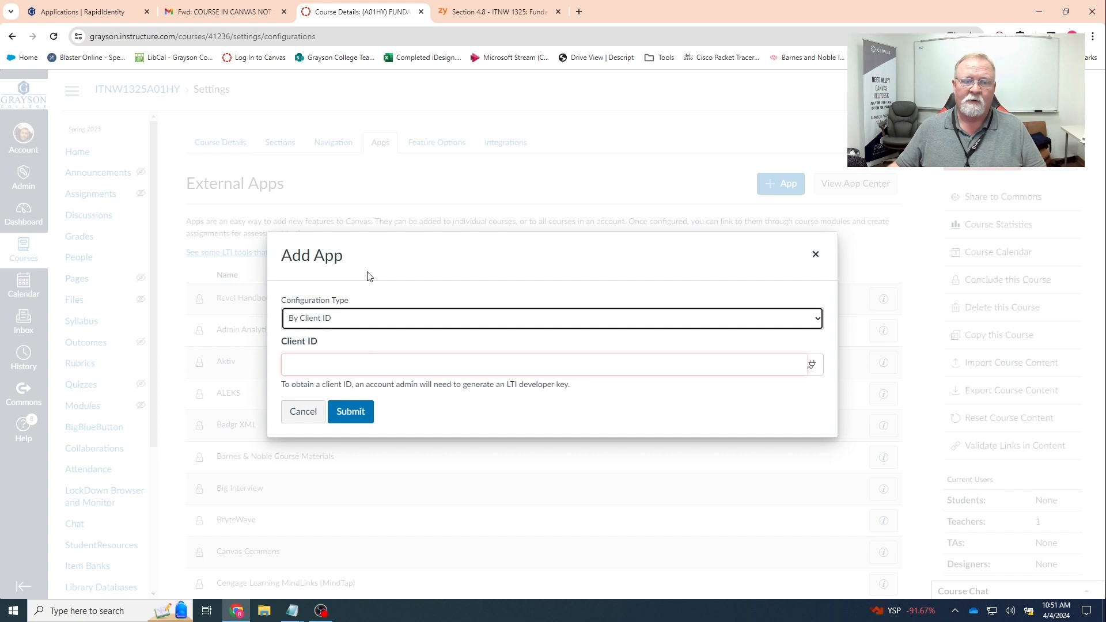
Launch a second Canvas session from the RapidIdentity applications and open the Developer Keys of the Grayson College admin account.
click(198, 12)
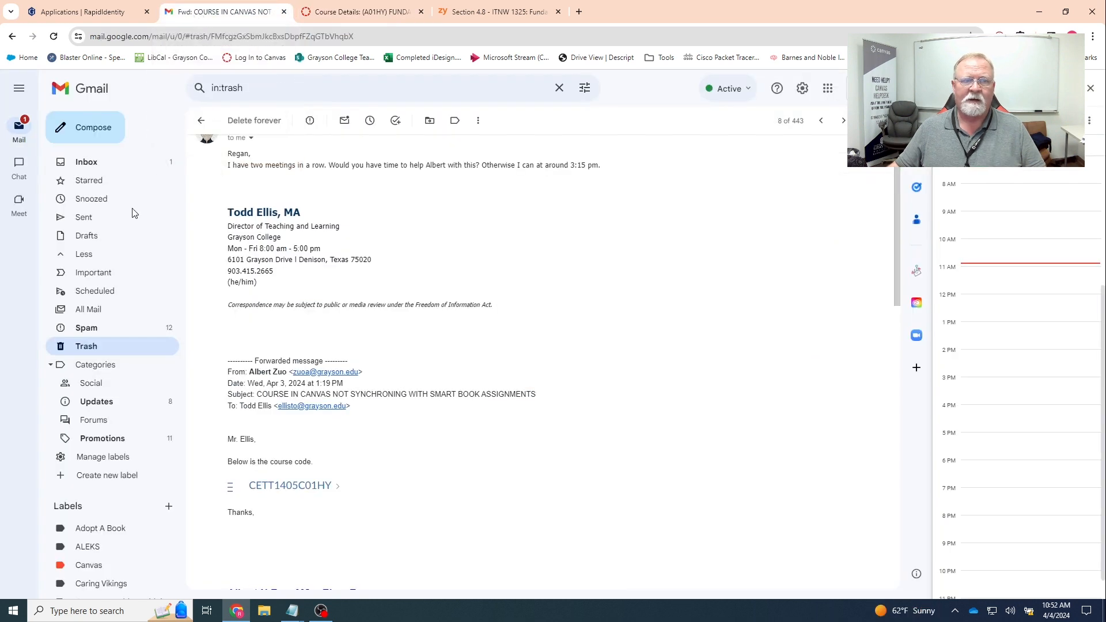
click(101, 13)
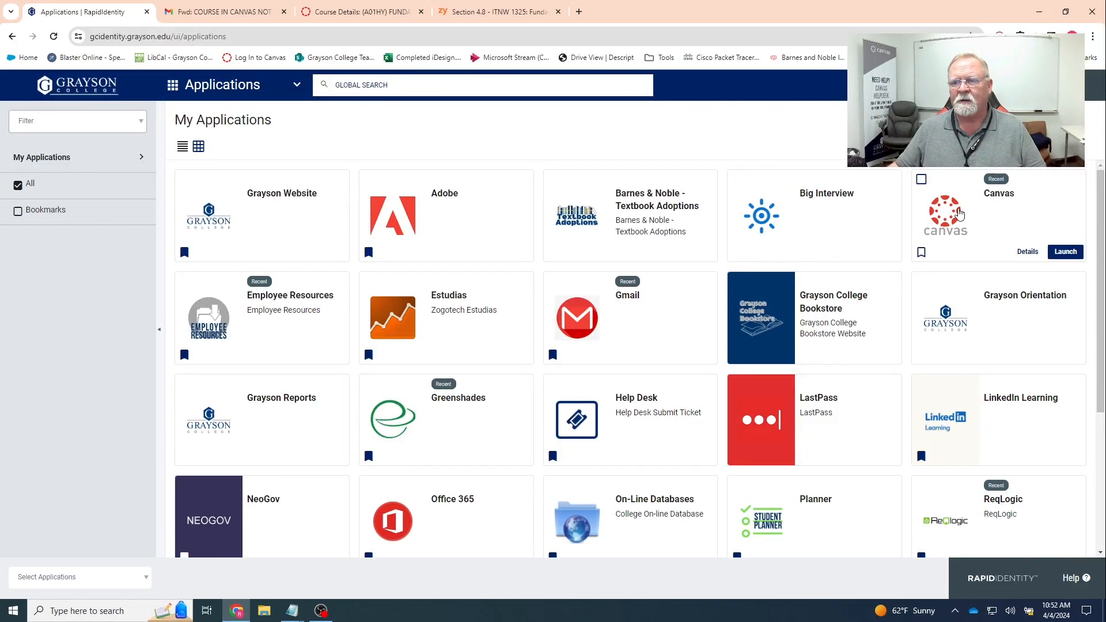
click(960, 215)
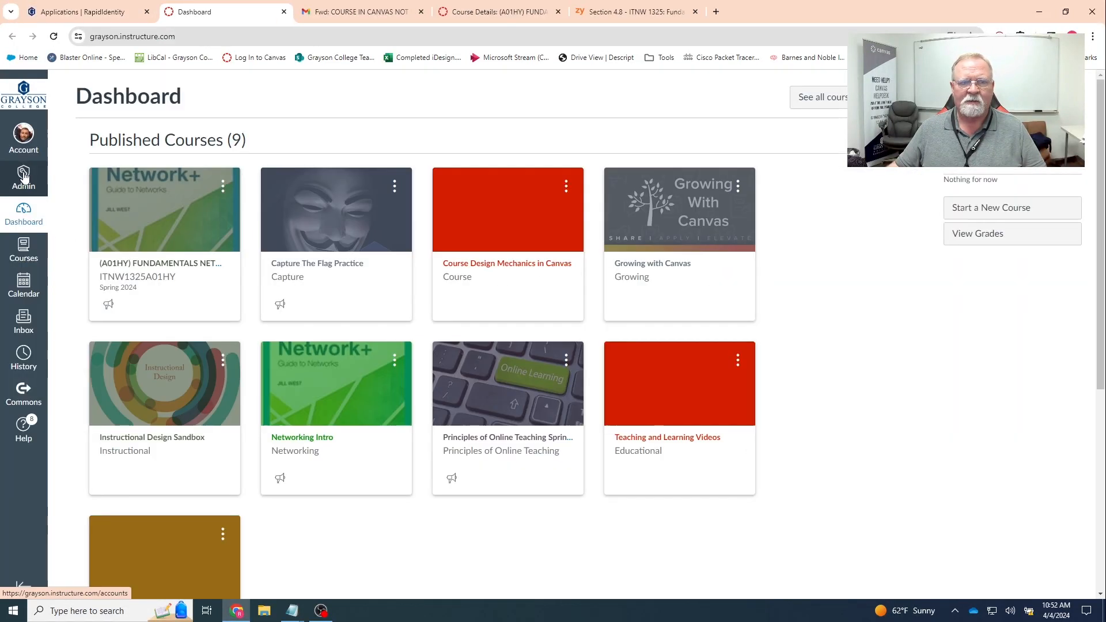
click(23, 178)
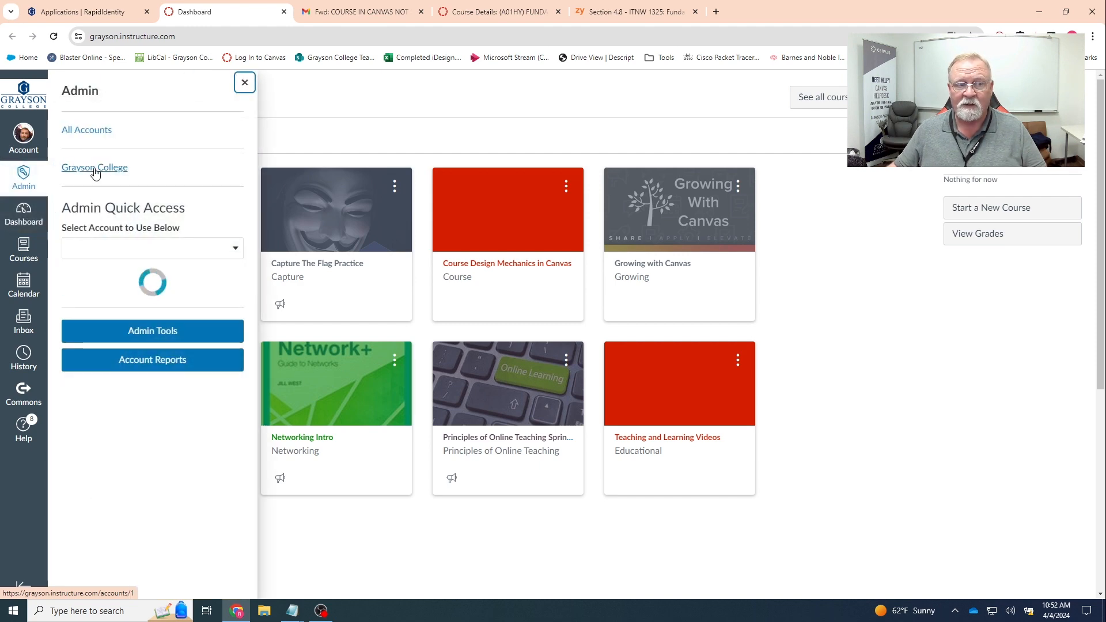
click(95, 171)
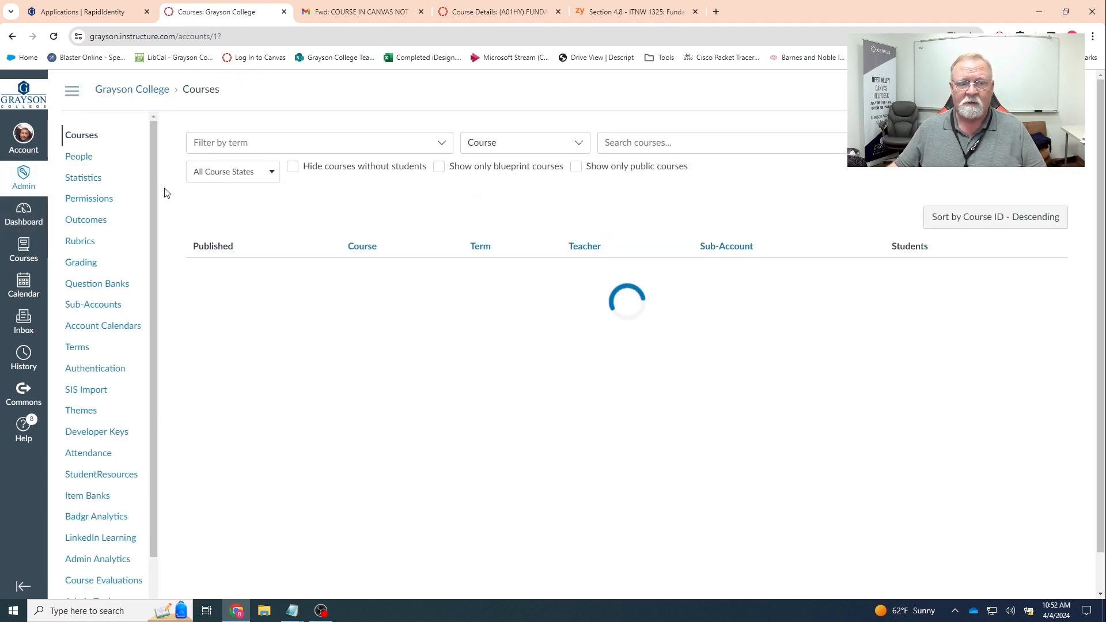
scroll(86, 519, down, 3)
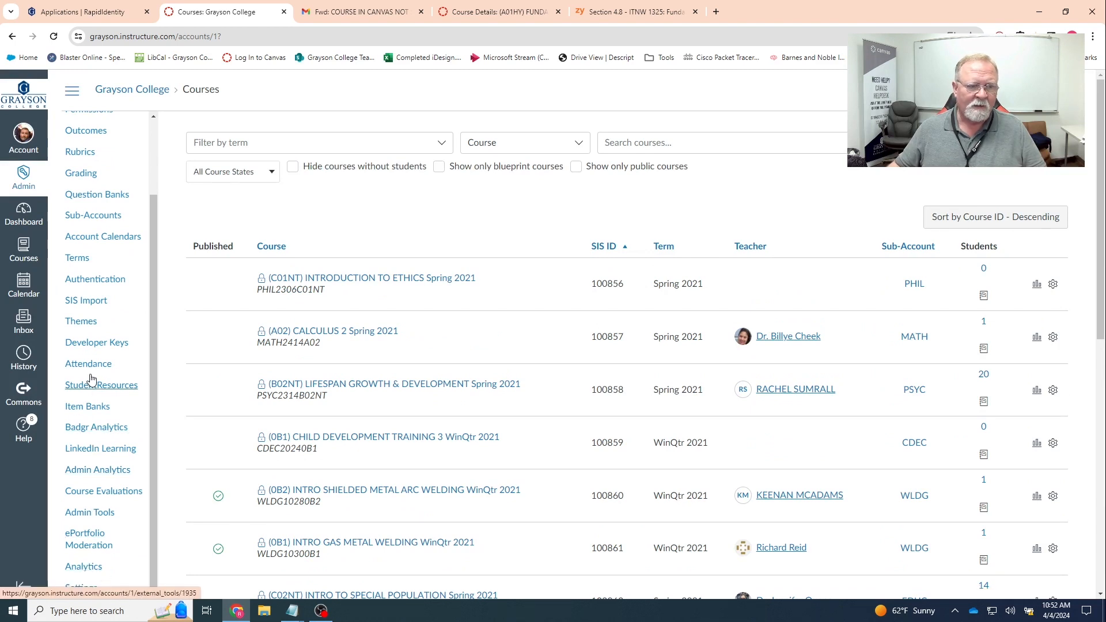
click(95, 344)
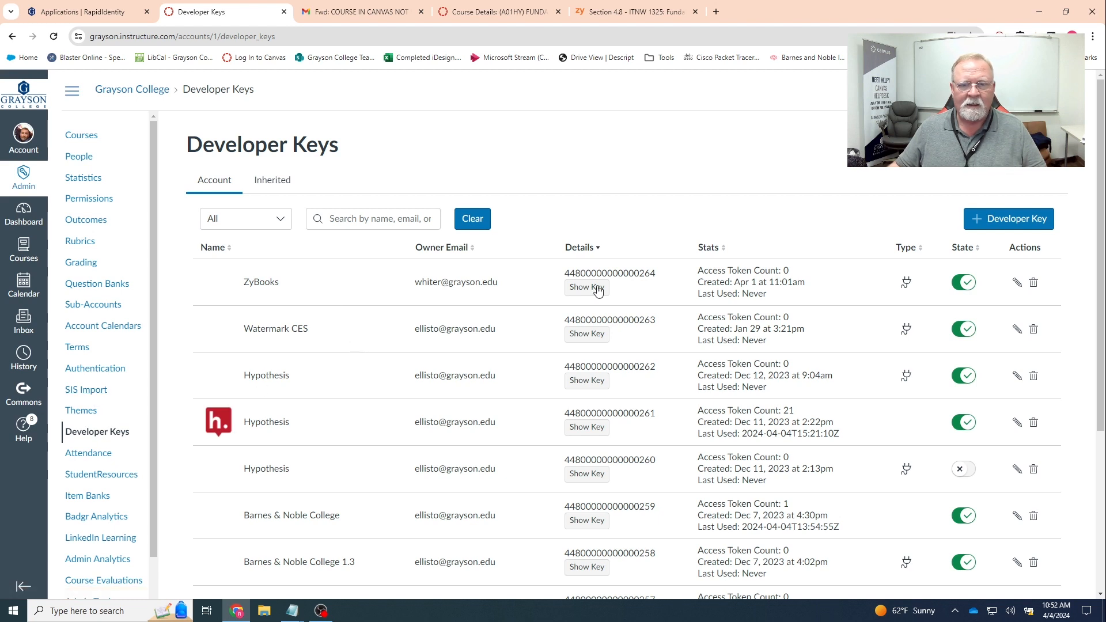
Copy the client ID of the ZyBooks developer key.
drag(567, 278, 659, 281)
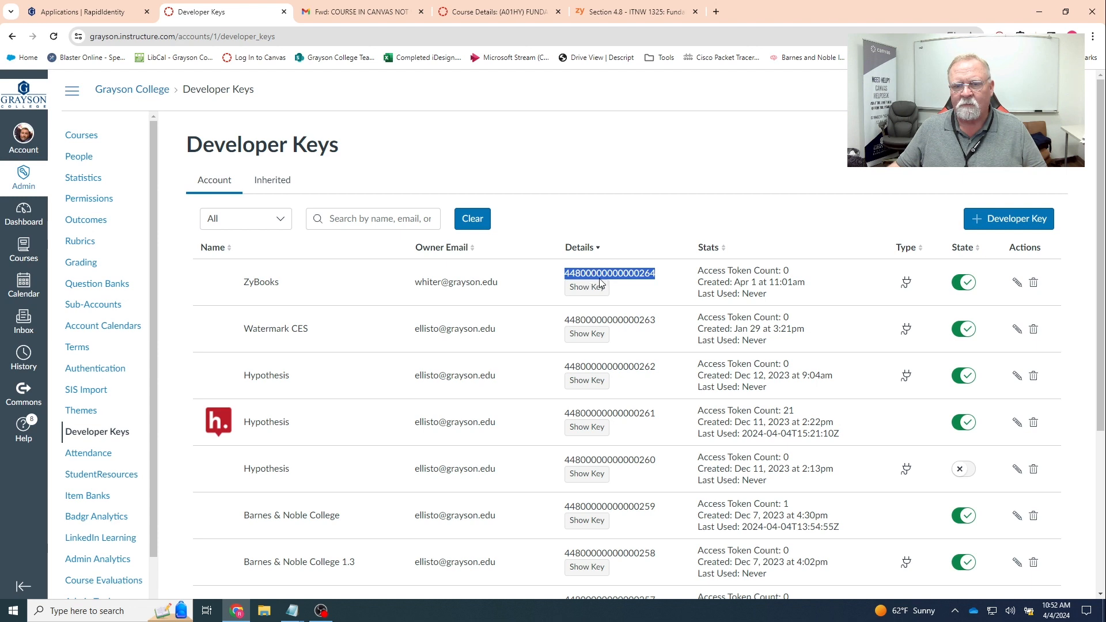
right_click(630, 273)
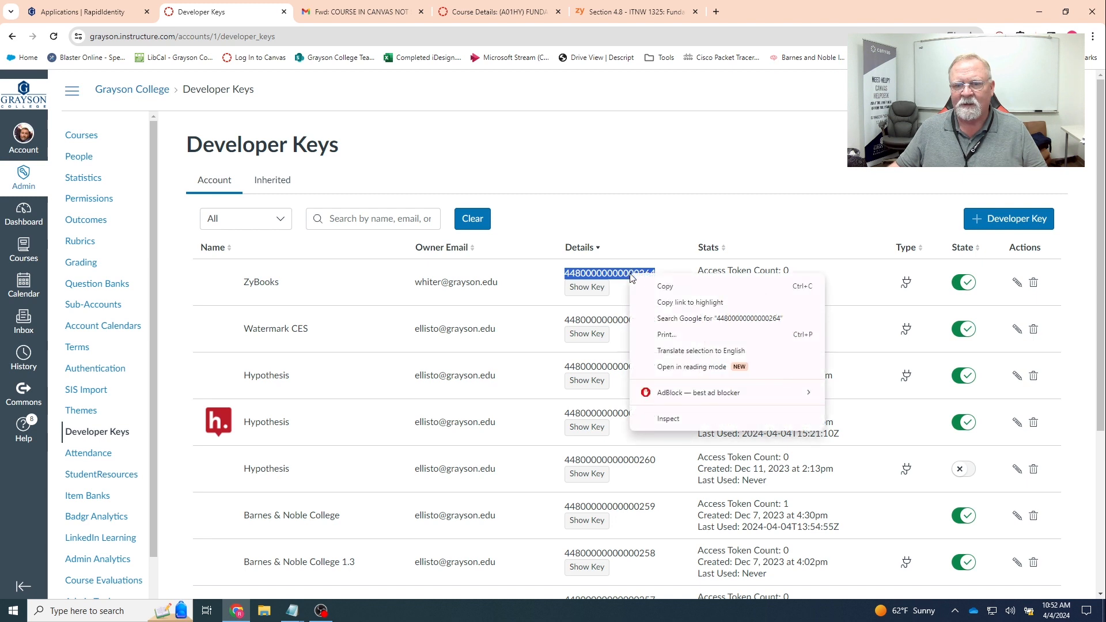
click(661, 288)
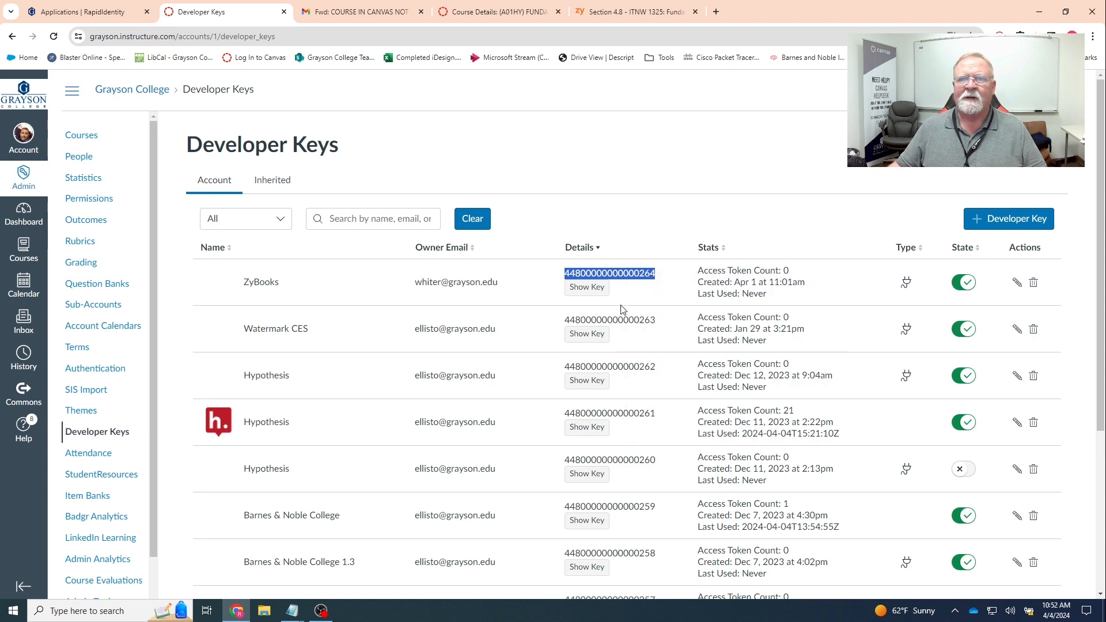
Paste the copied client ID into the course's Add App form and install the zyBooks LTI 1.3 Tool.
click(485, 13)
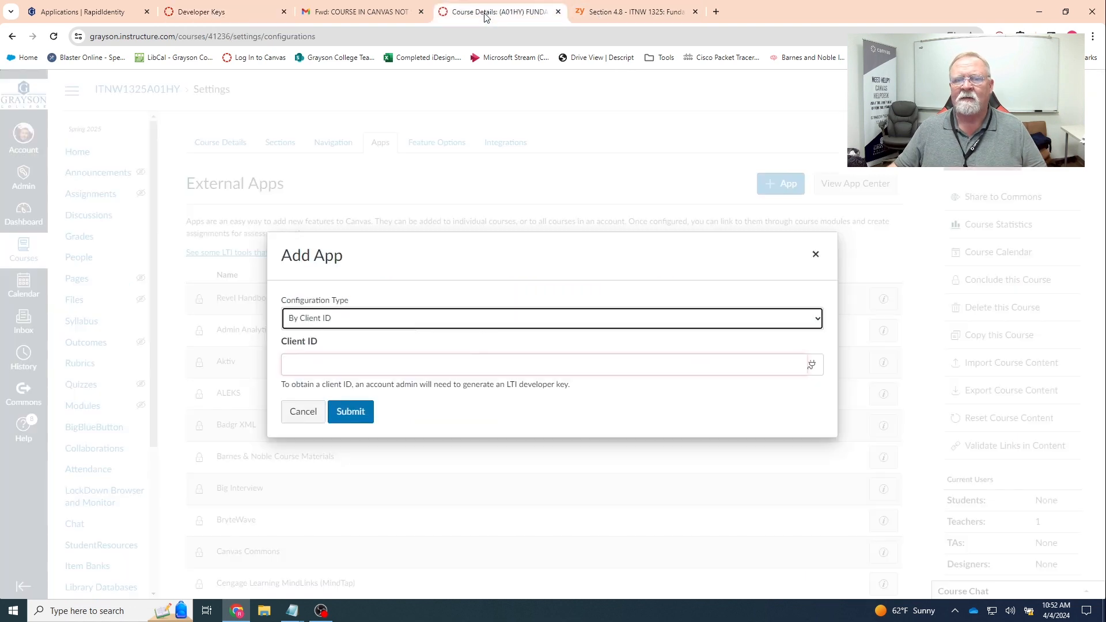
right_click(311, 370)
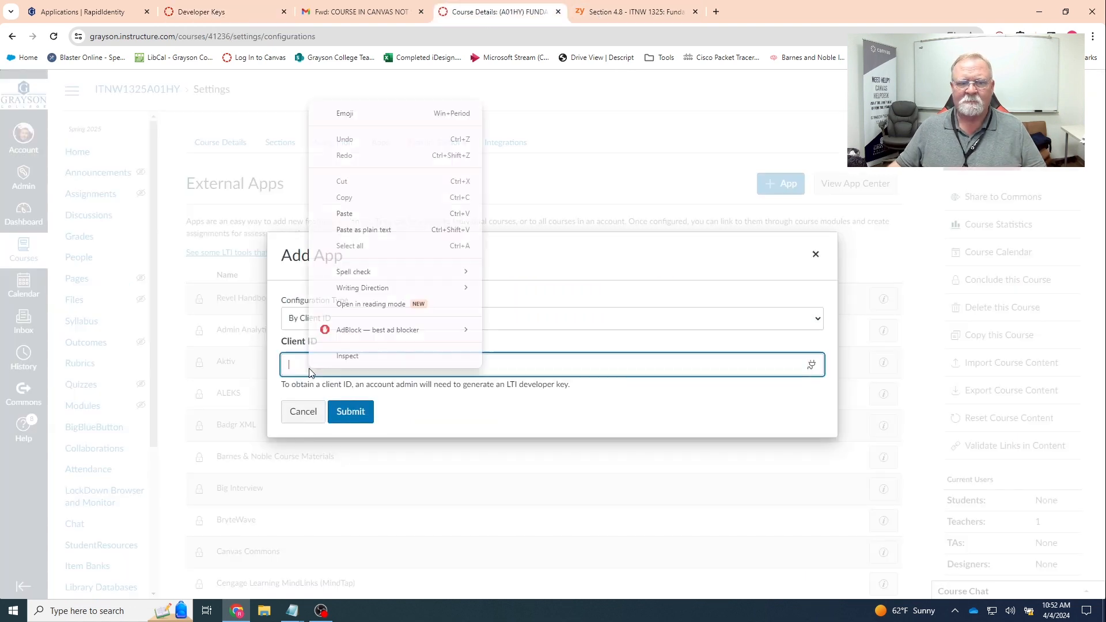
click(344, 214)
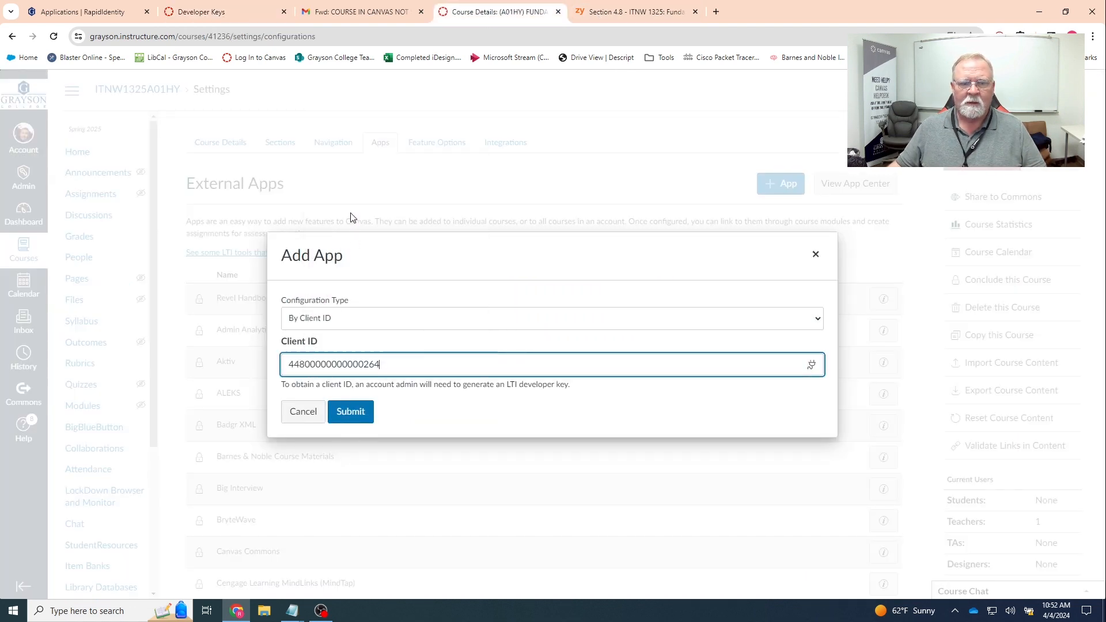
click(351, 413)
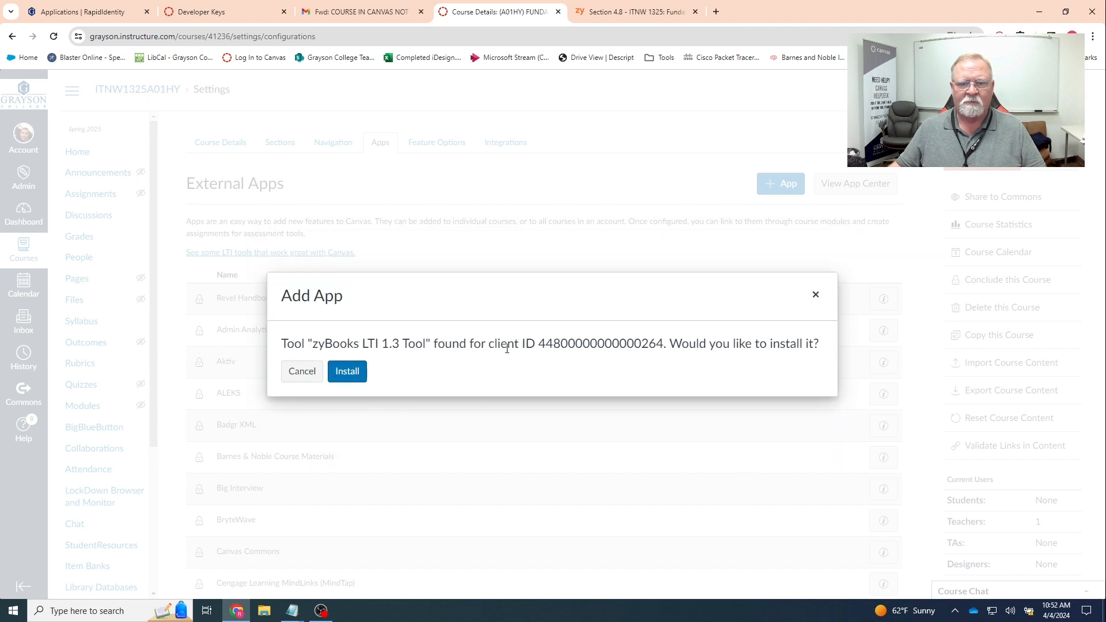
click(348, 373)
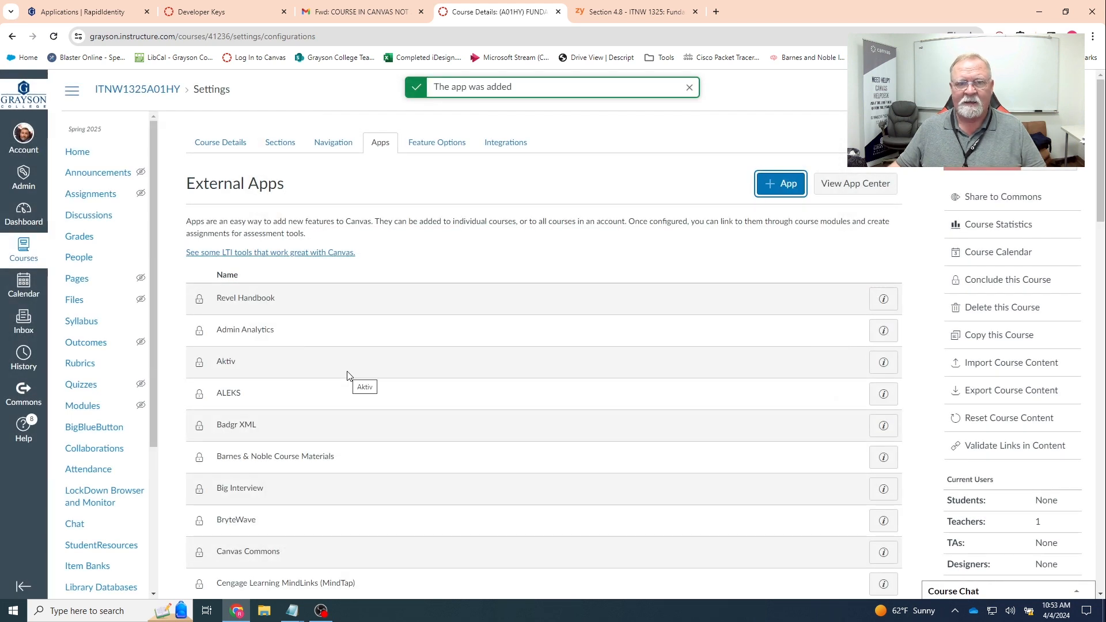
click(690, 87)
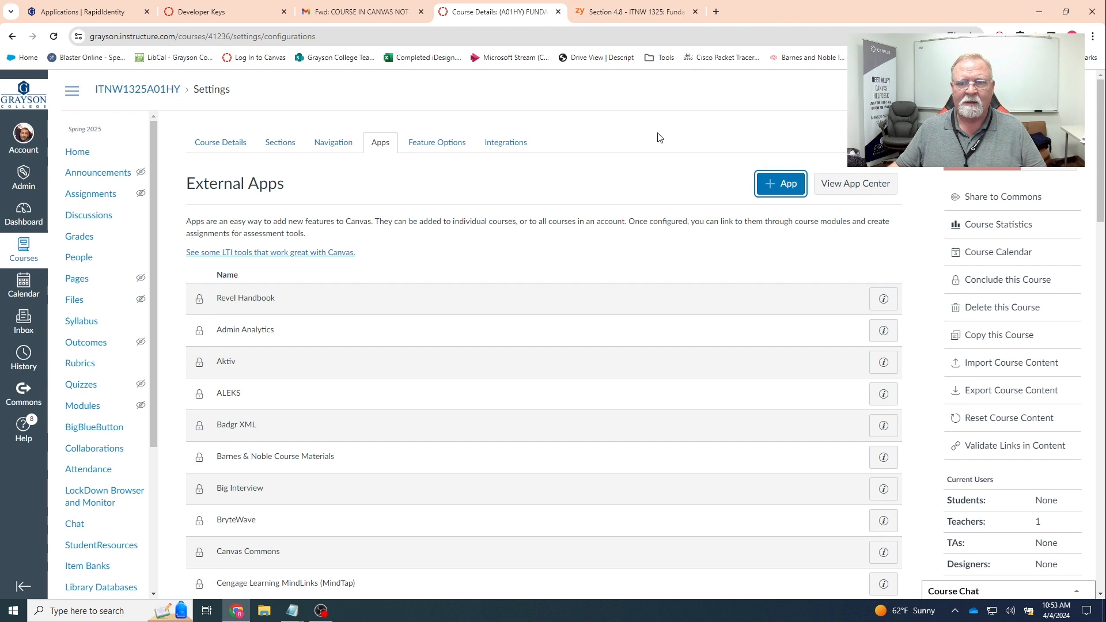
Reload the course settings and check the external apps list for the zyBooks LTI 1.3 Tool.
click(54, 36)
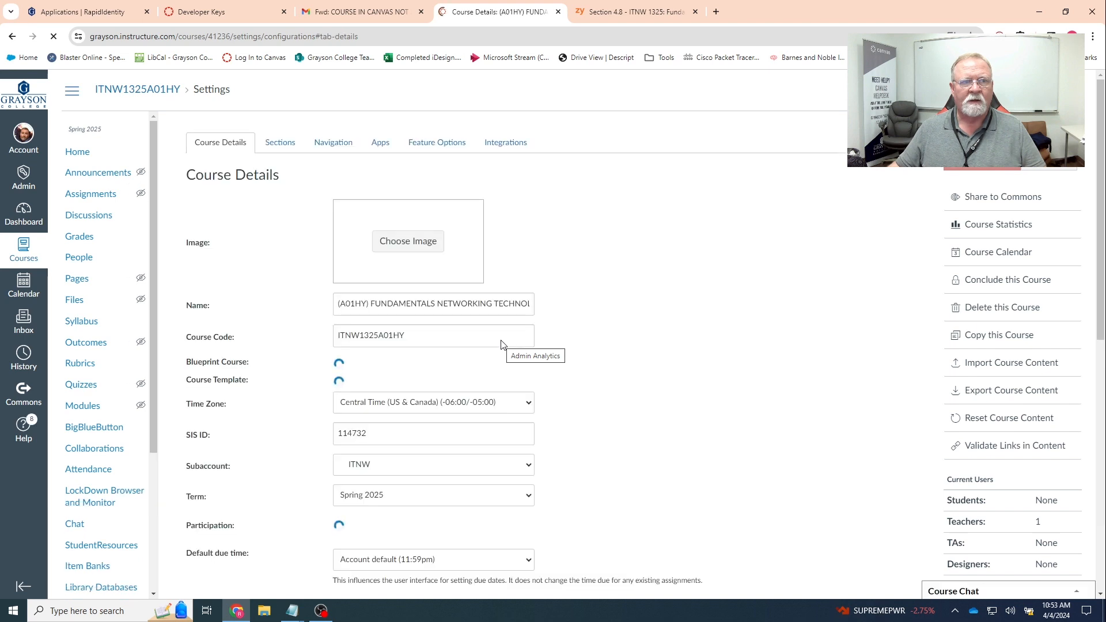
click(381, 142)
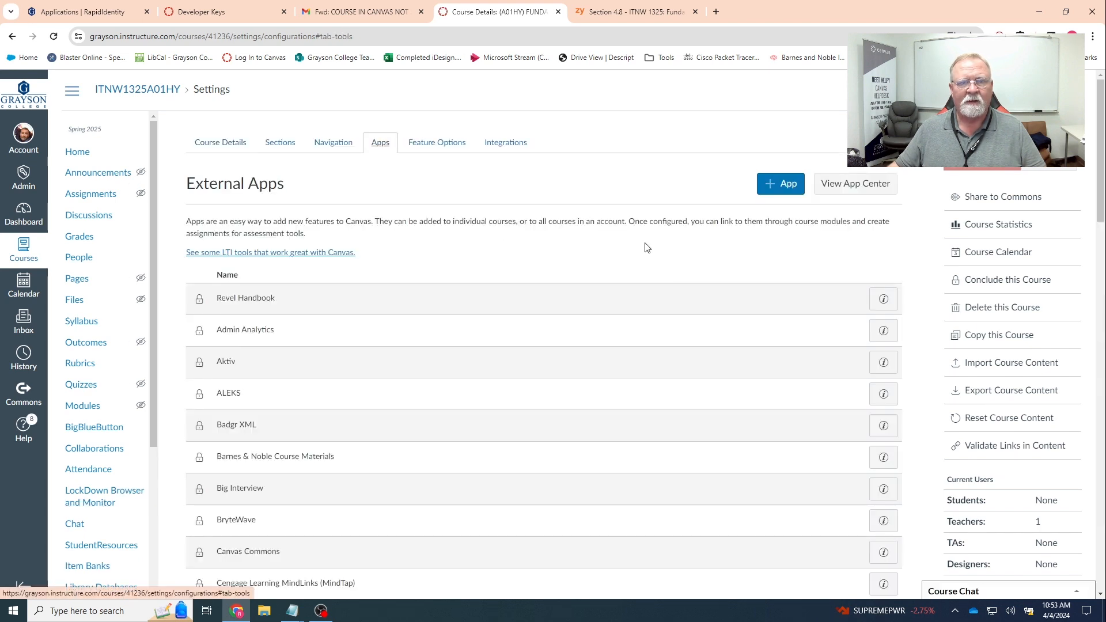
scroll(752, 319, down, 15)
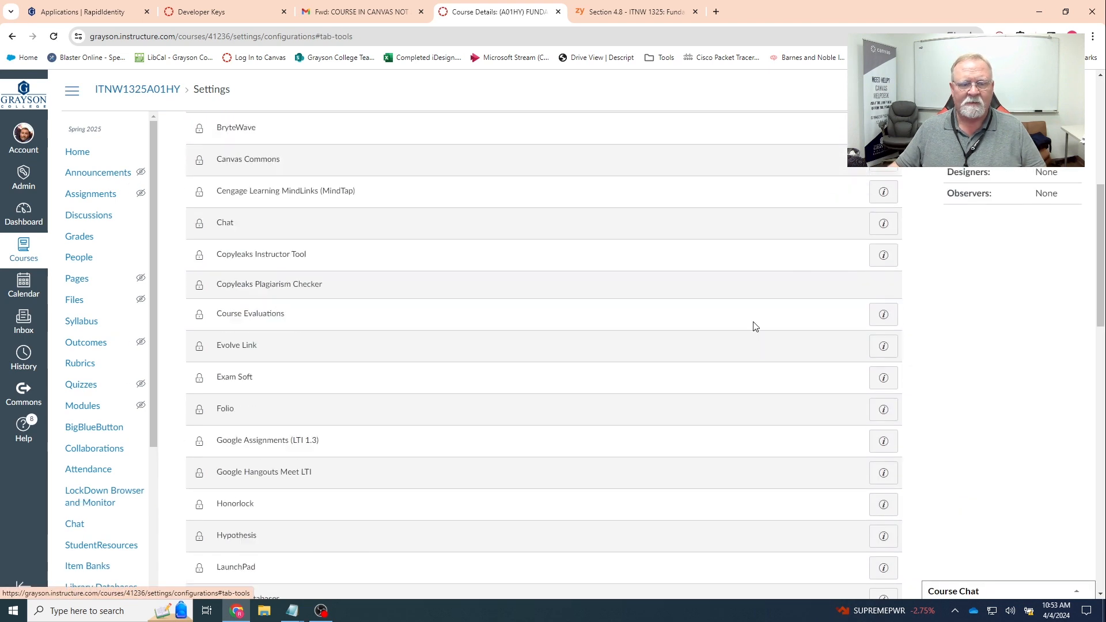
scroll(755, 322, down, 8)
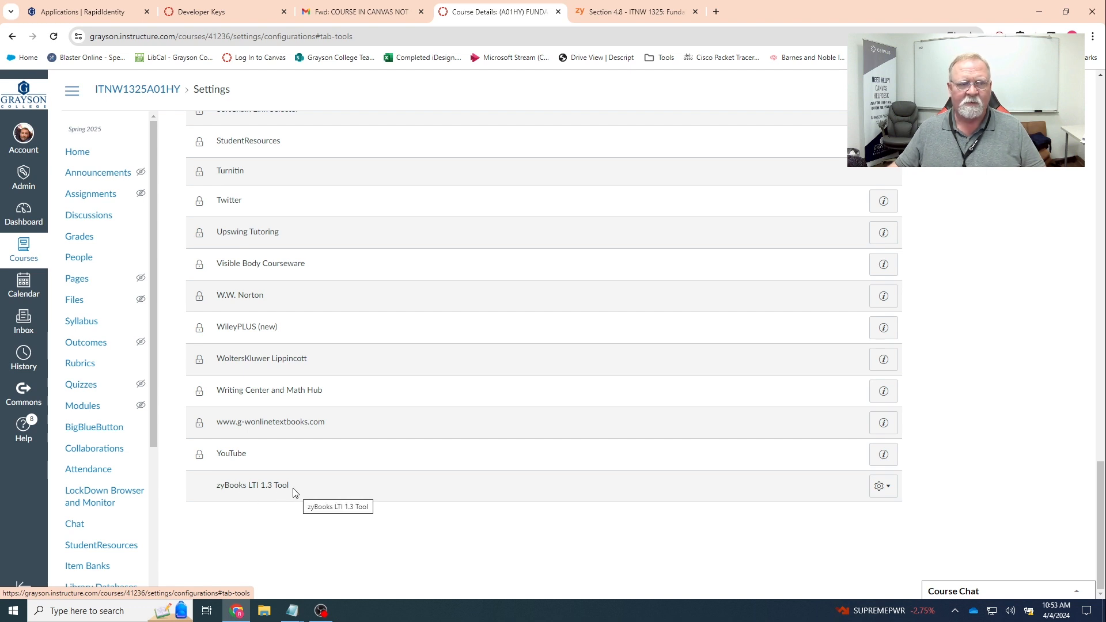
scroll(374, 466, up, 7)
scroll(374, 466, up, 20)
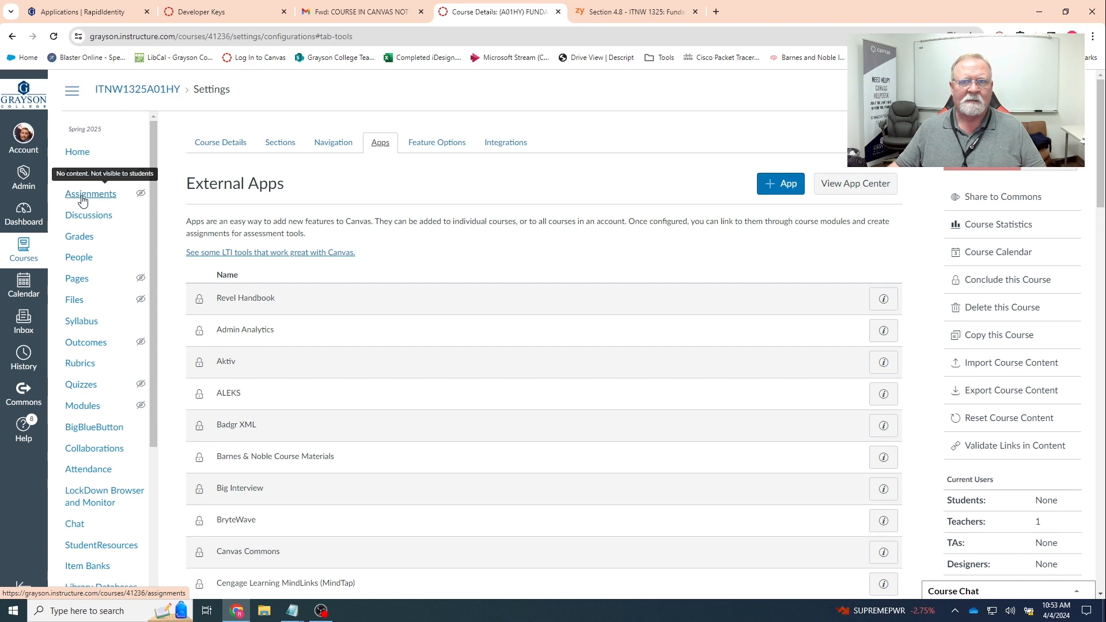
Start creating a new assignment in the ITNW1325A01HY course.
click(83, 198)
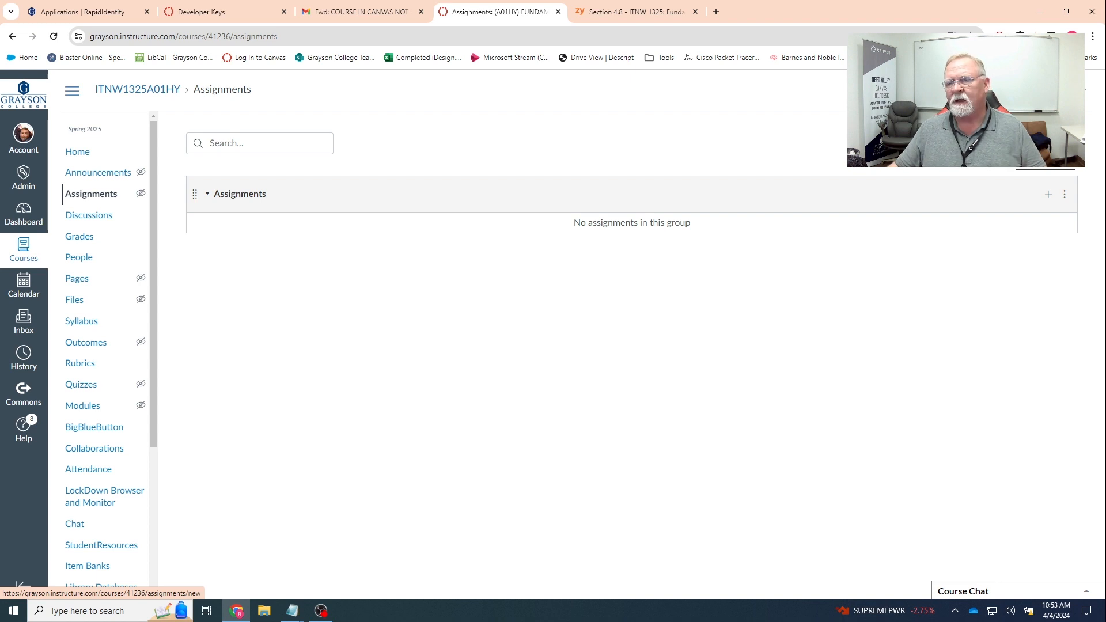
click(1045, 159)
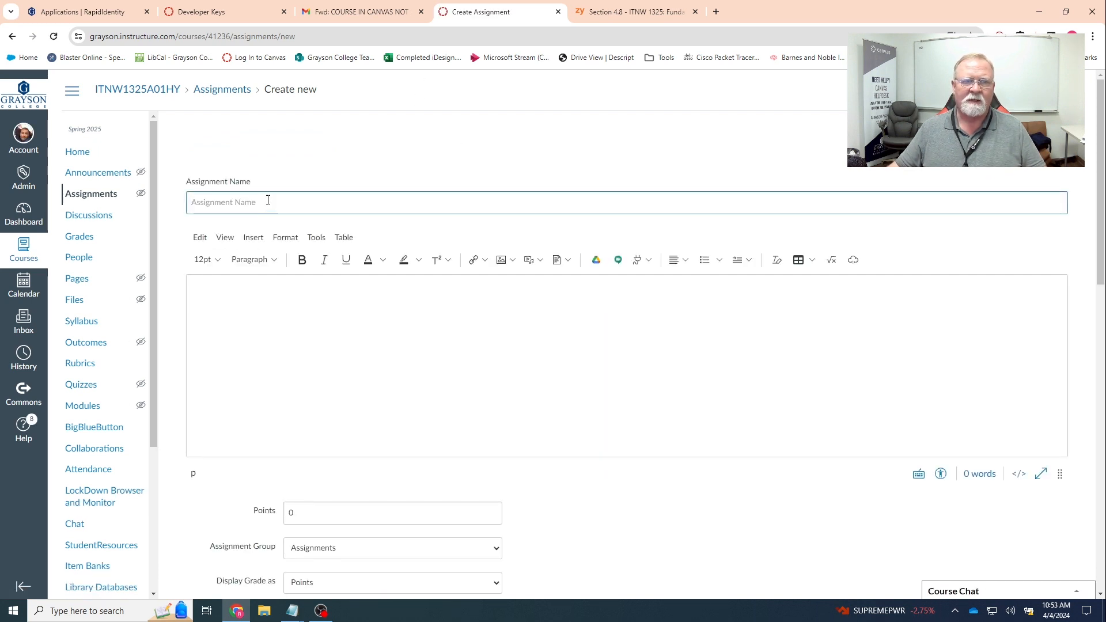
Switch to zyBooks, open the ITNW 1325 class book from the library and look up the sections of chapter 1.
click(611, 11)
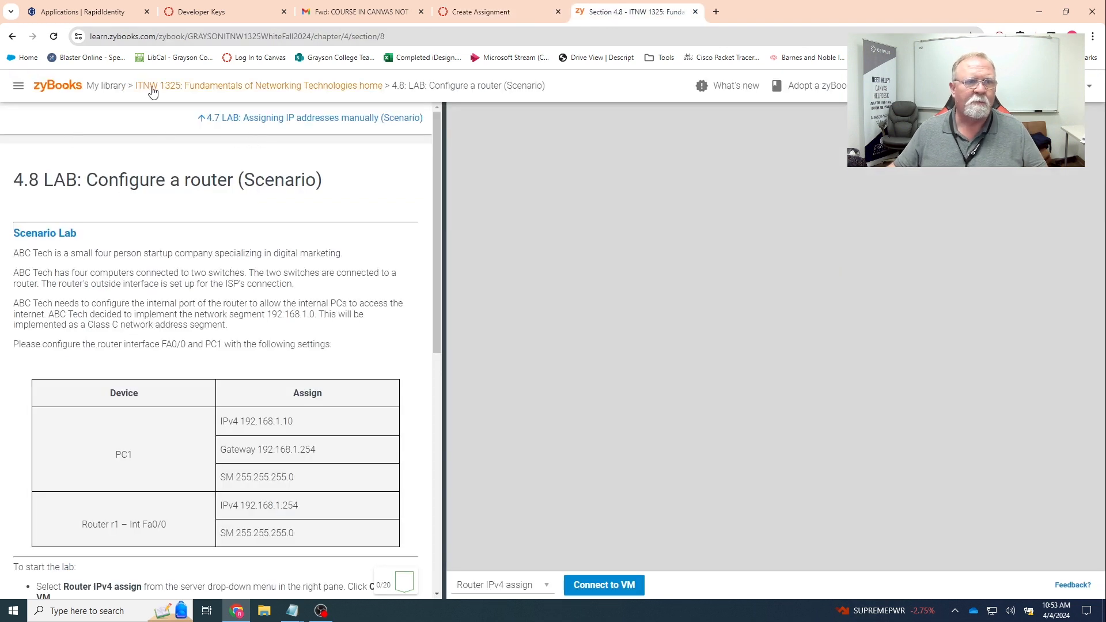
click(106, 87)
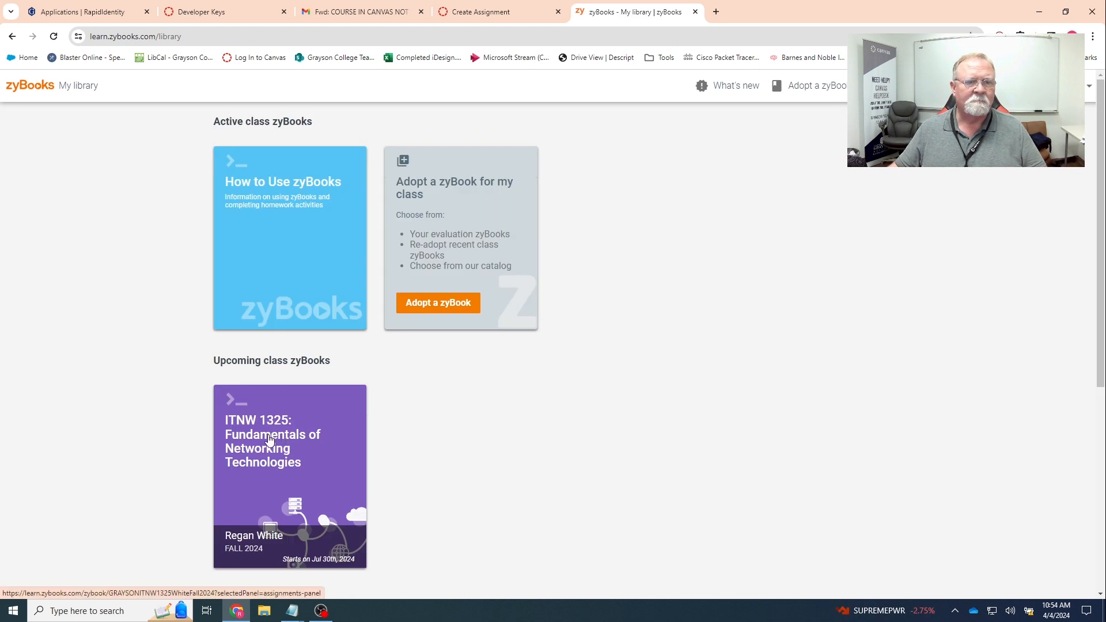
scroll(420, 435, down, 3)
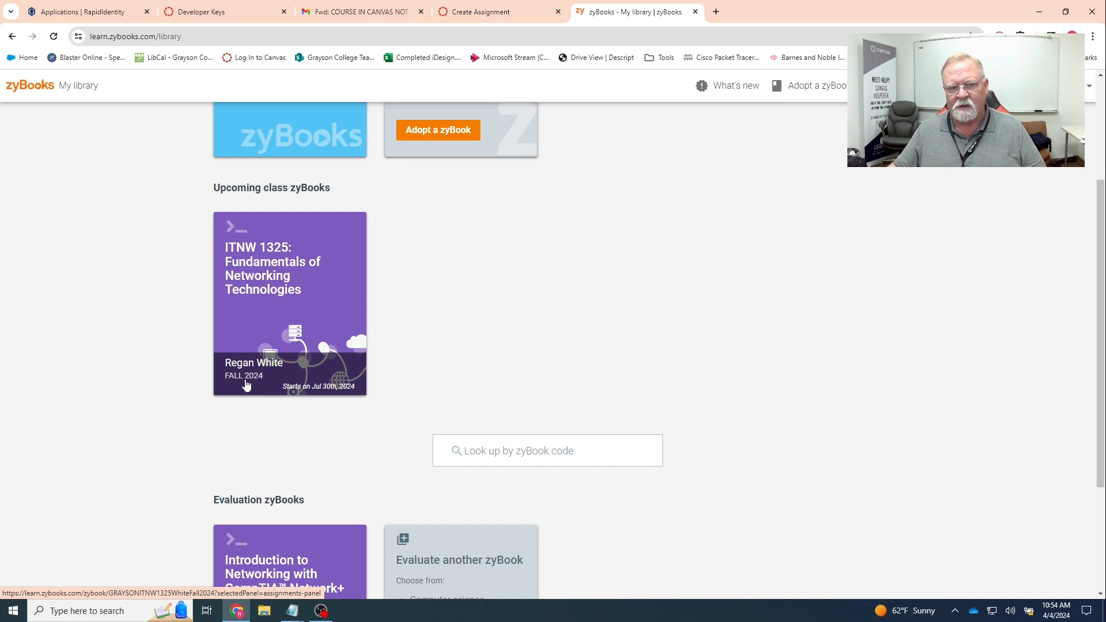
scroll(430, 360, down, 3)
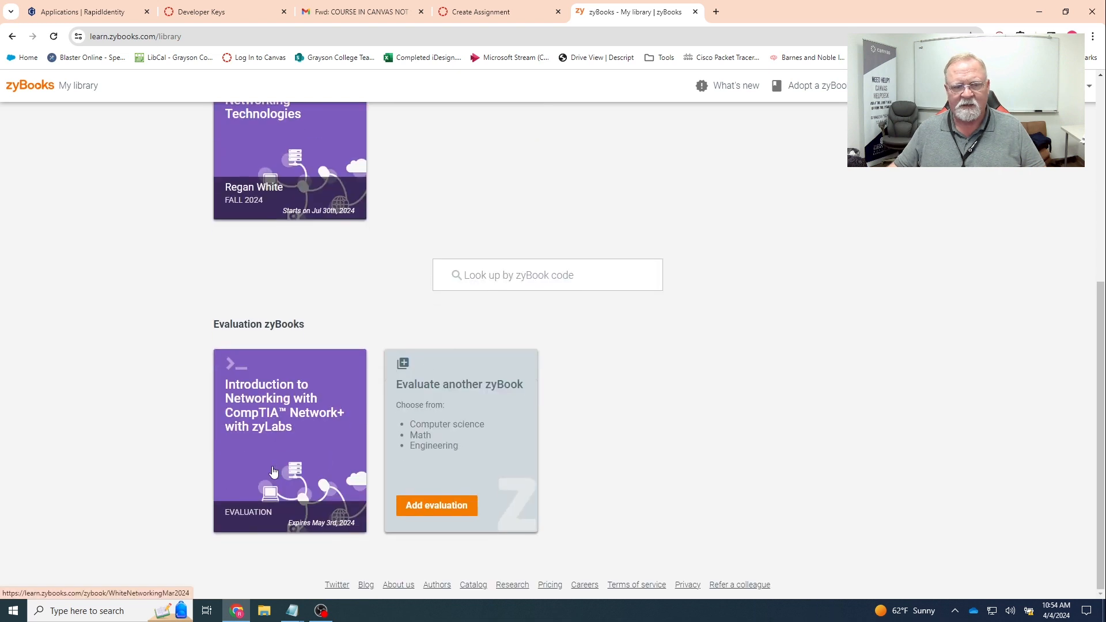
scroll(292, 410, up, 4)
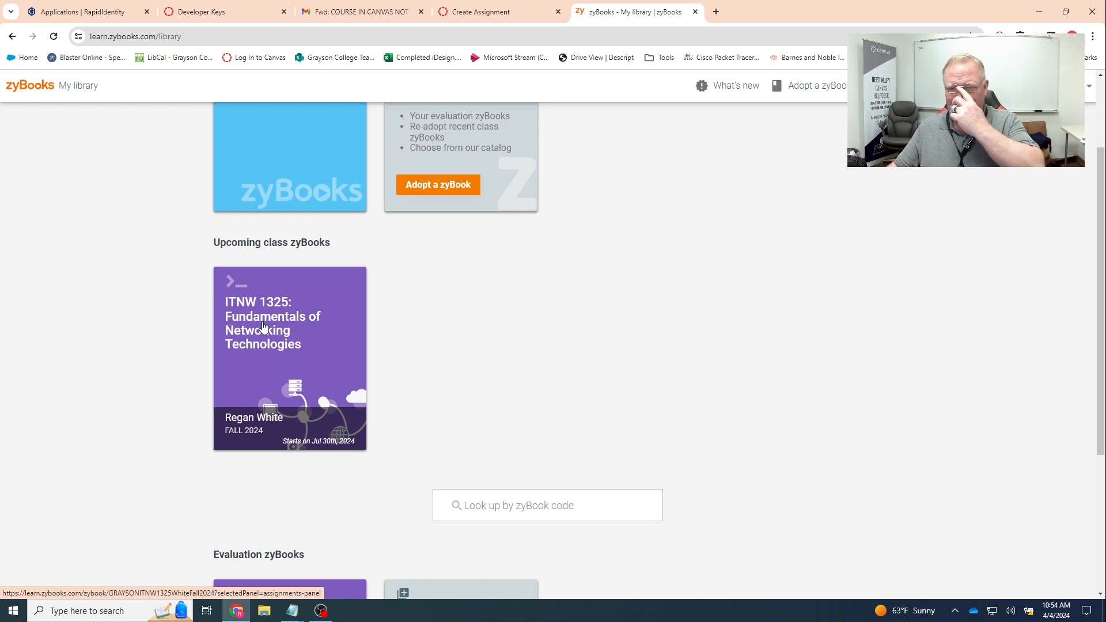
click(262, 327)
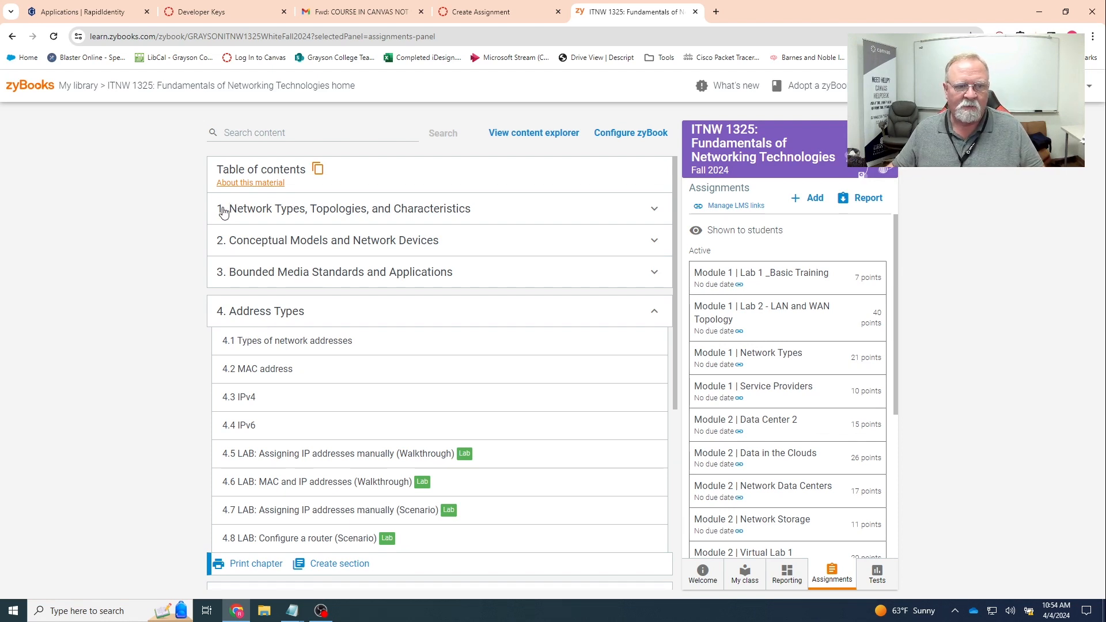
click(261, 210)
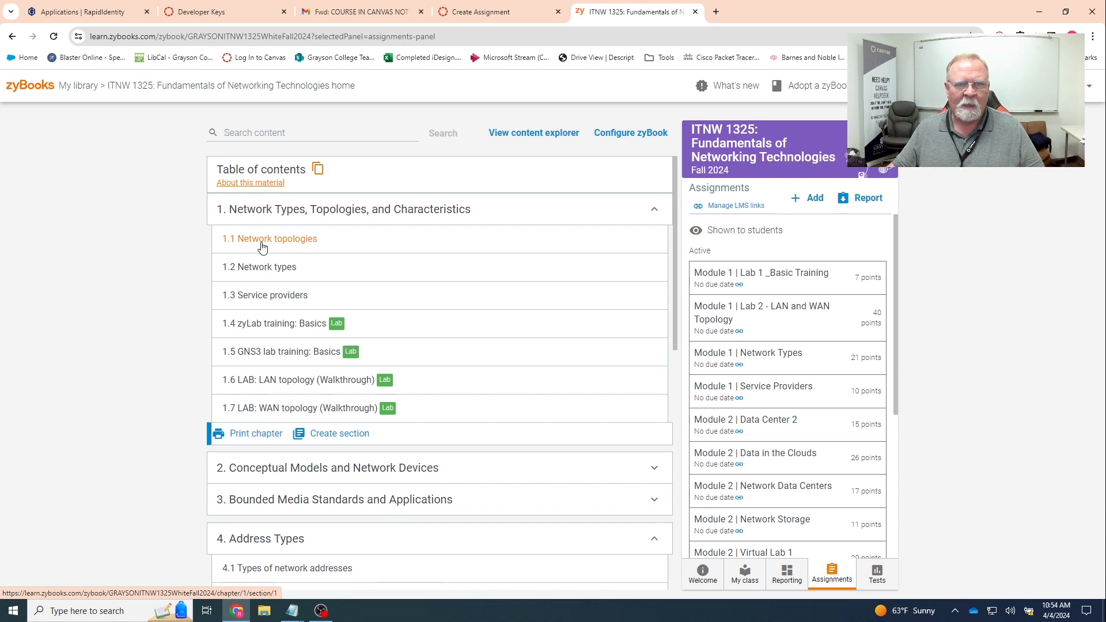
Return to the new Canvas assignment and name it "Module 1 | Network Topology".
click(481, 12)
click(265, 202)
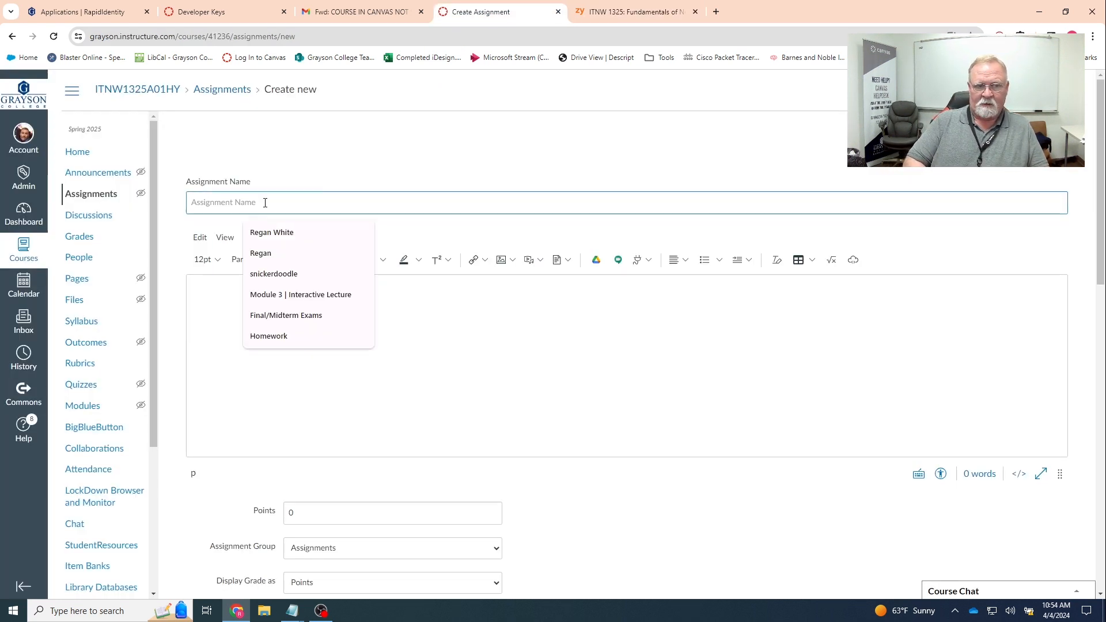
text(Module 1)
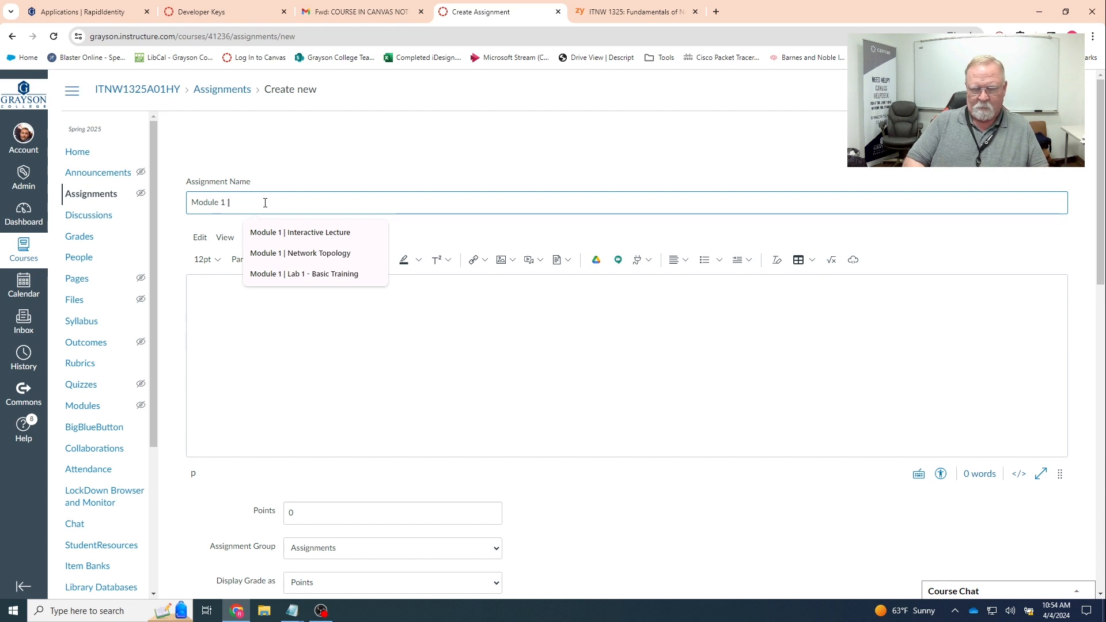
text( | Network Top)
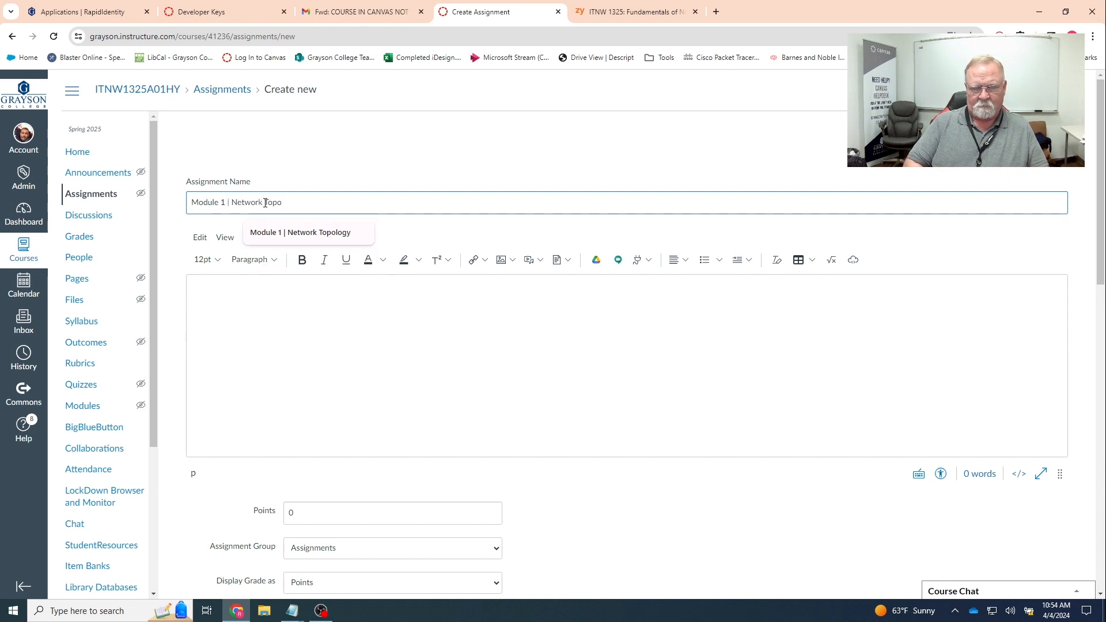
text(ogy)
click(291, 233)
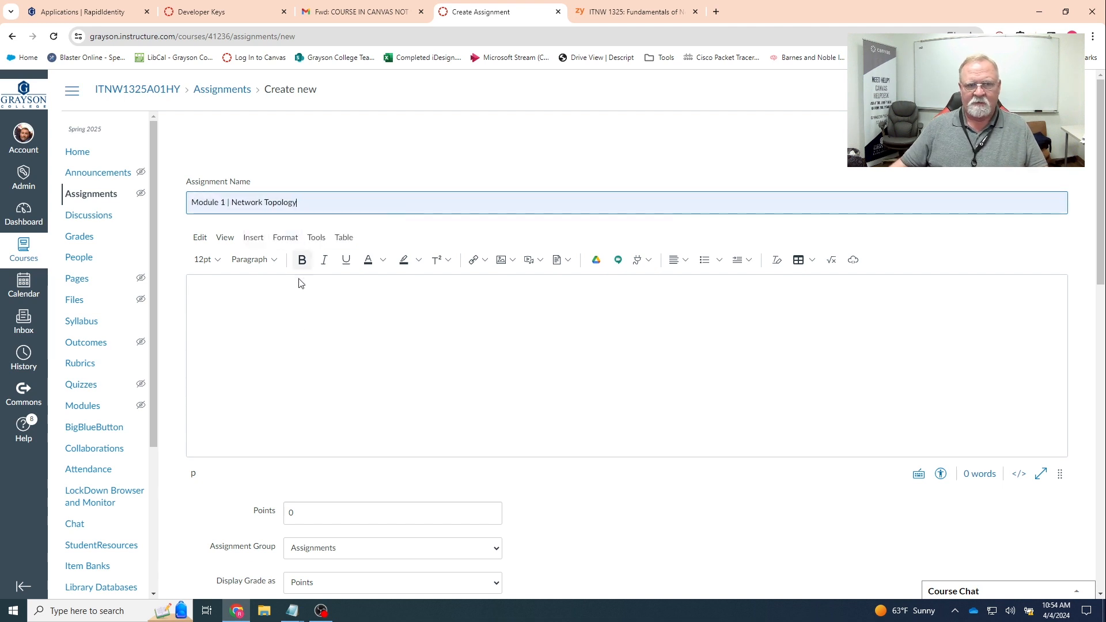
Enter "Instructions here." as the assignment's description.
click(318, 312)
text(Instructions)
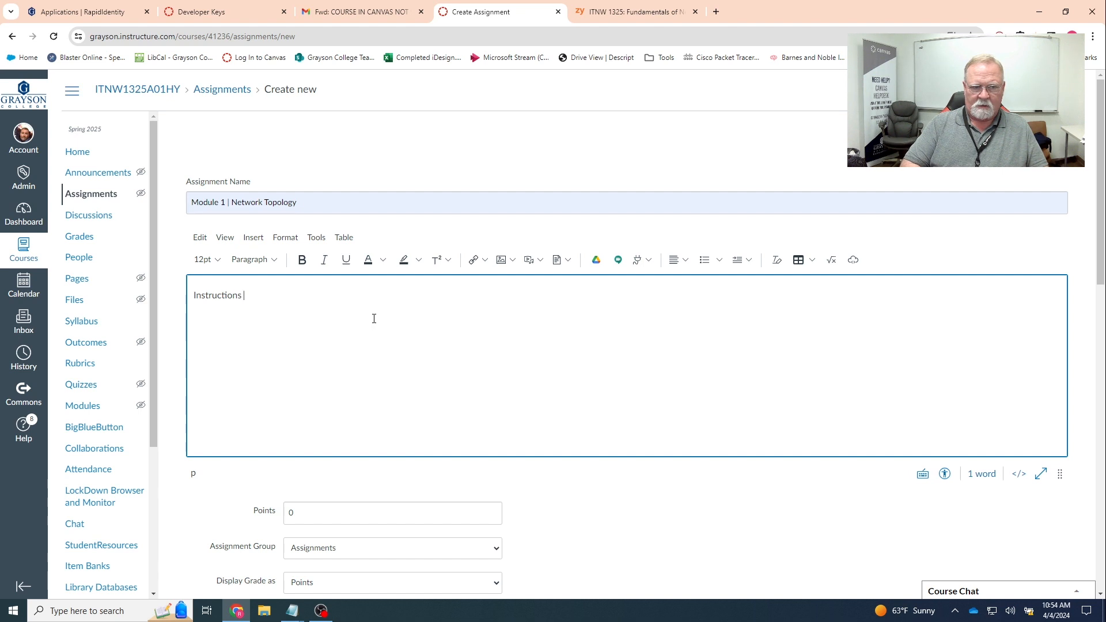
text( here.)
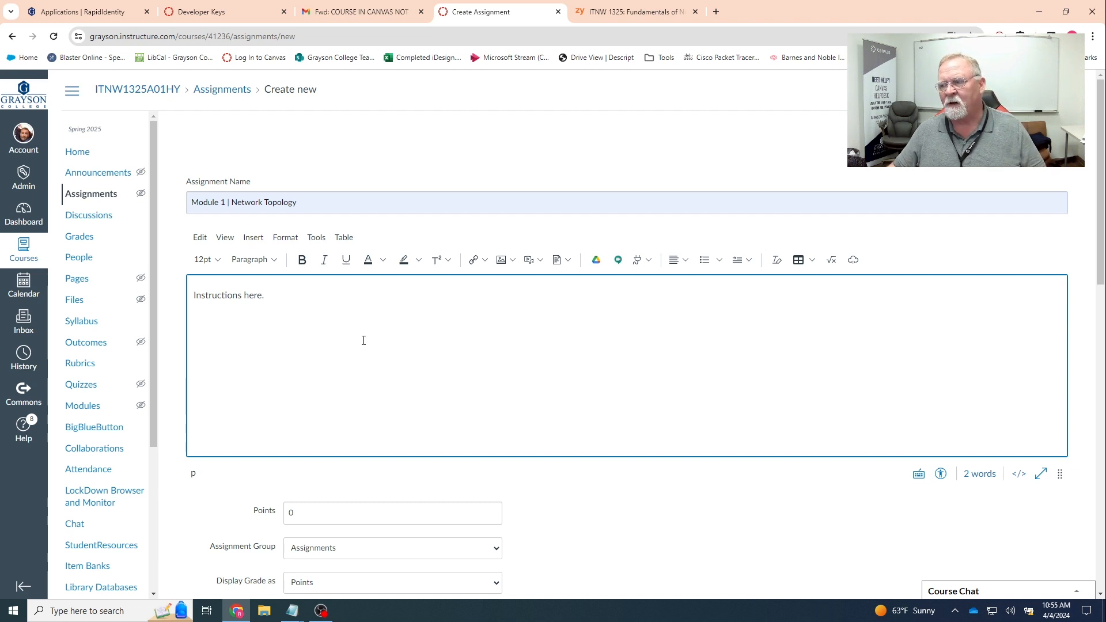
Set the assignment's points to 100 and display the grade as Percentage.
scroll(392, 345, down, 3)
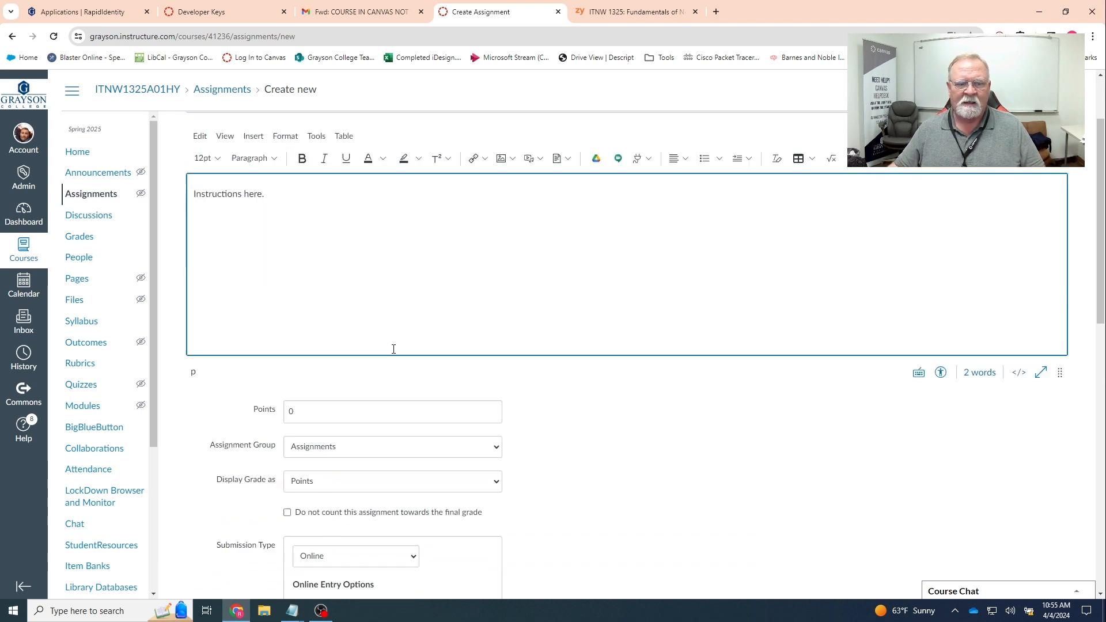
click(265, 344)
text(100)
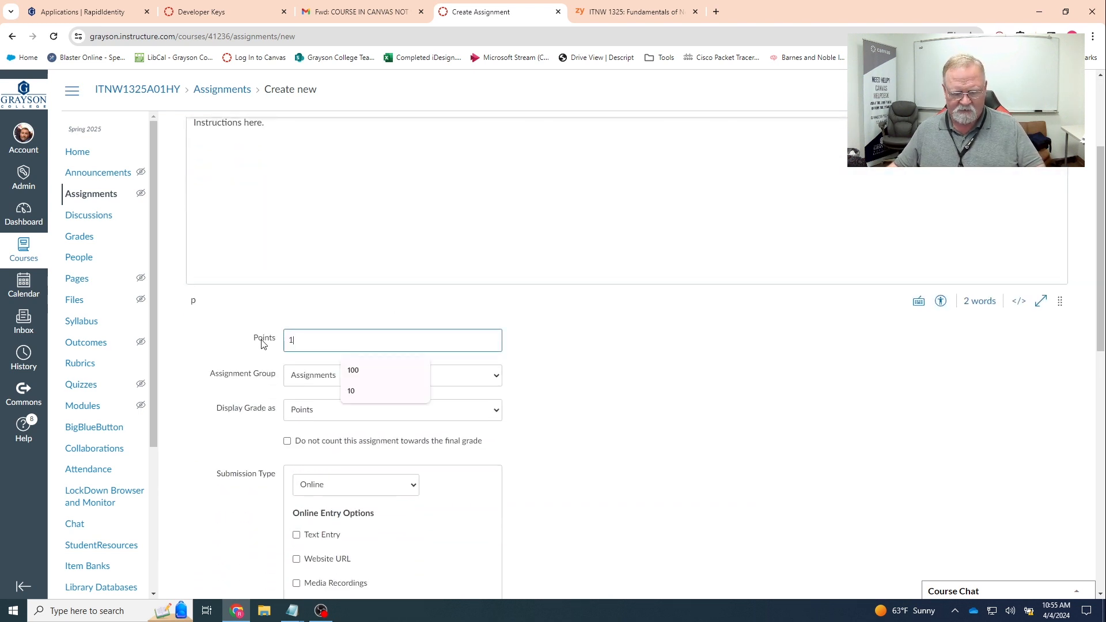
click(323, 410)
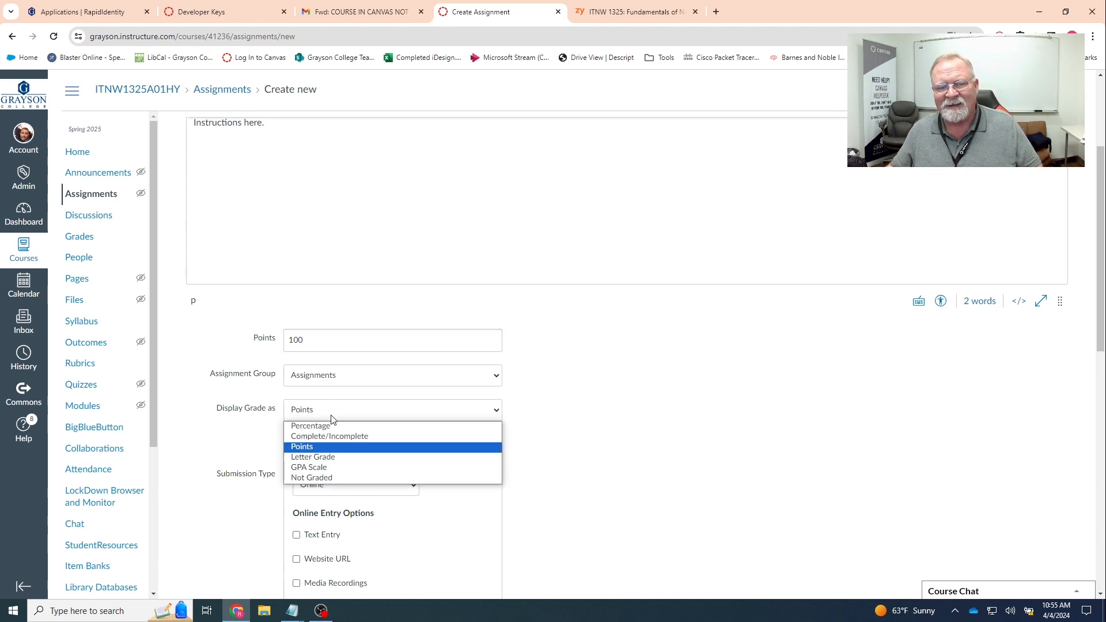
click(312, 426)
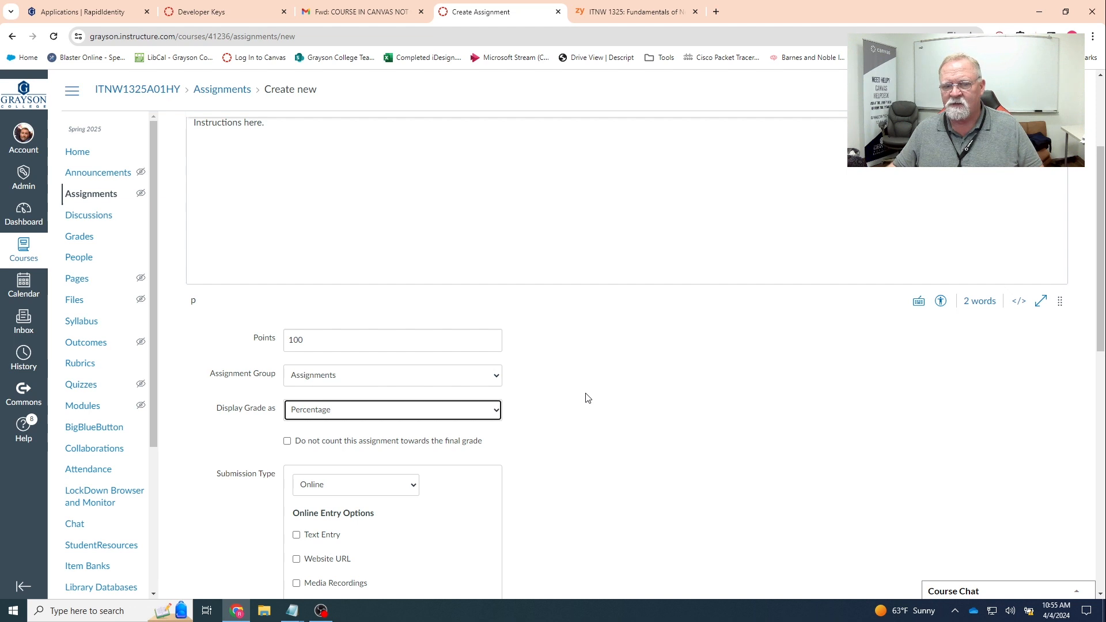
Set the submission type to External Tool and choose the zyBooks LTI 1.3 Tool, loading in a new tab.
scroll(588, 398, down, 2)
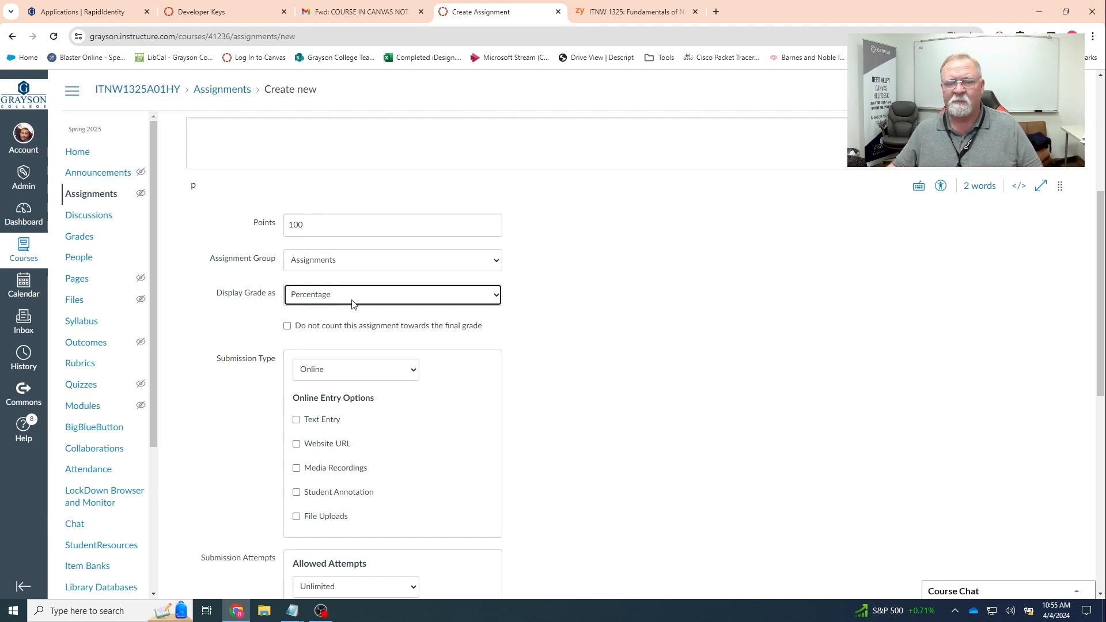
click(374, 371)
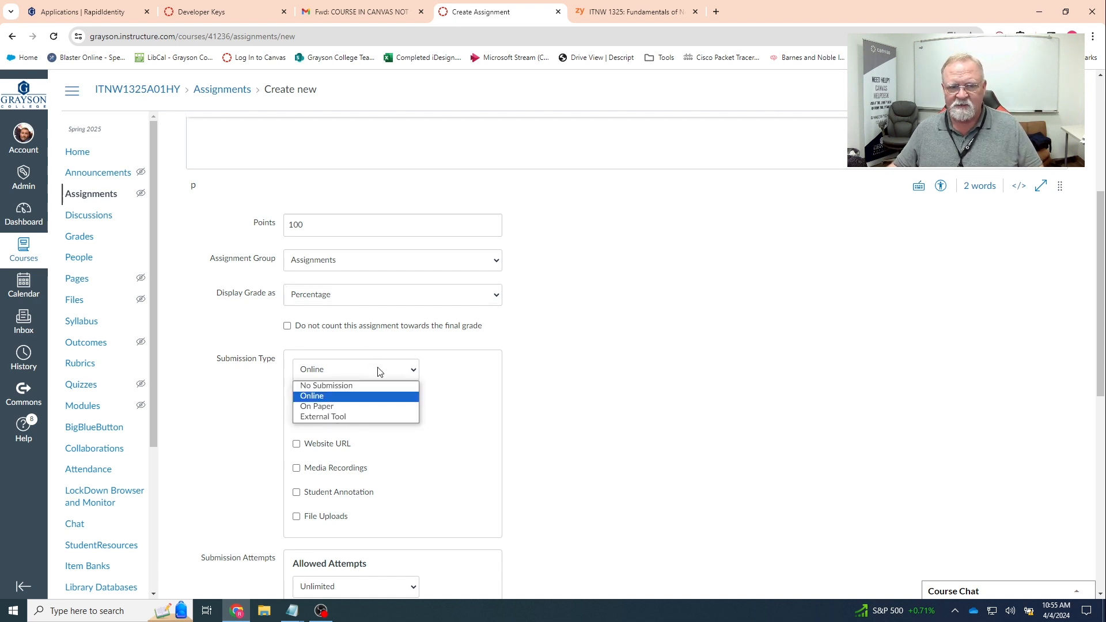
click(340, 418)
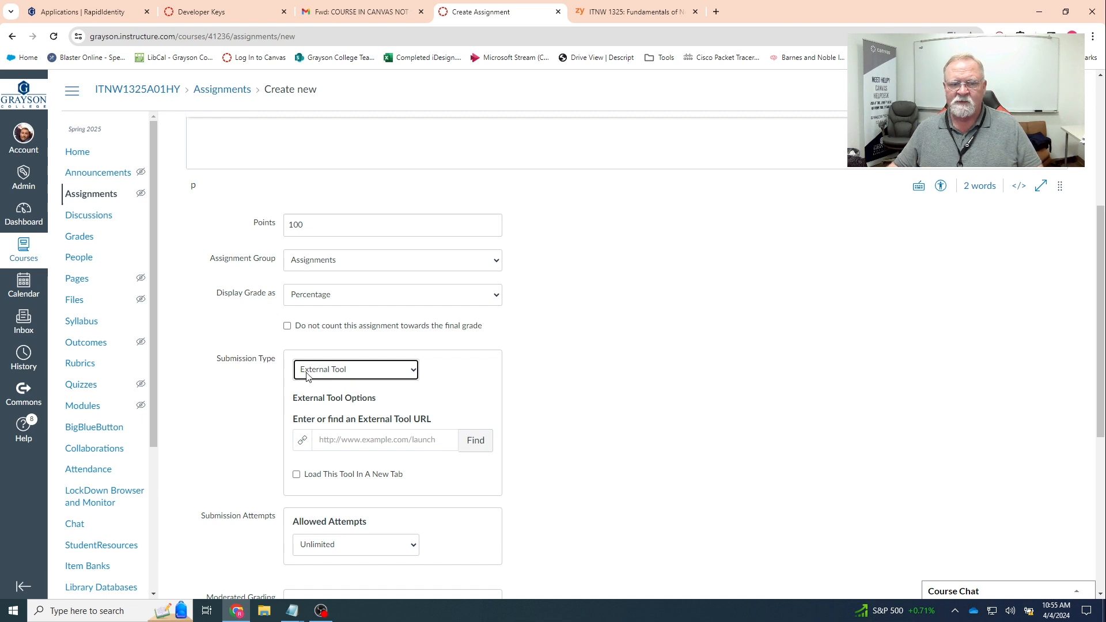
click(479, 445)
scroll(535, 371, down, 5)
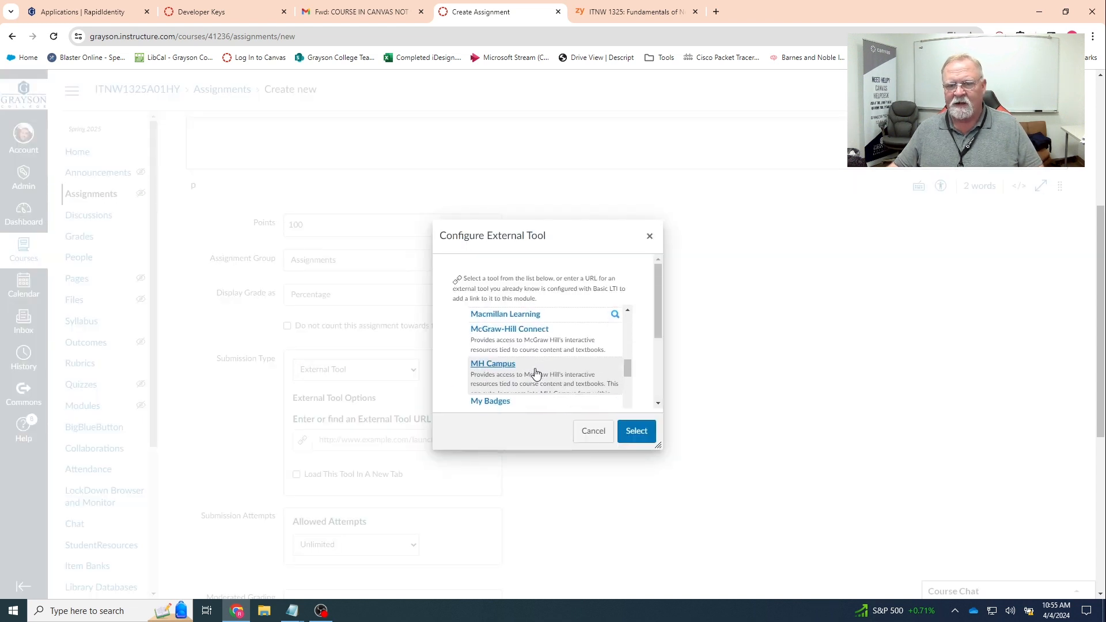
scroll(536, 374, down, 10)
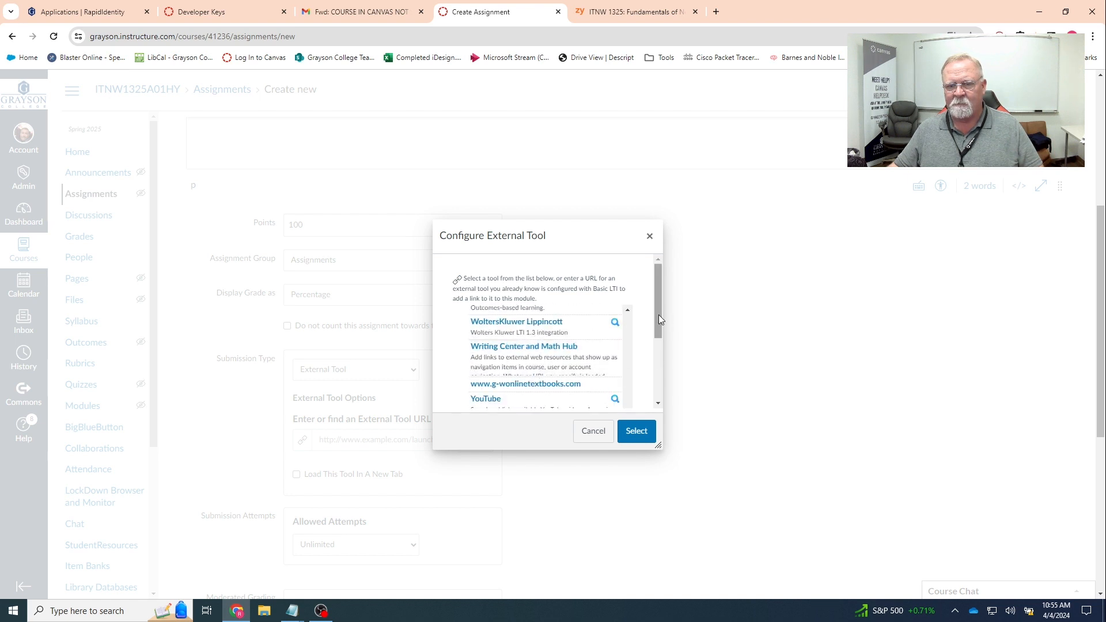
drag(659, 315, 659, 363)
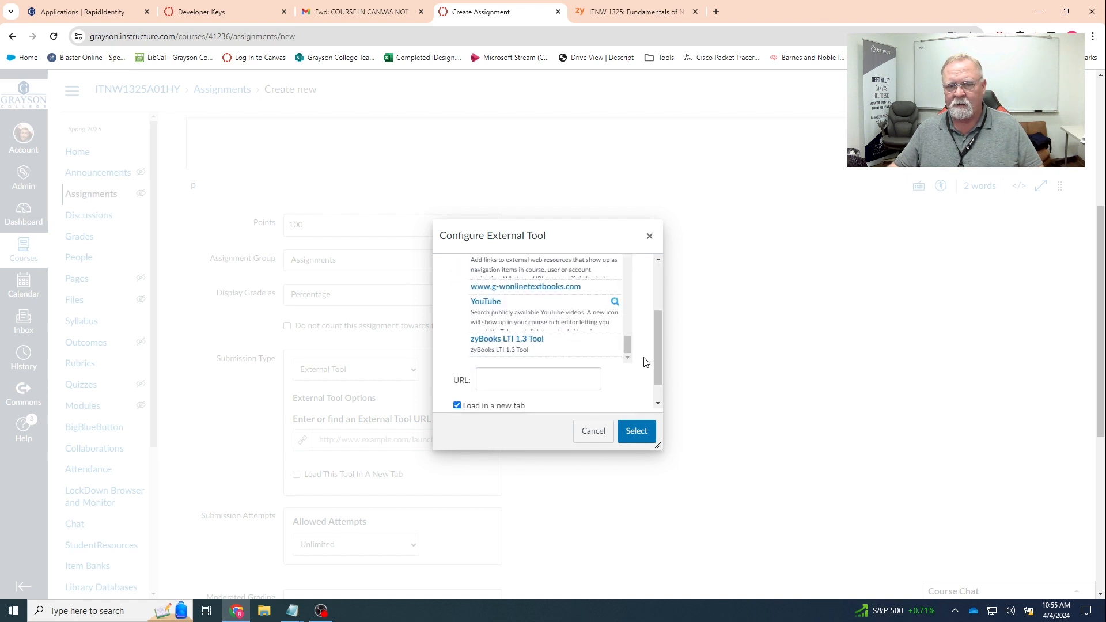
click(488, 345)
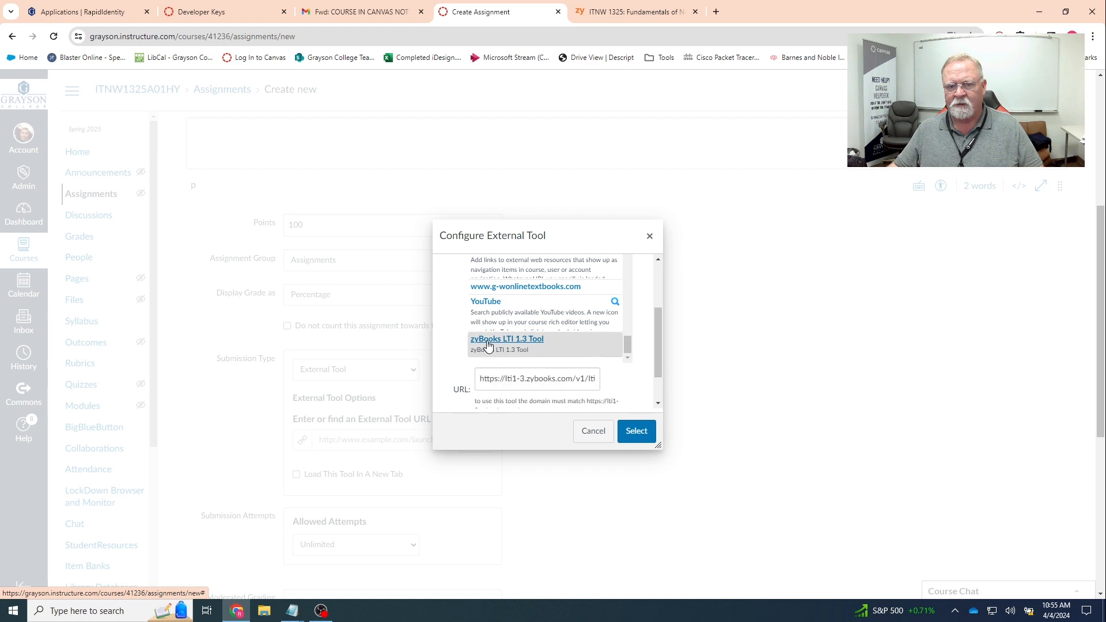
click(637, 432)
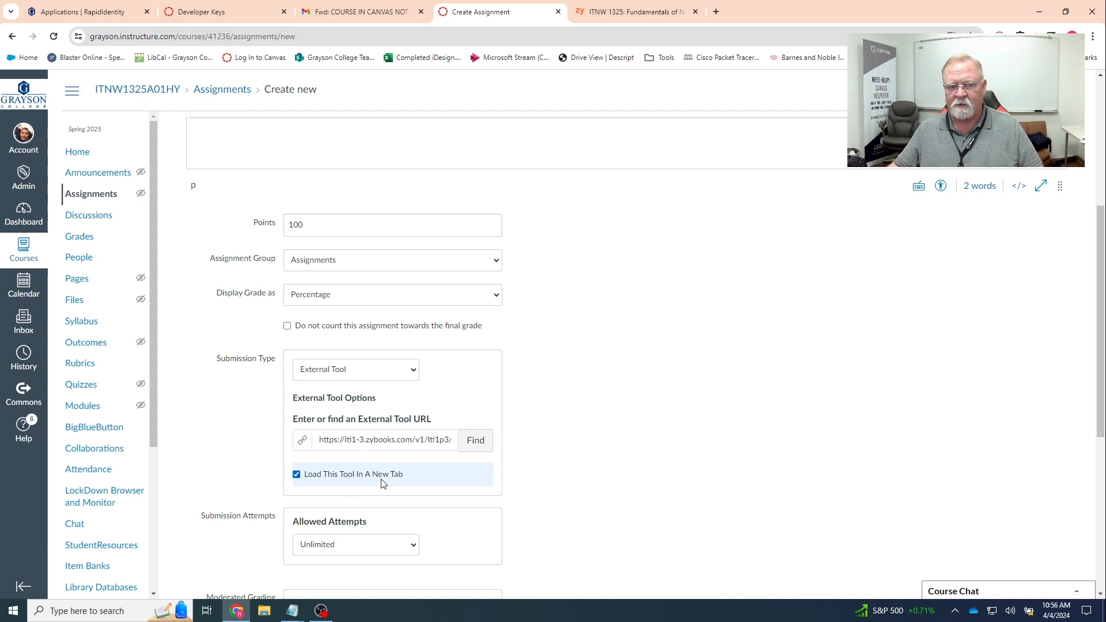
Save and publish the assignment, leaving it assigned to everyone without due or availability dates.
scroll(621, 446, down, 4)
scroll(621, 447, down, 2)
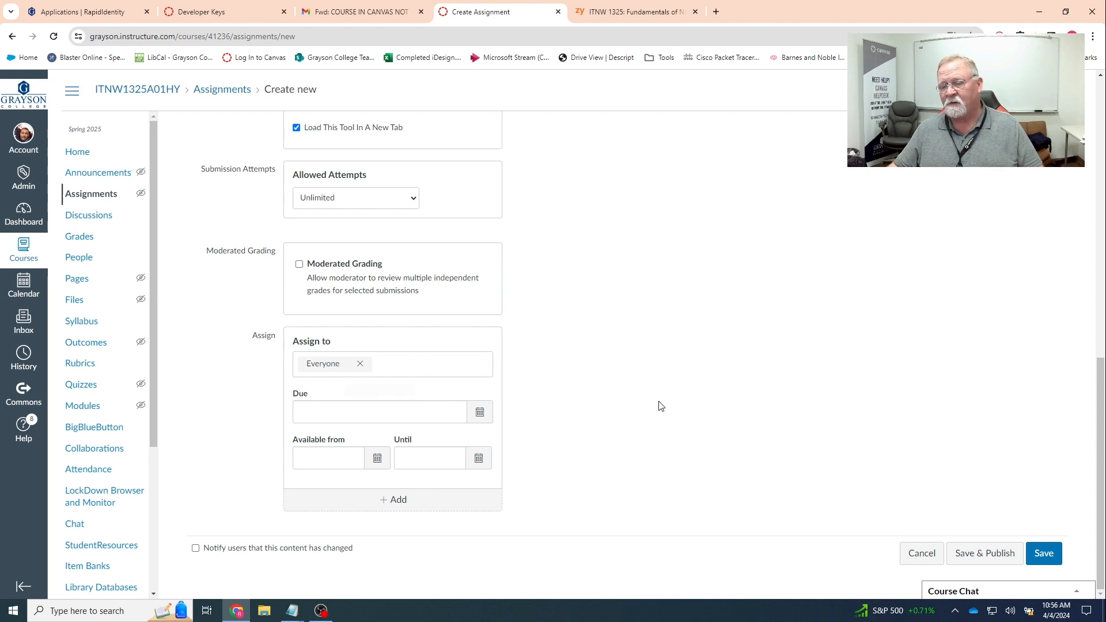
click(989, 560)
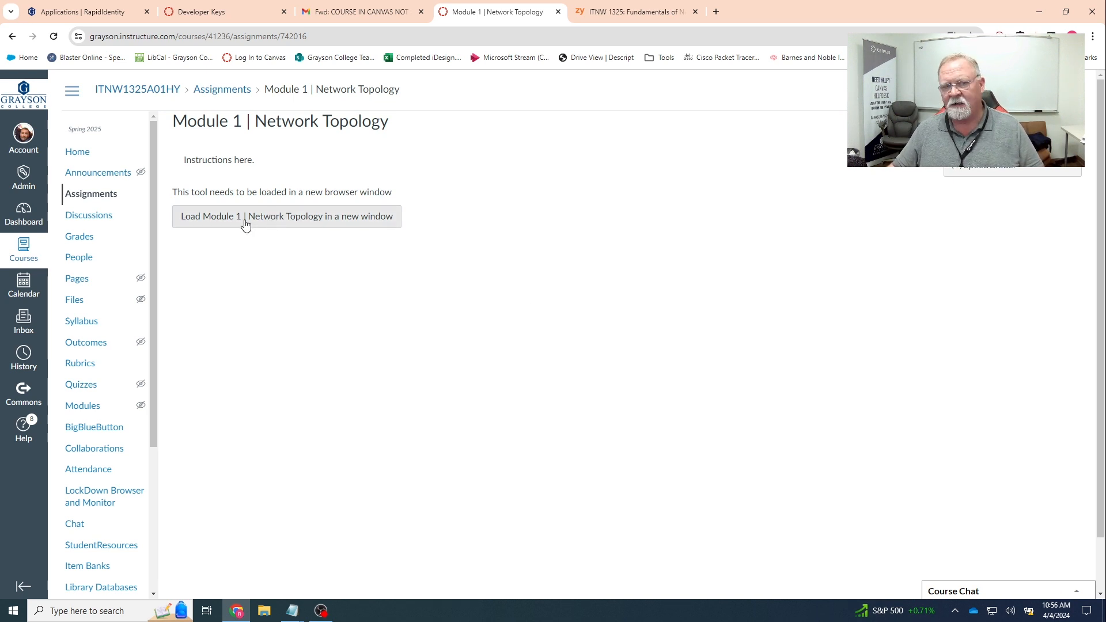
Launch the assignment's tool in a new window, choose the ITNW 1325 zyBook and add a new zyBooks assignment without a due date.
click(274, 223)
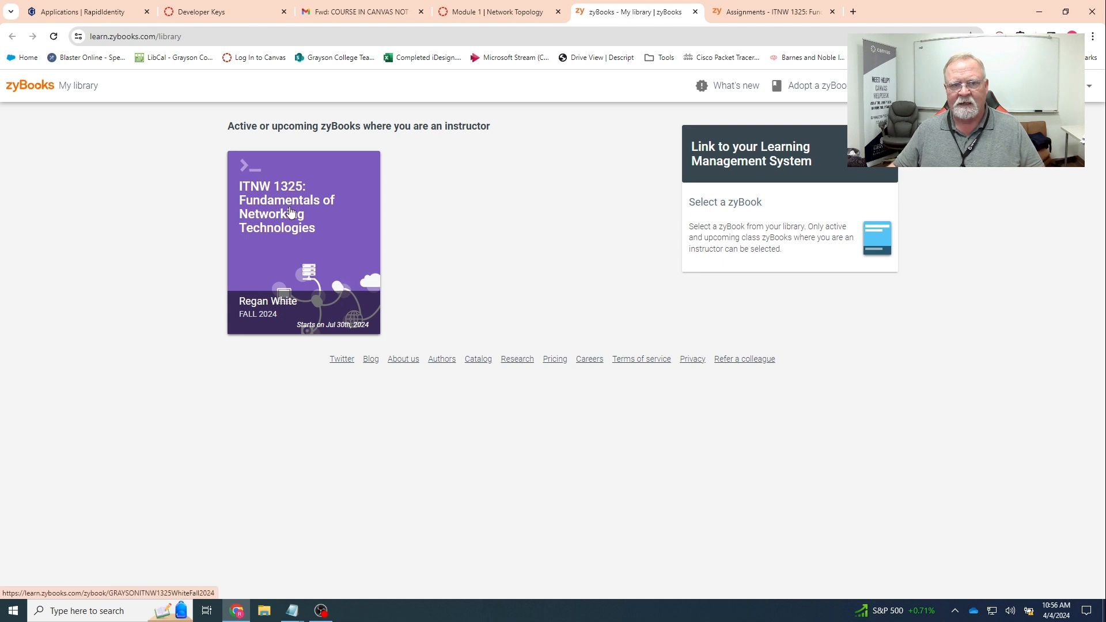
click(286, 225)
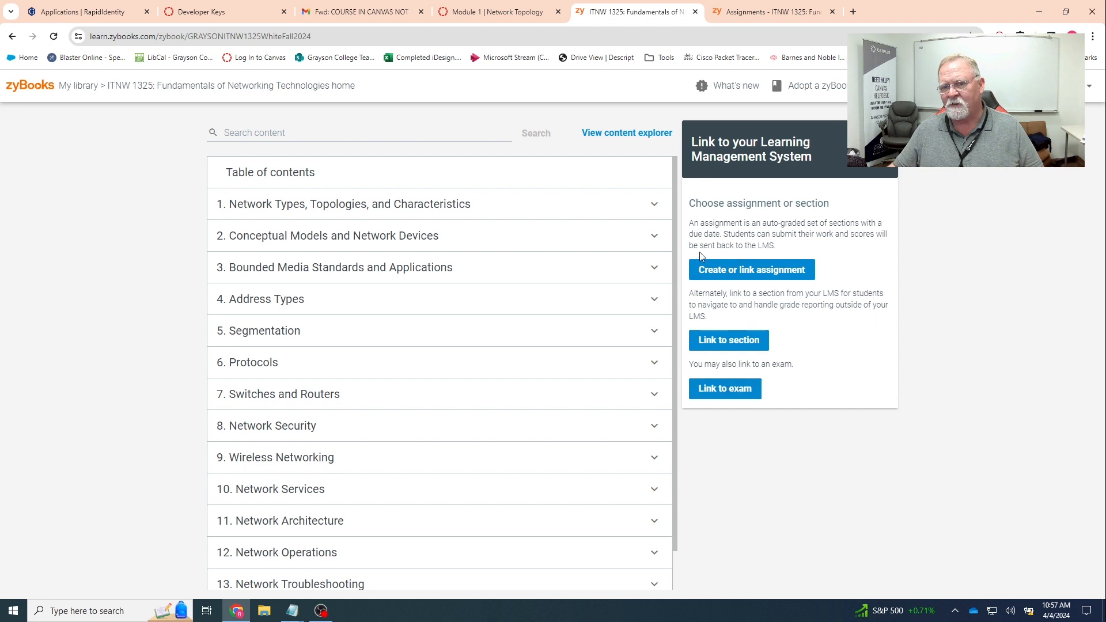
click(732, 270)
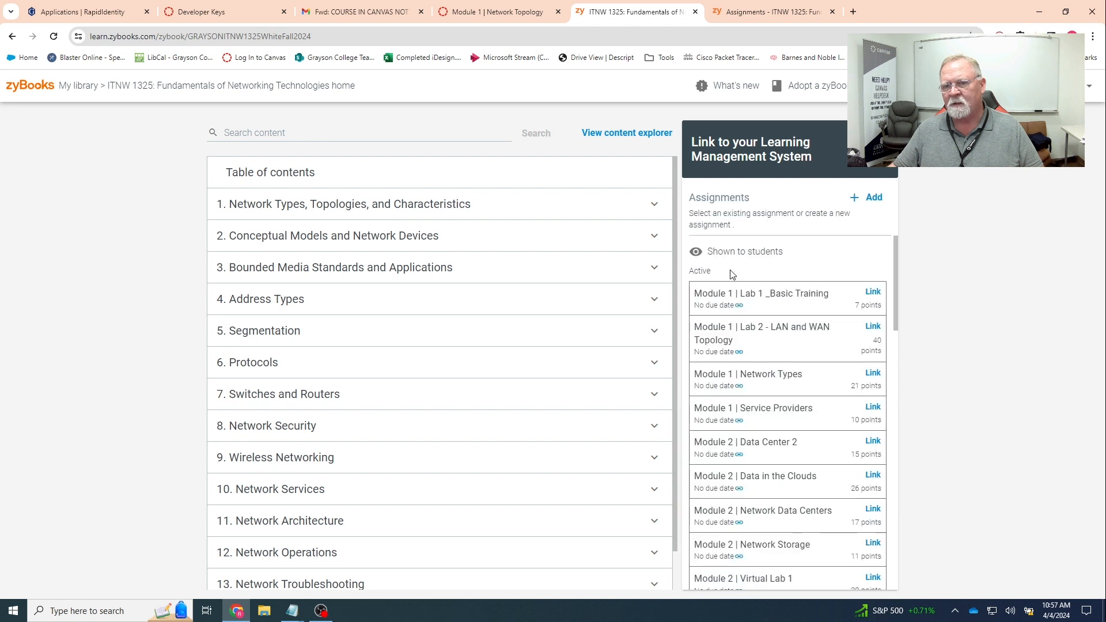
click(874, 198)
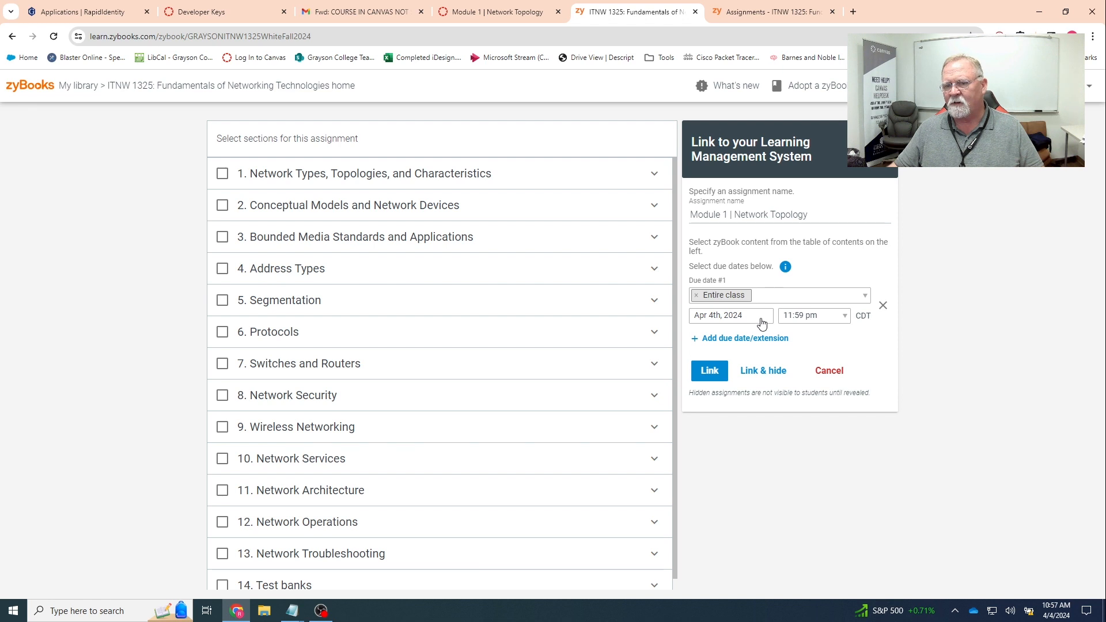
click(884, 306)
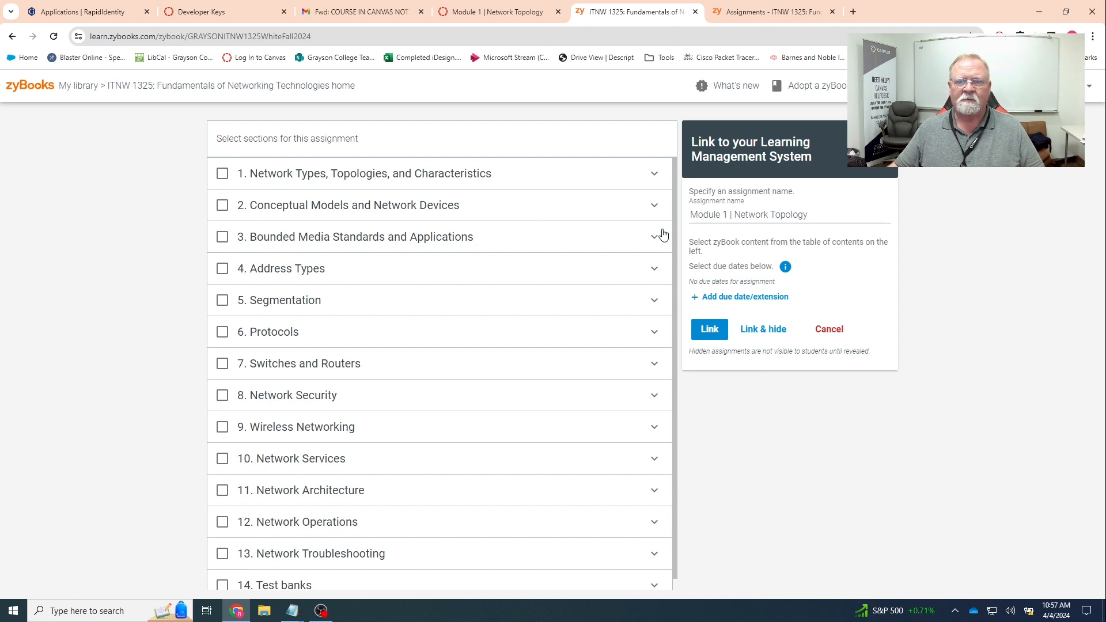
Include section 1.1 Network topologies from chapter 1 with all its activities and link the zyBooks assignment to Canvas.
click(319, 179)
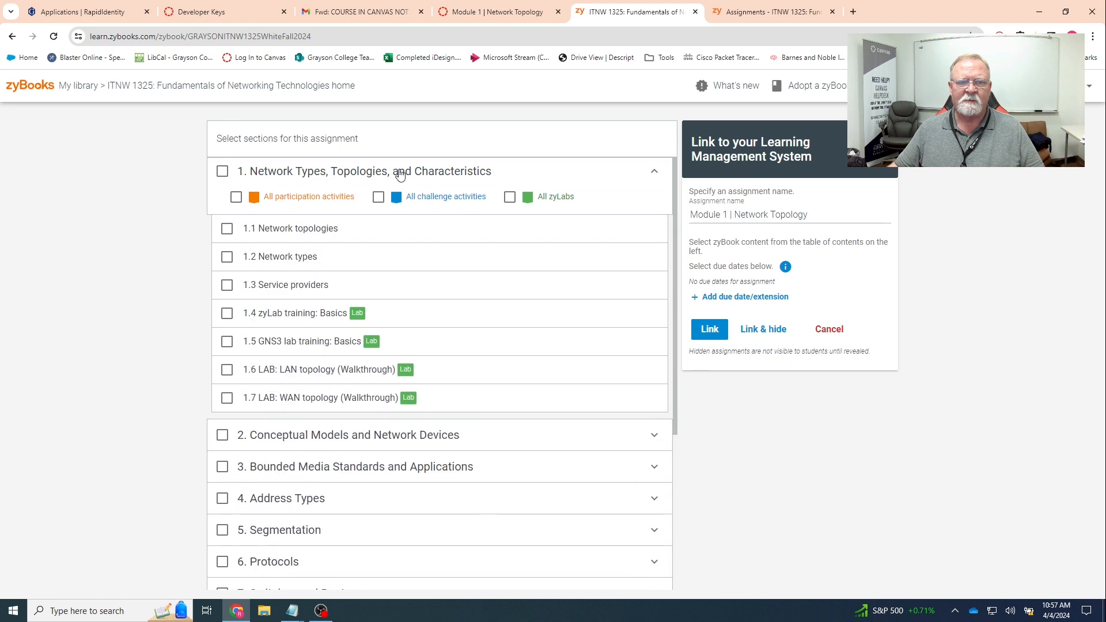
click(226, 230)
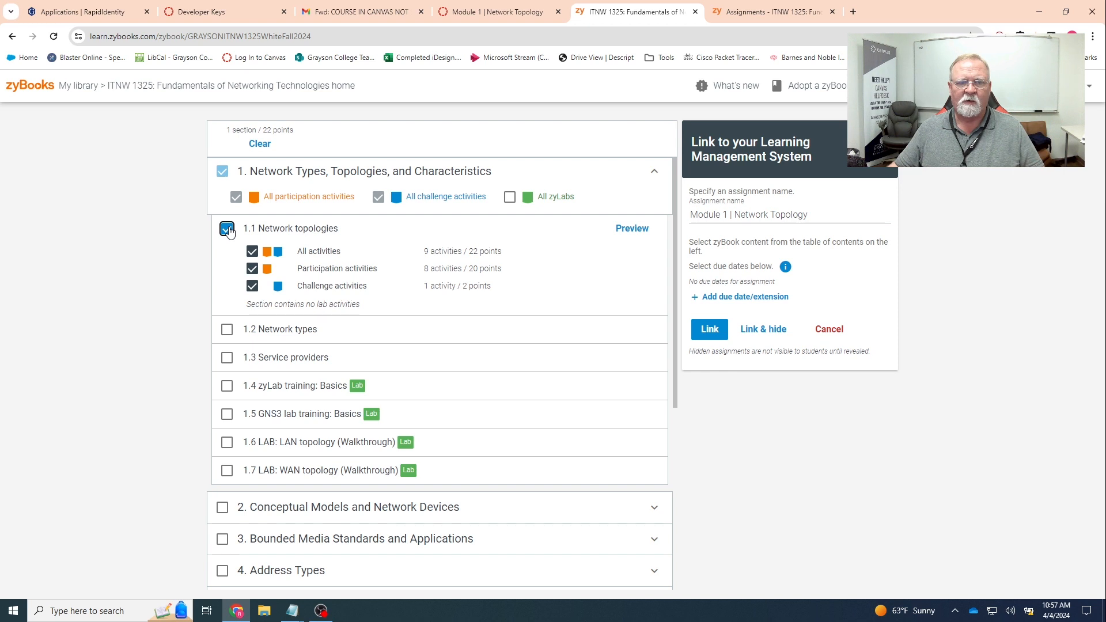
click(707, 332)
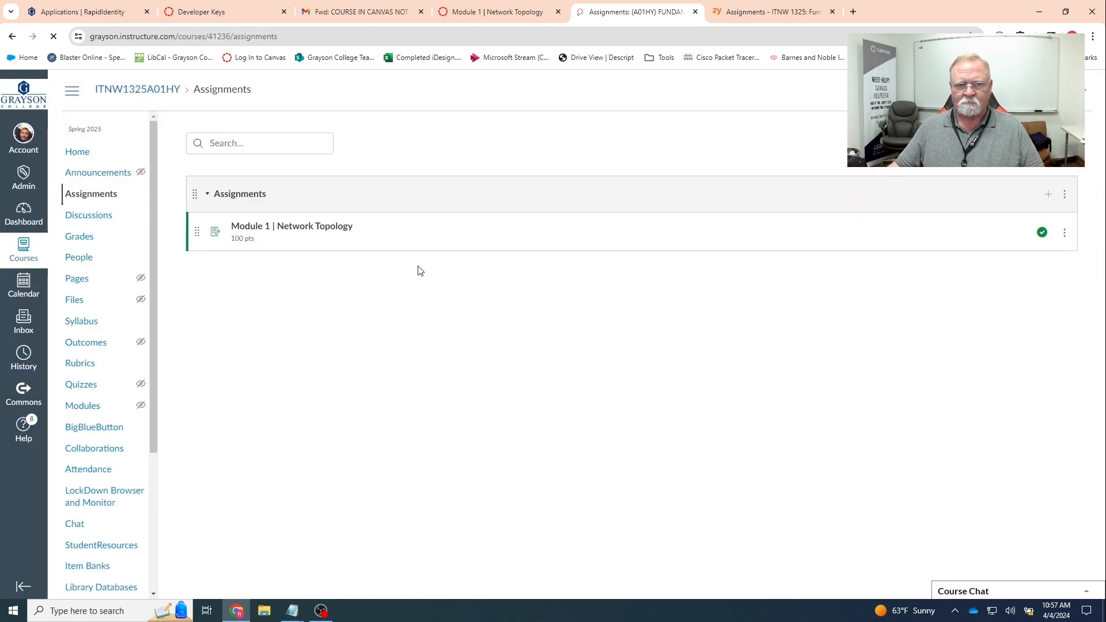
Open the Module 1 | Network Topology assignment, load its tool in a new window and look through section 1.1 Network topologies to its final challenge activity.
click(303, 230)
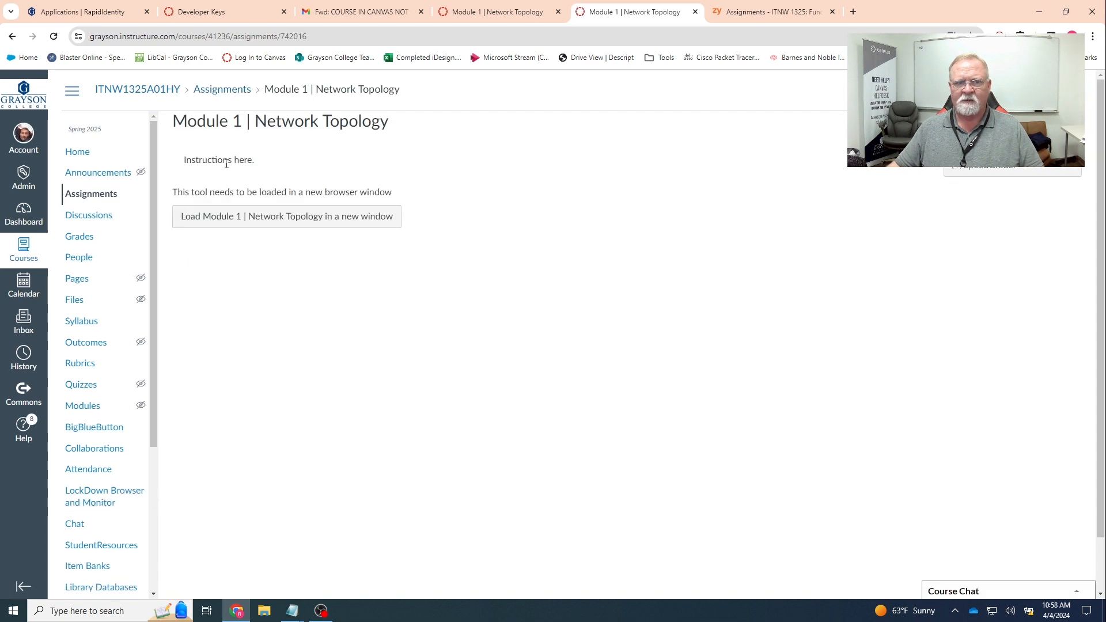
click(313, 221)
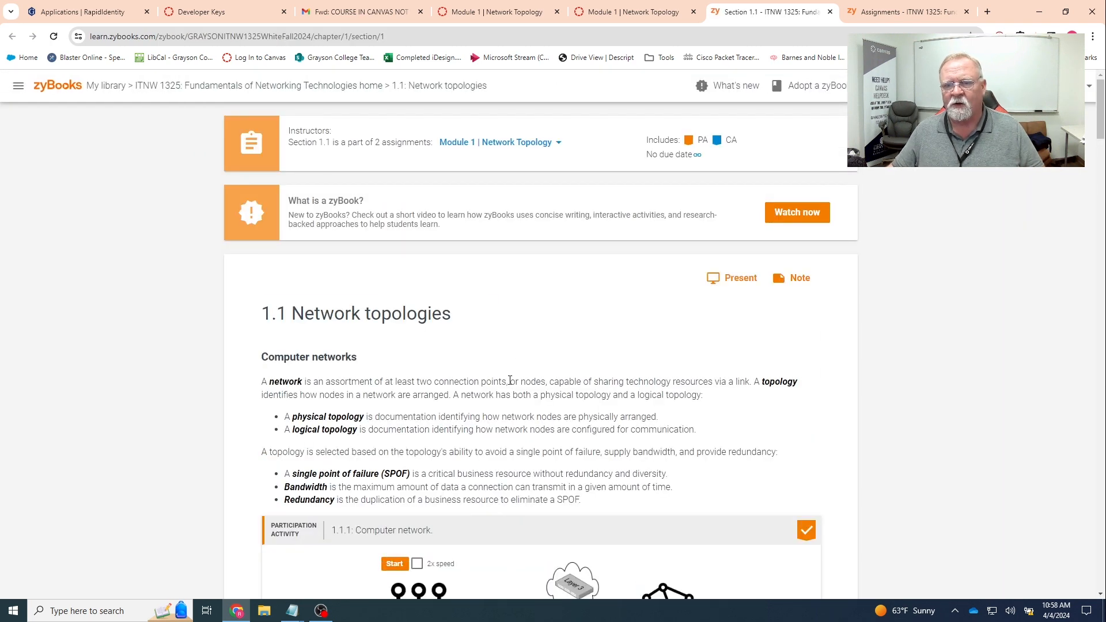
scroll(510, 381, down, 7)
scroll(452, 319, up, 4)
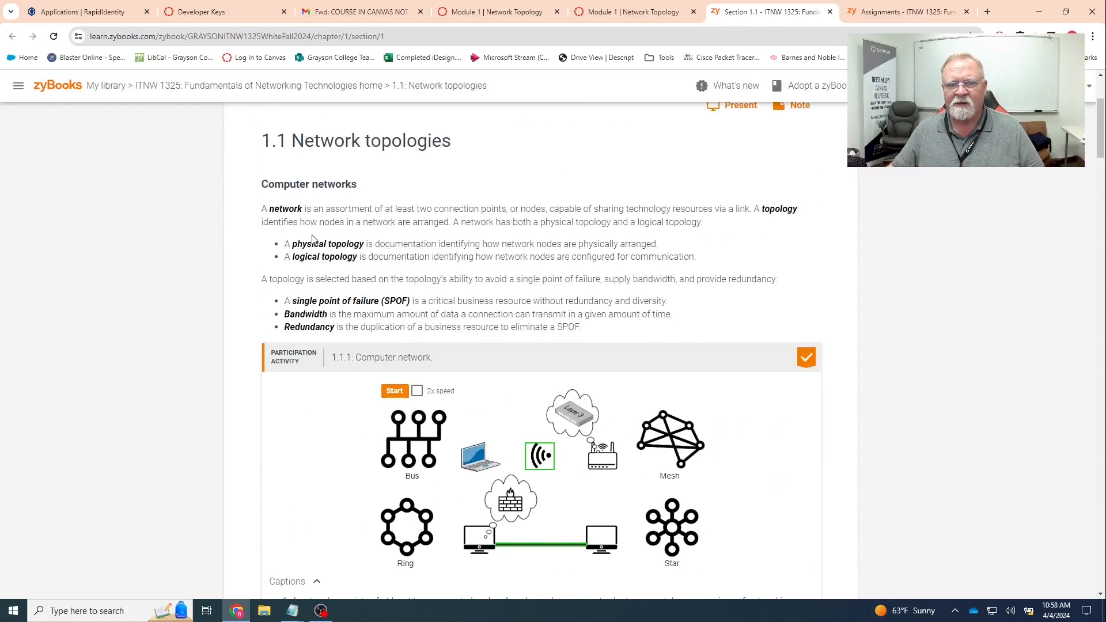
scroll(484, 392, down, 7)
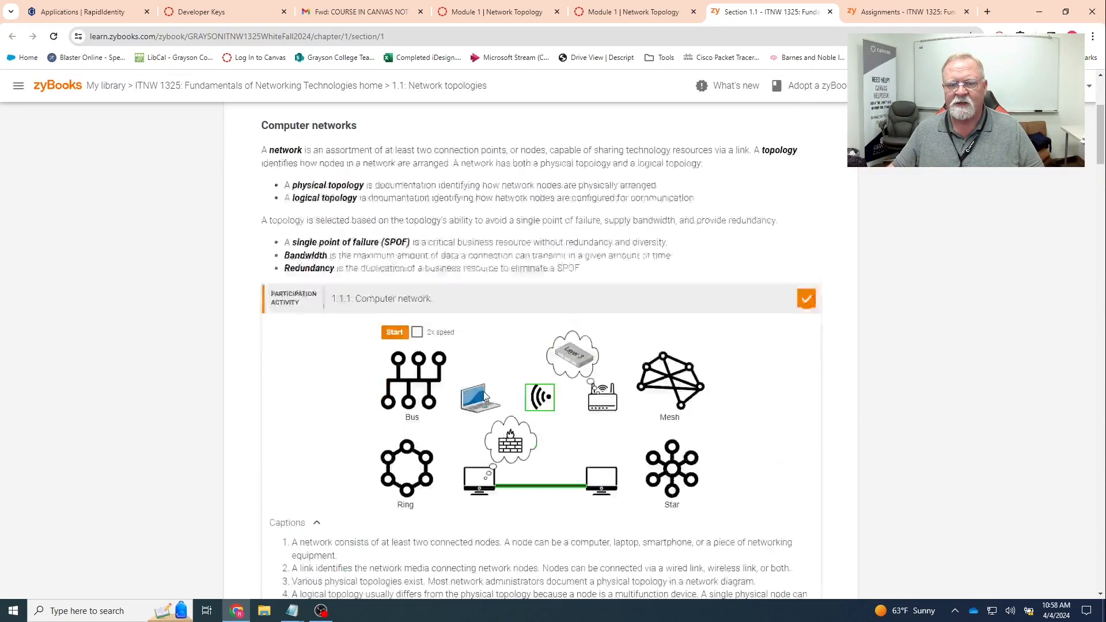
scroll(372, 391, down, 15)
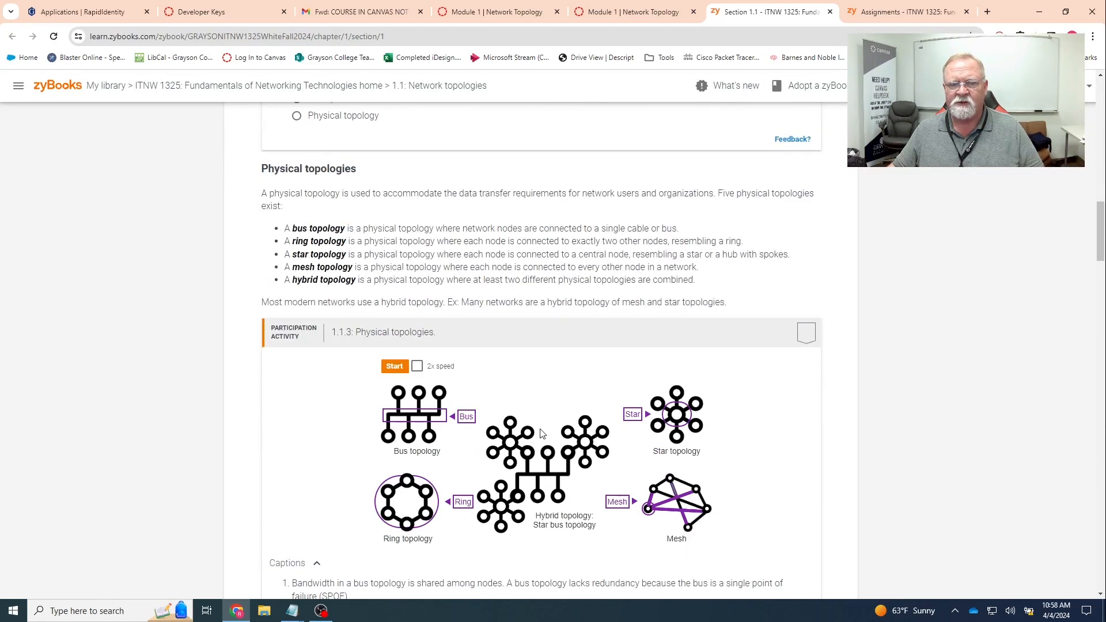
scroll(544, 429, down, 20)
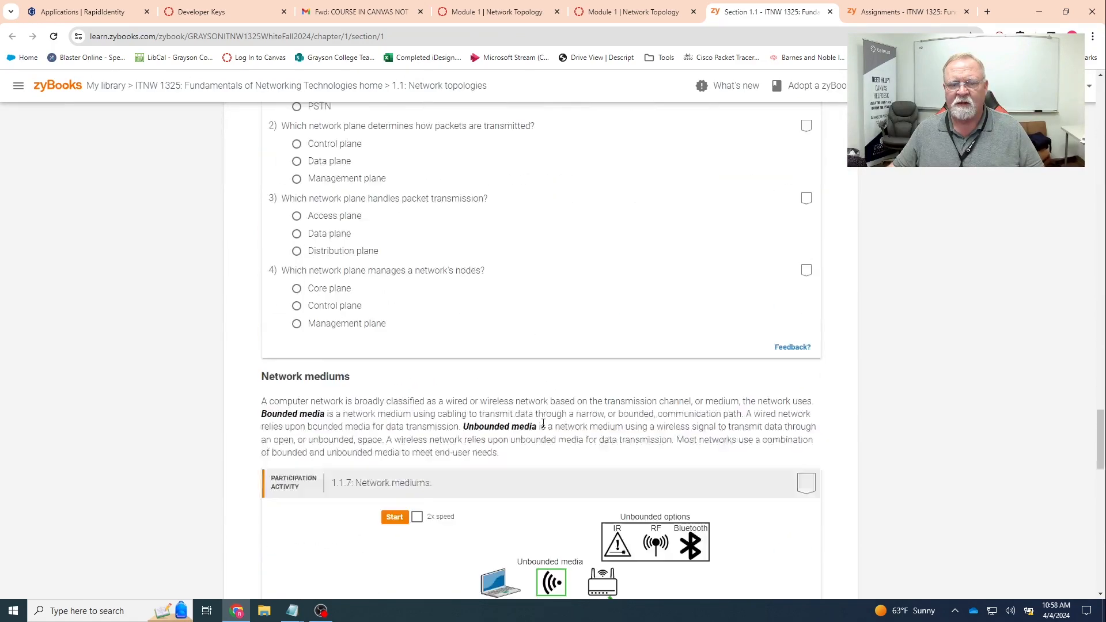
scroll(546, 435, down, 4)
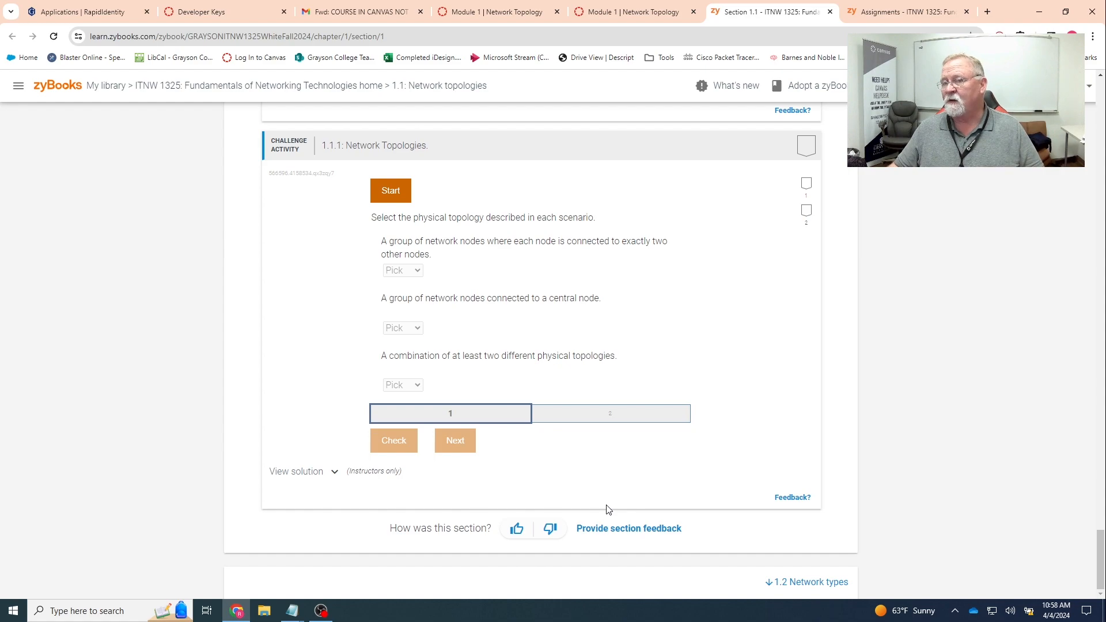
scroll(664, 254, up, 20)
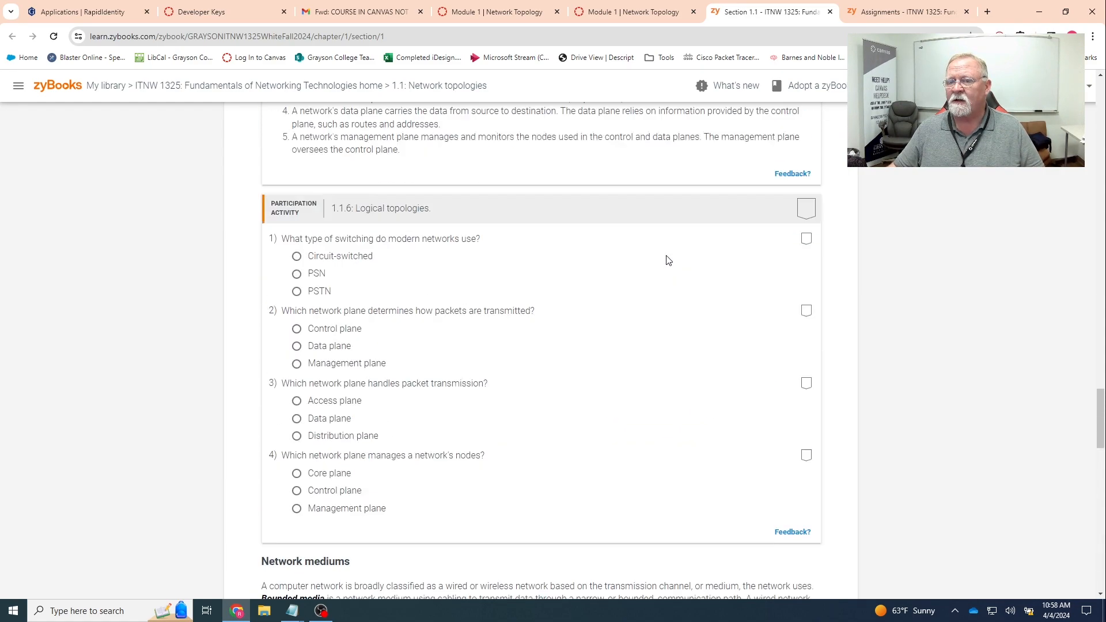
scroll(668, 261, up, 20)
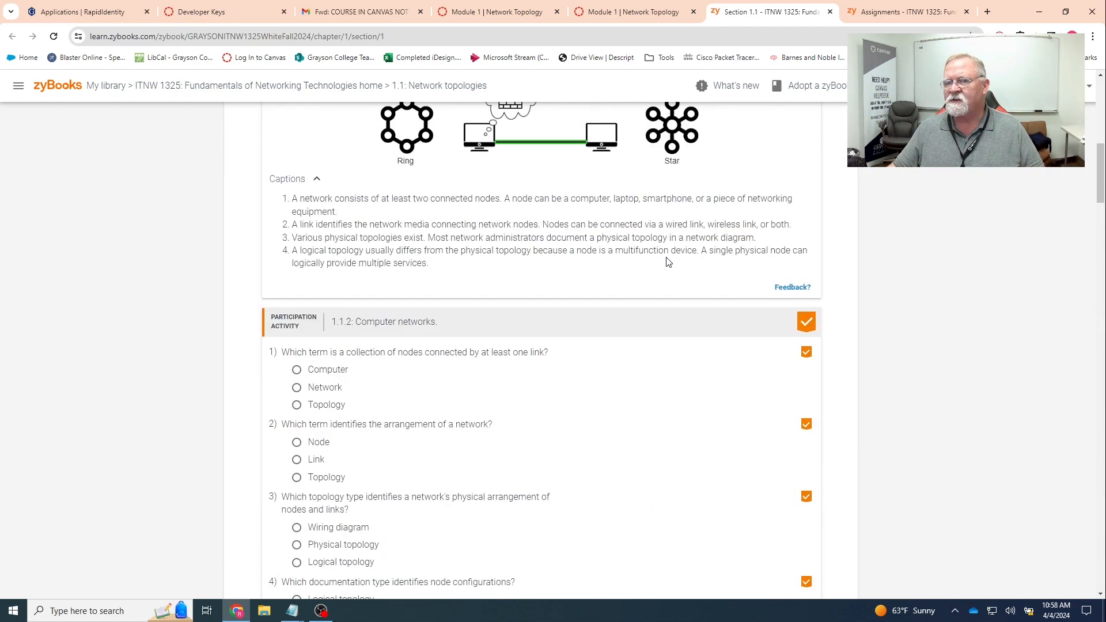
scroll(668, 263, up, 10)
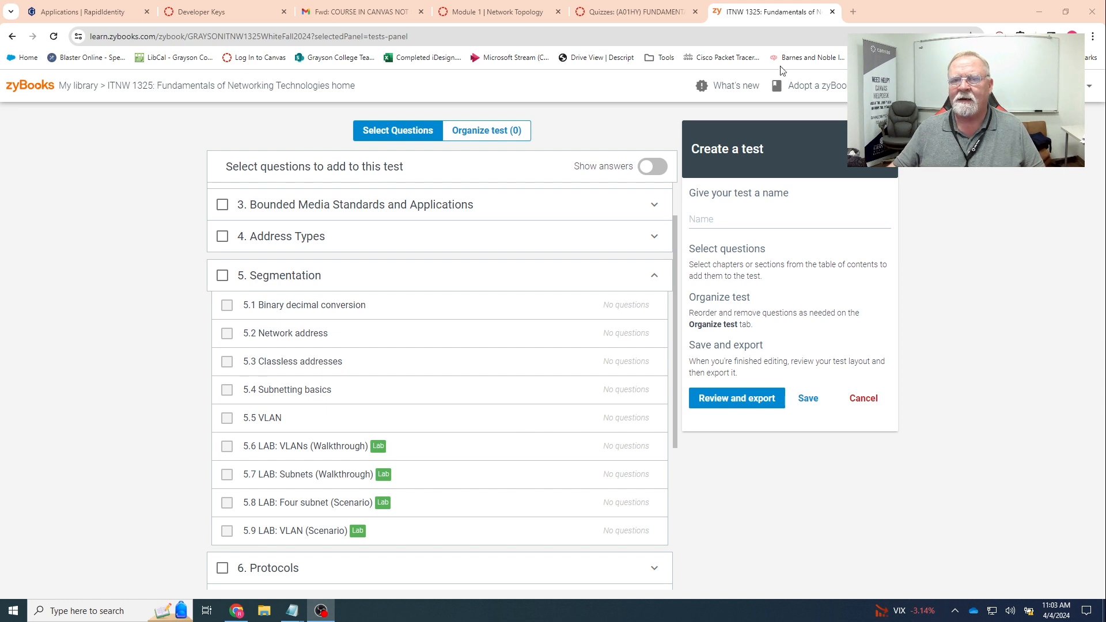
Return to the zyBooks library, open the ITNW 1325: Fundamentals of Networking Technologies class book and collapse chapter 5 Segmentation.
click(77, 87)
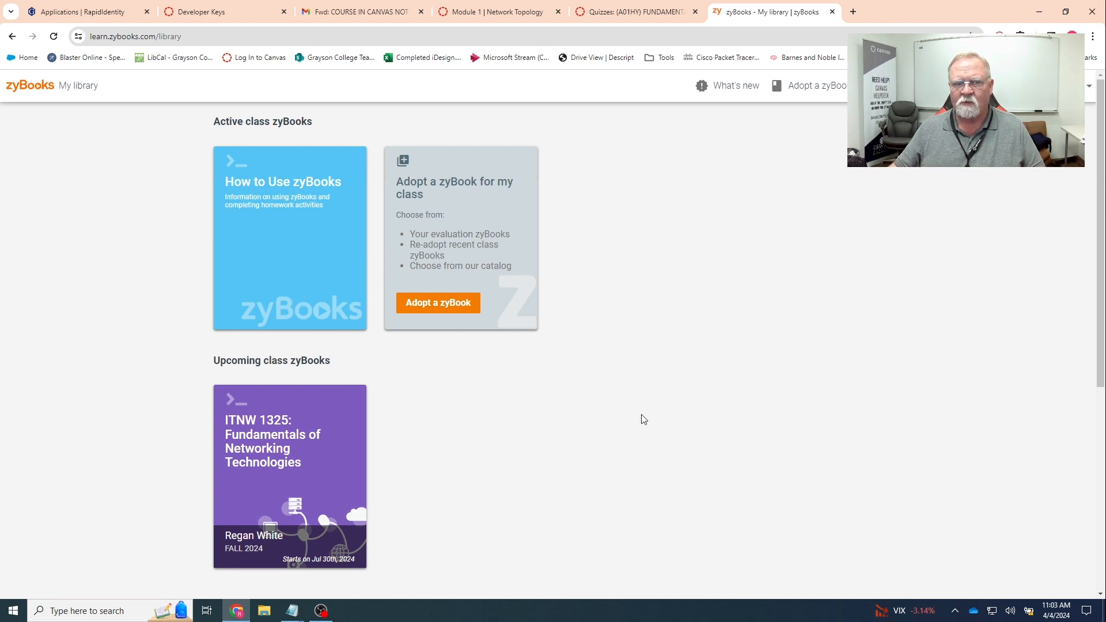
scroll(644, 420, down, 1)
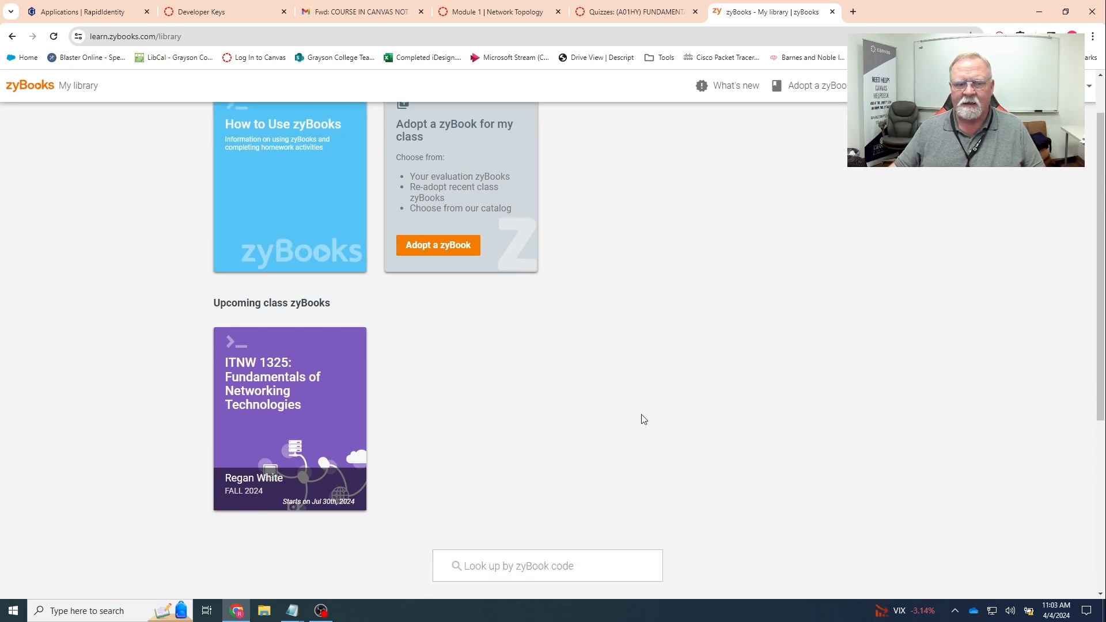
scroll(639, 415, up, 1)
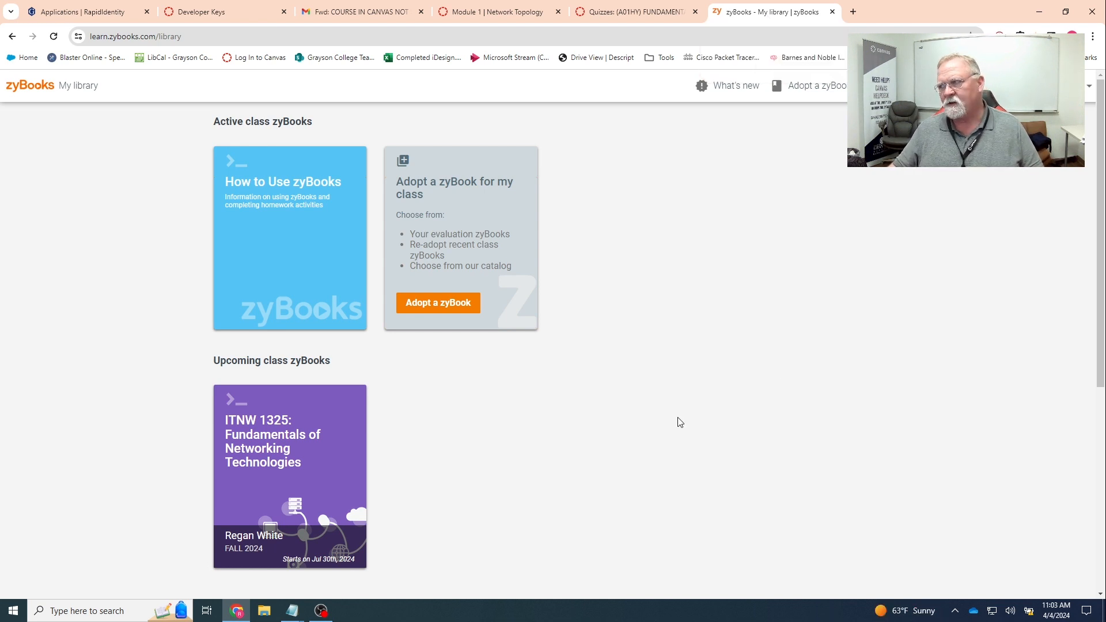
click(265, 438)
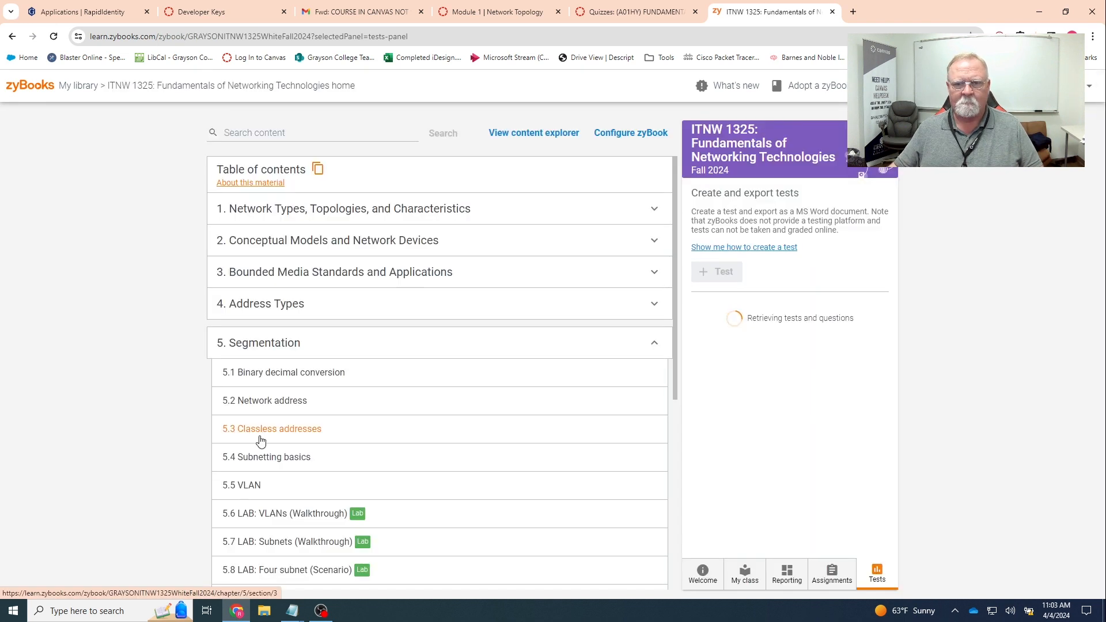
scroll(519, 415, down, 3)
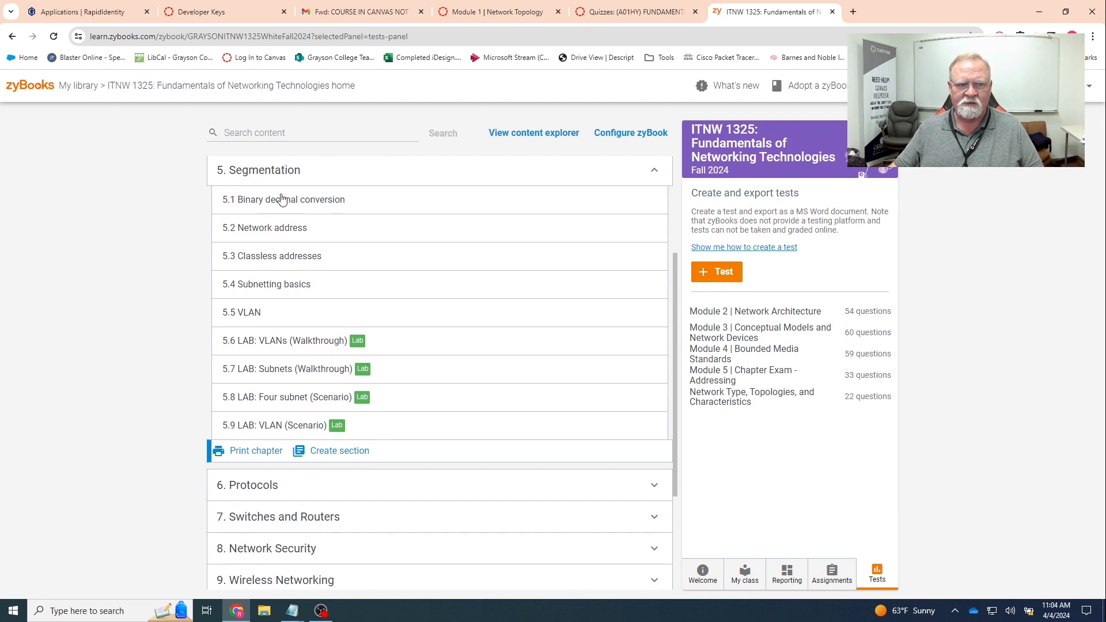
click(267, 177)
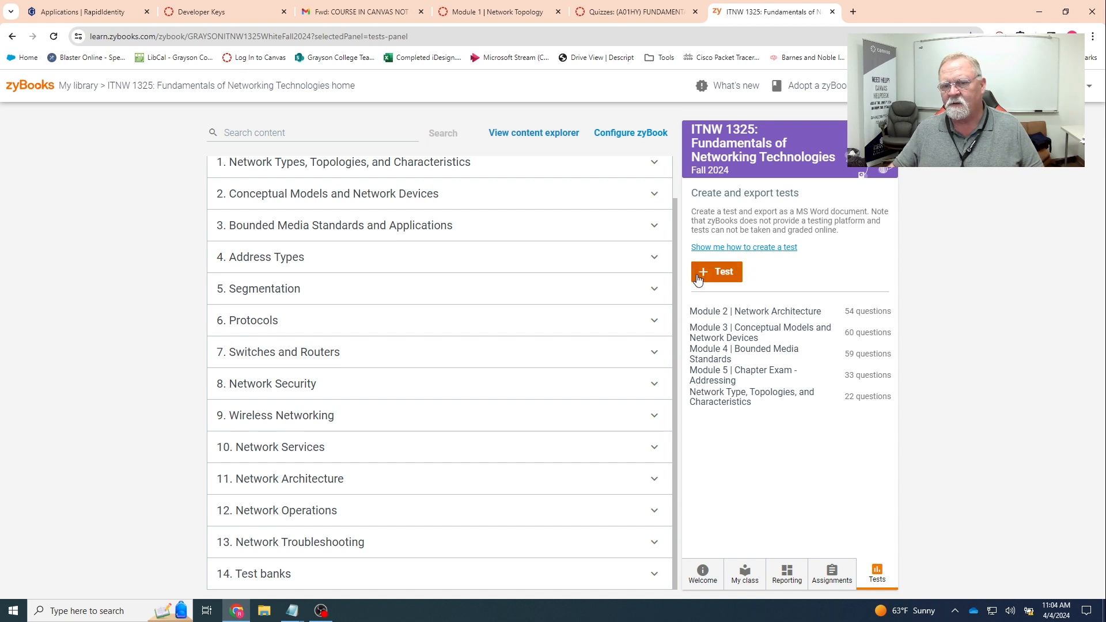
Create a new test in the class zyBook and name it Module 6 | Chapter Quiz - Segmentation.
click(724, 275)
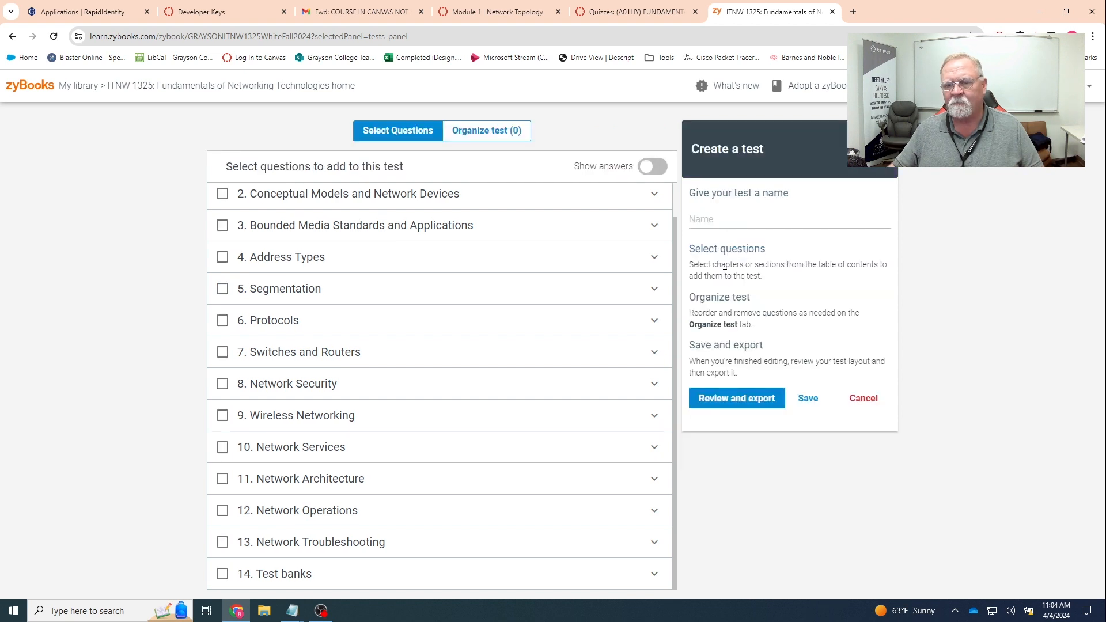
click(713, 216)
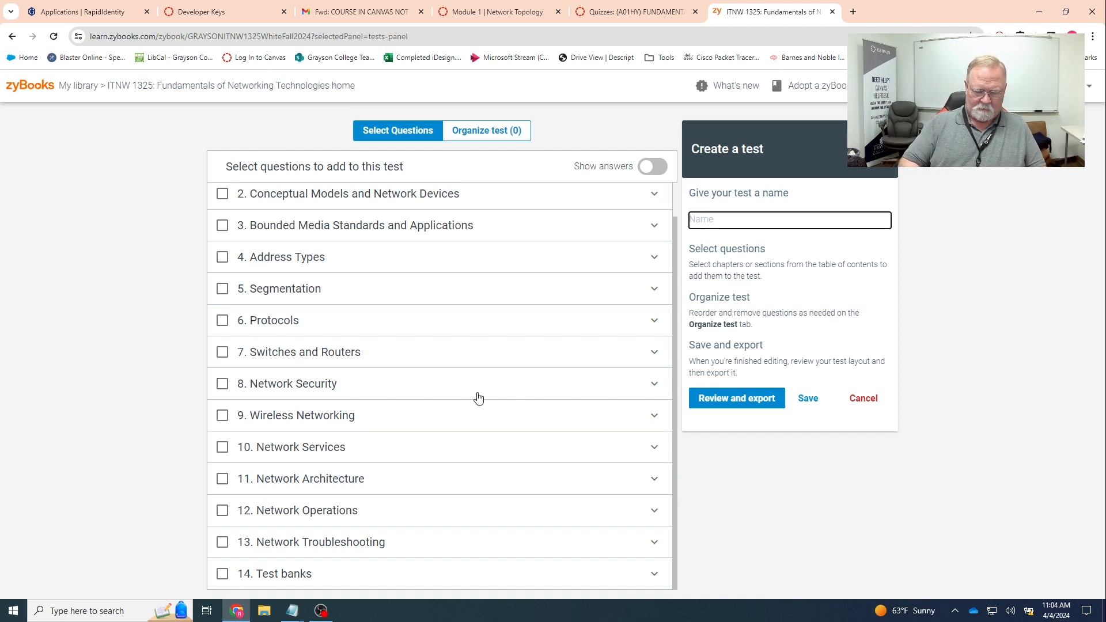
text(Module 6 | Segmentation)
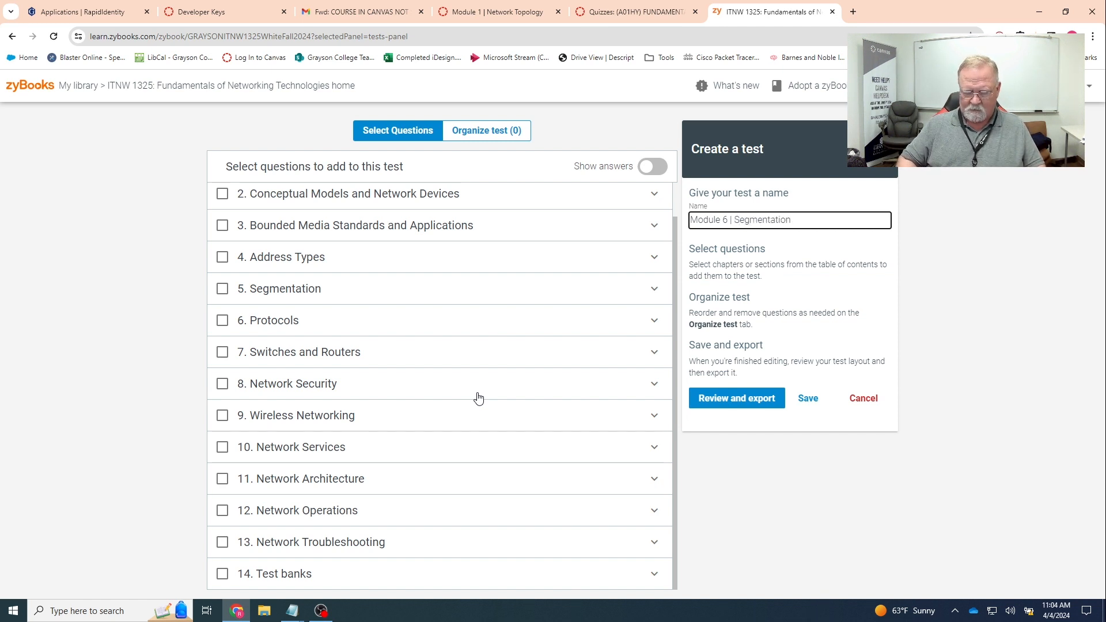
text(Chapter 5)
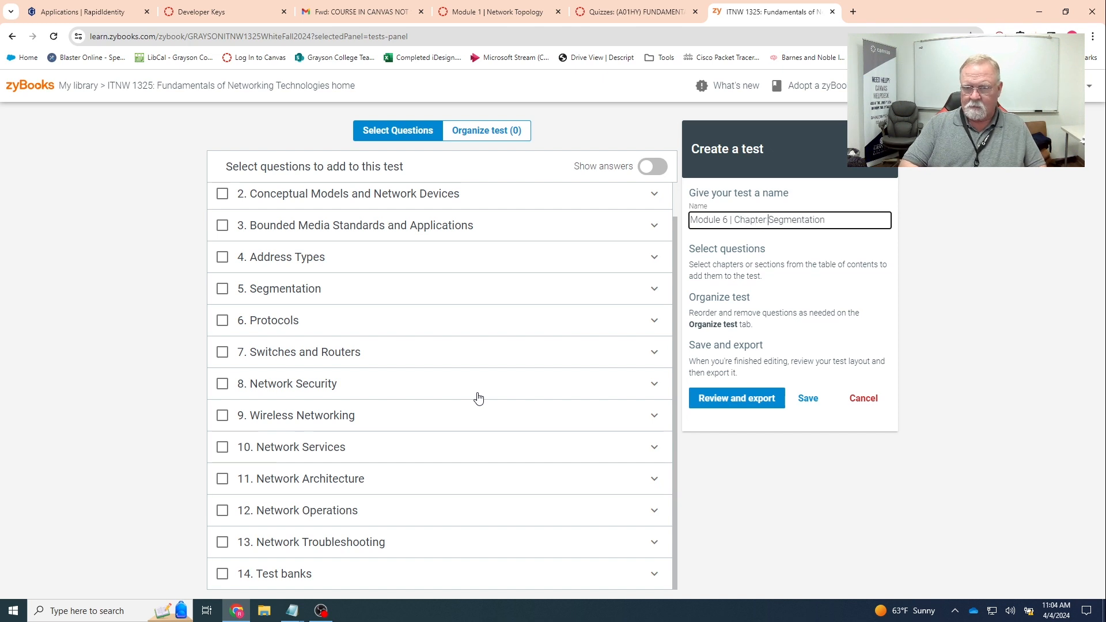
text(uiz)
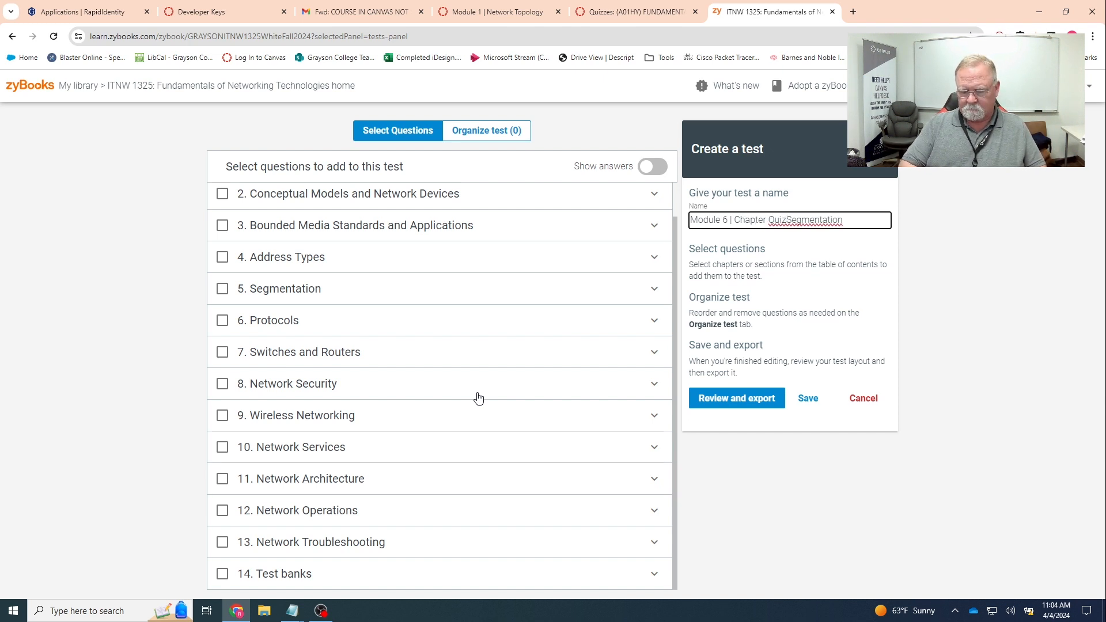
text( -)
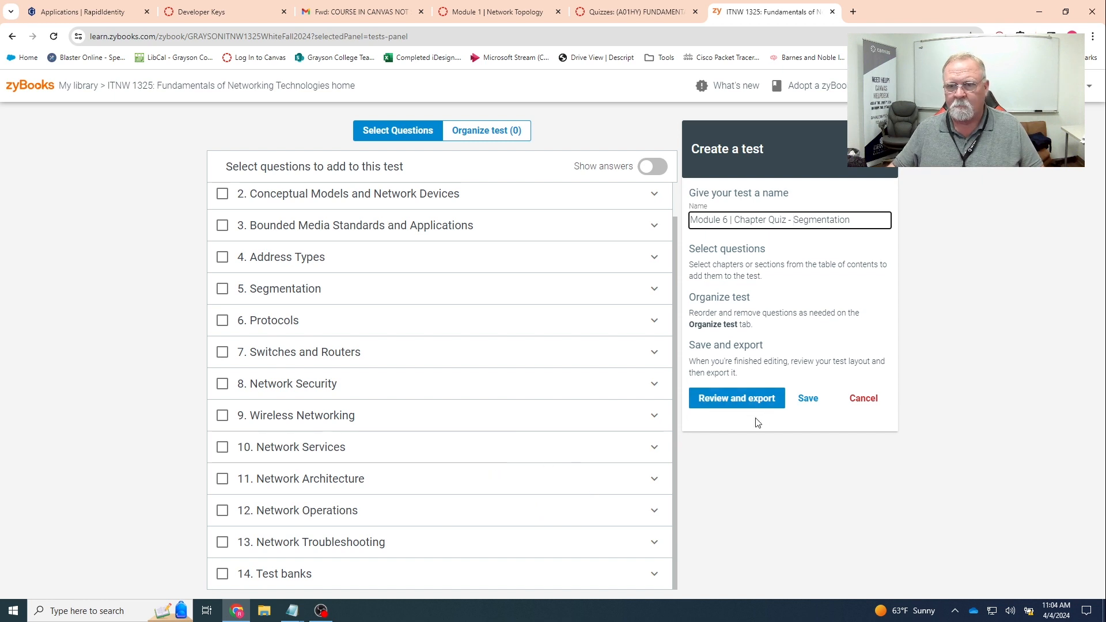
Expand chapter 14 Test banks and add all questions from the 14.5 Segmentation Test Bank to the test.
click(297, 574)
scroll(300, 573, down, 3)
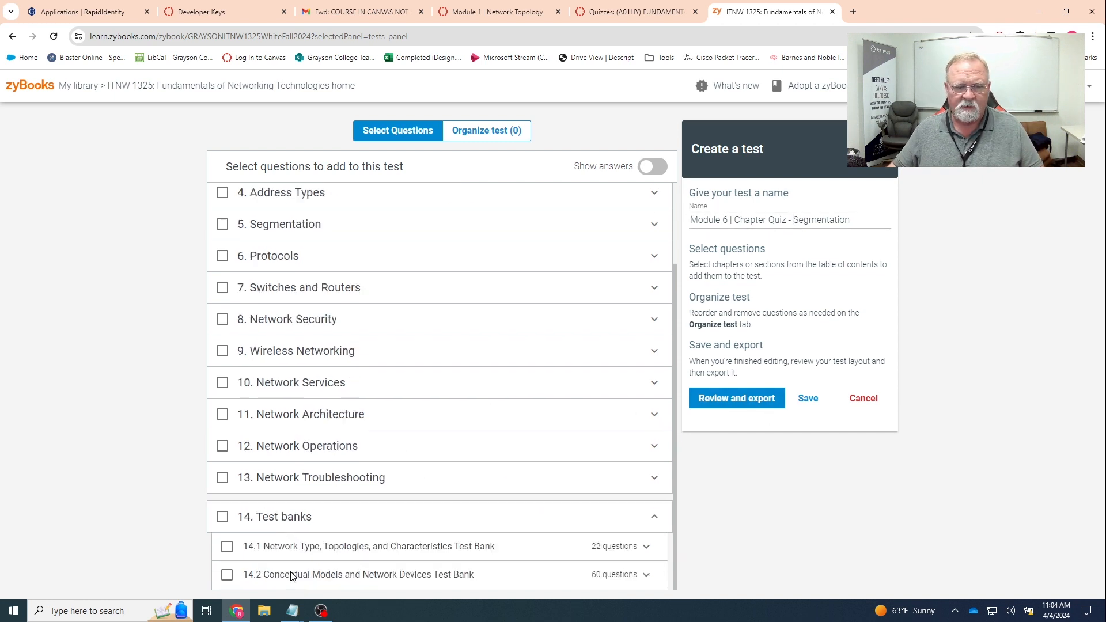
scroll(415, 518, down, 2)
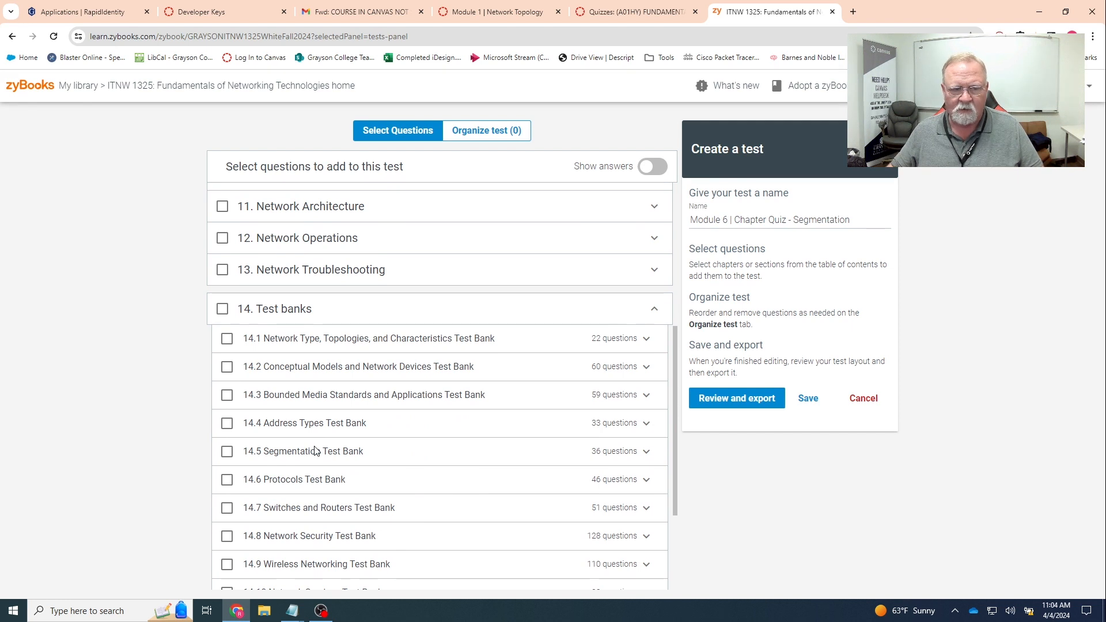
click(227, 453)
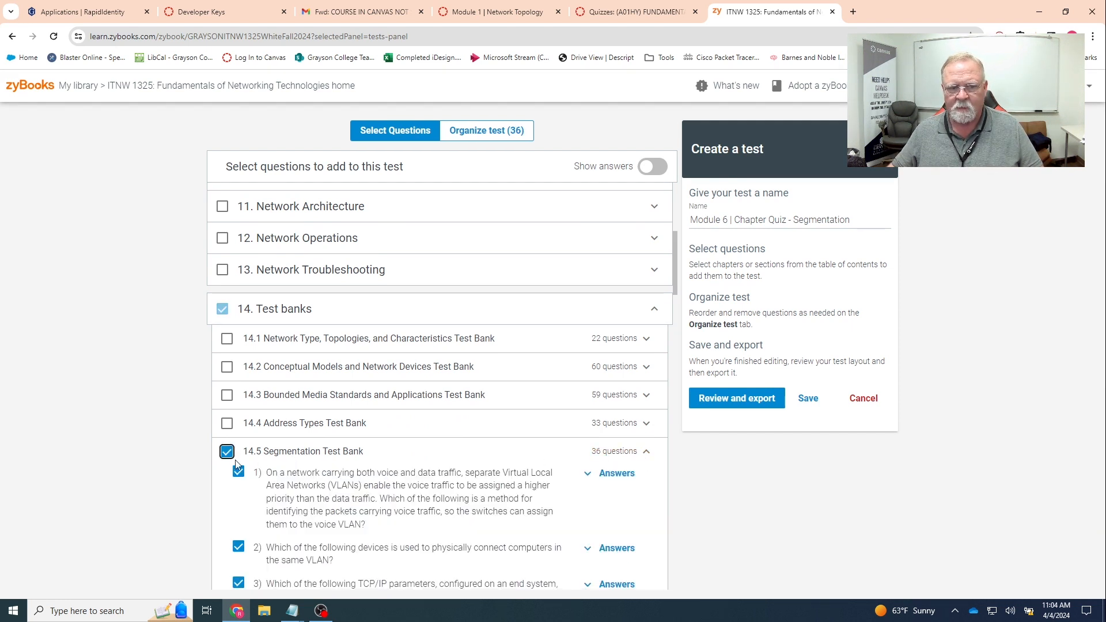
Review the test, export it in the QTI v2.1 Canvas format and finish editing it.
click(722, 403)
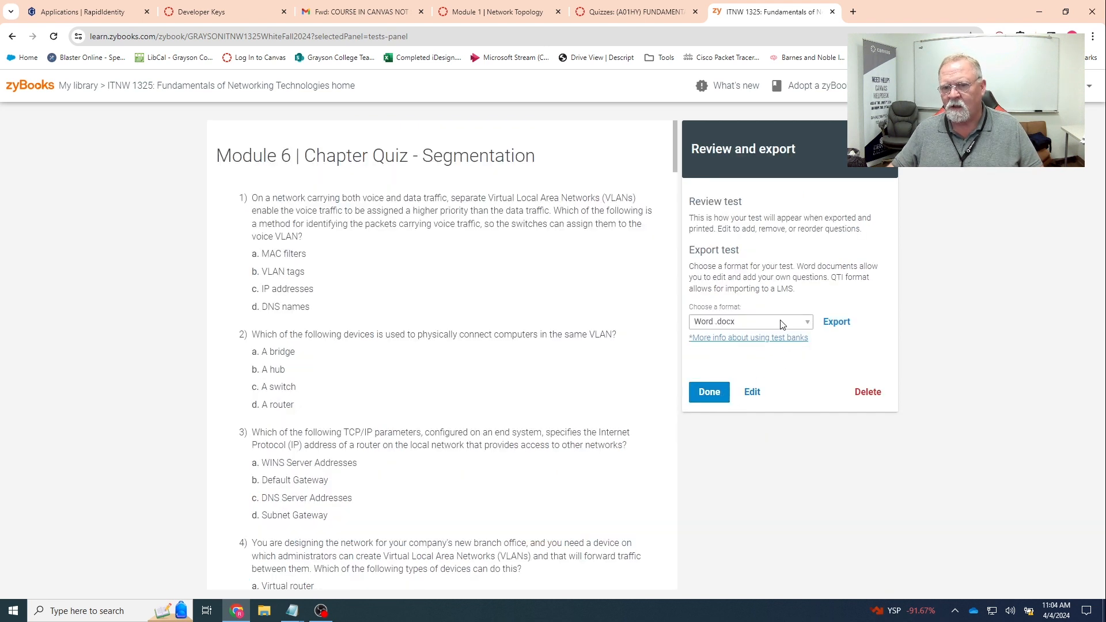
click(751, 327)
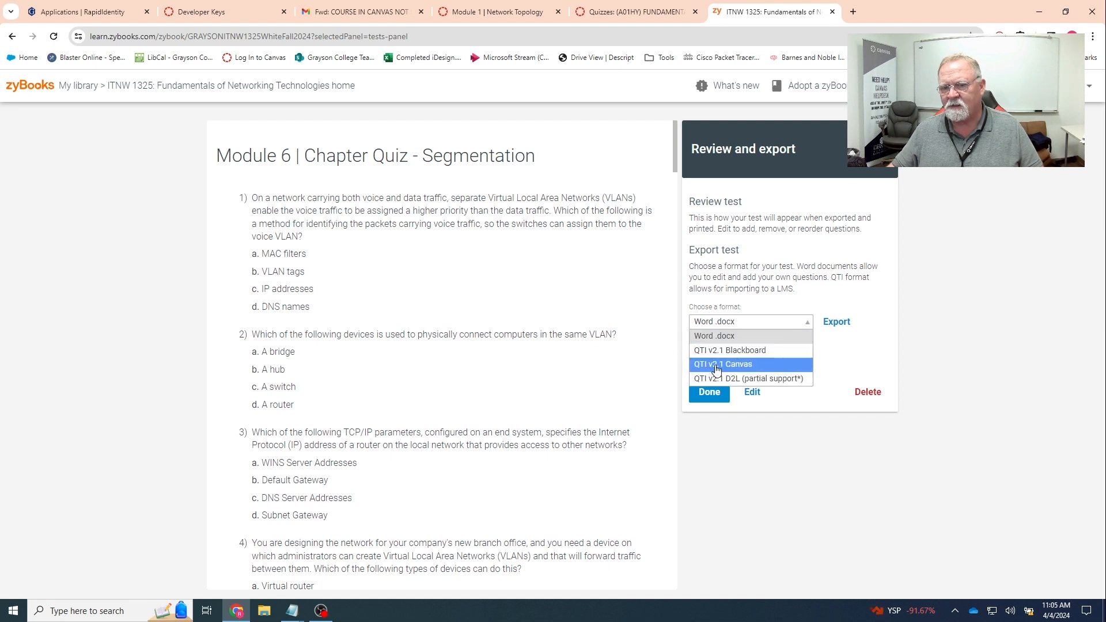
click(753, 365)
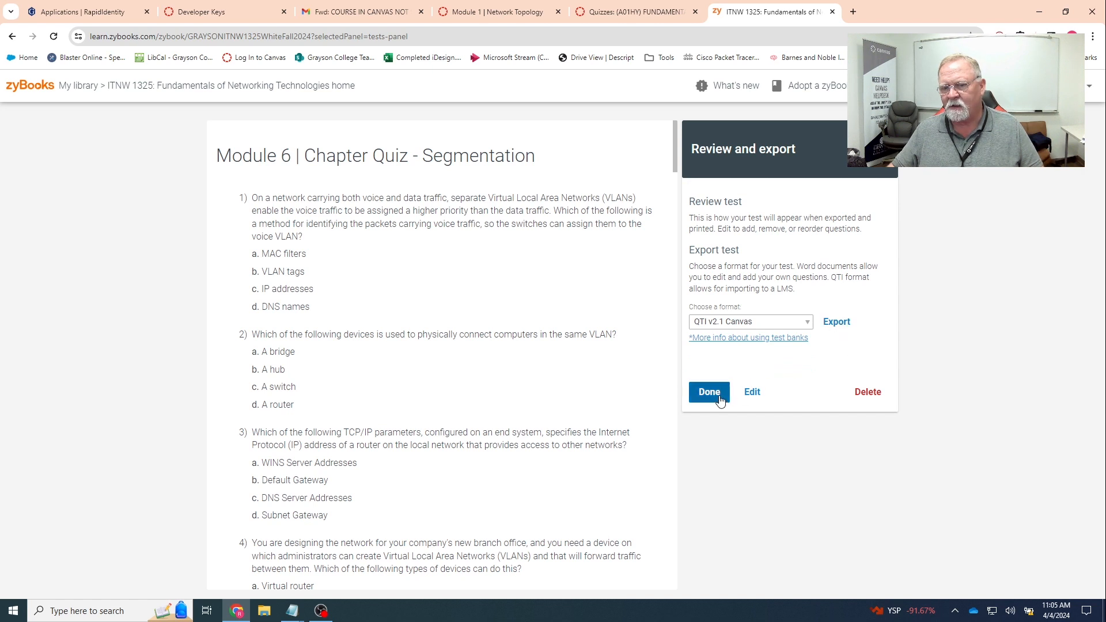
click(836, 325)
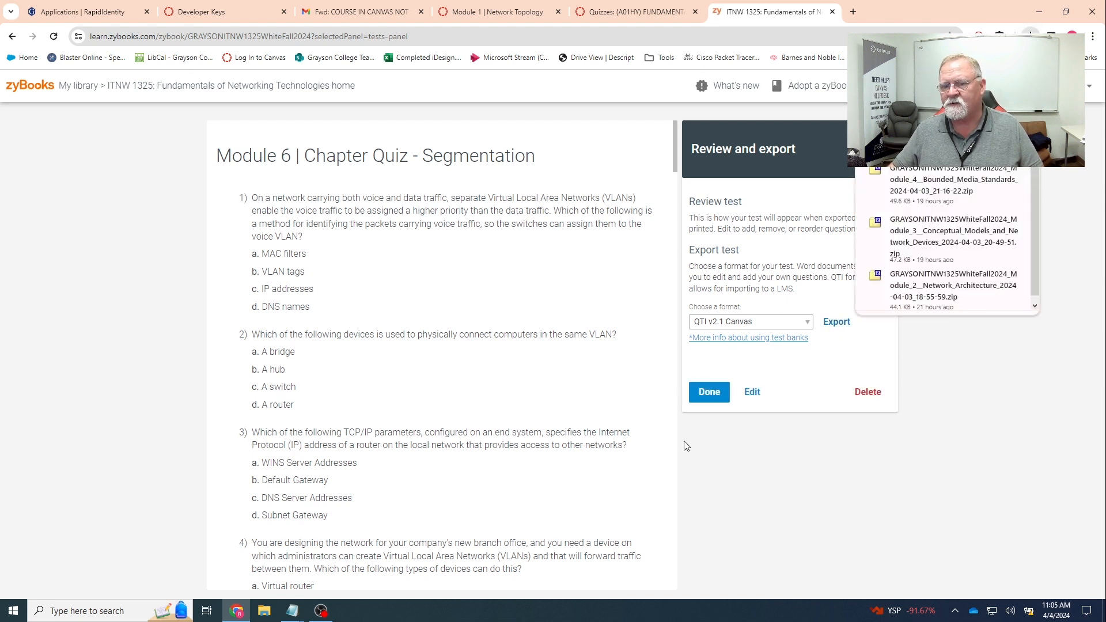
click(709, 393)
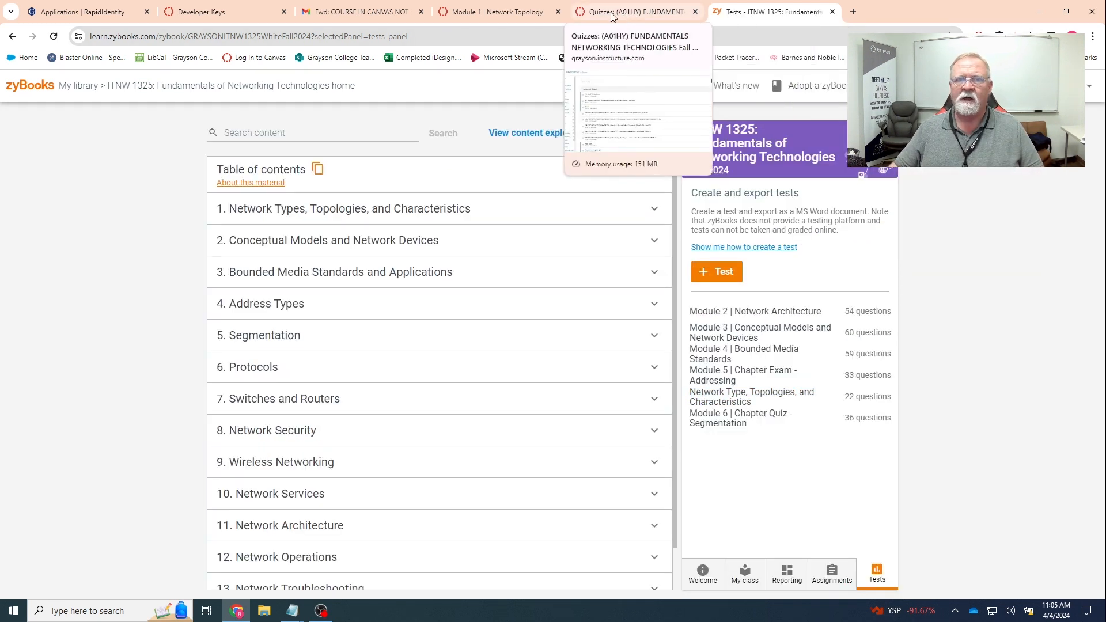
Close the Module 1 | Network Topology page, switch to the Canvas quiz list and delete the Module 6 | Chapter Exam quiz.
click(558, 12)
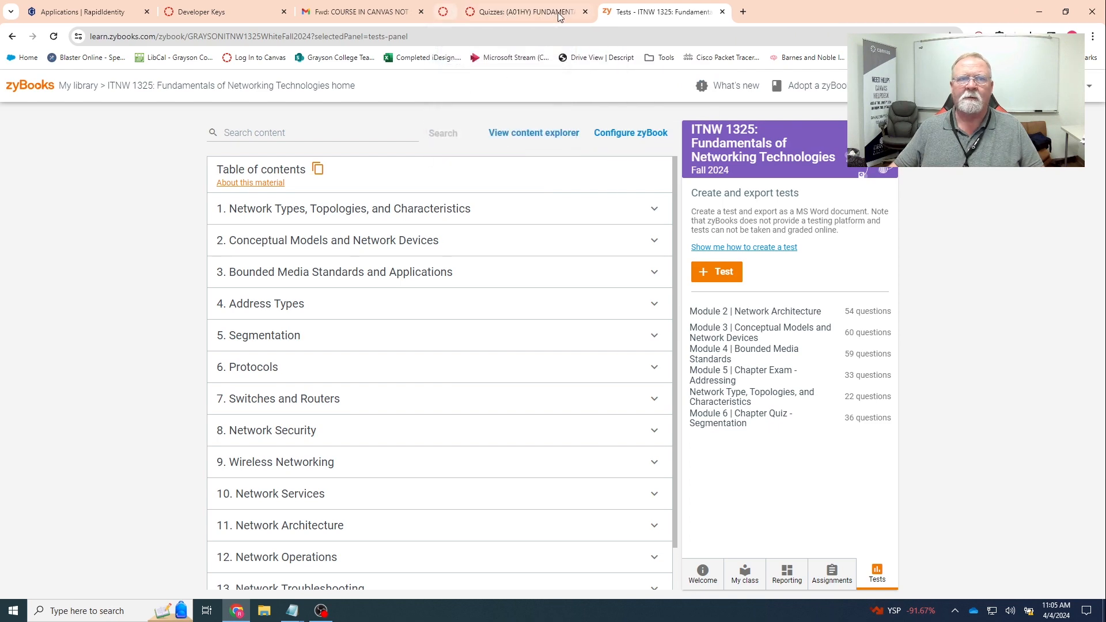
click(507, 16)
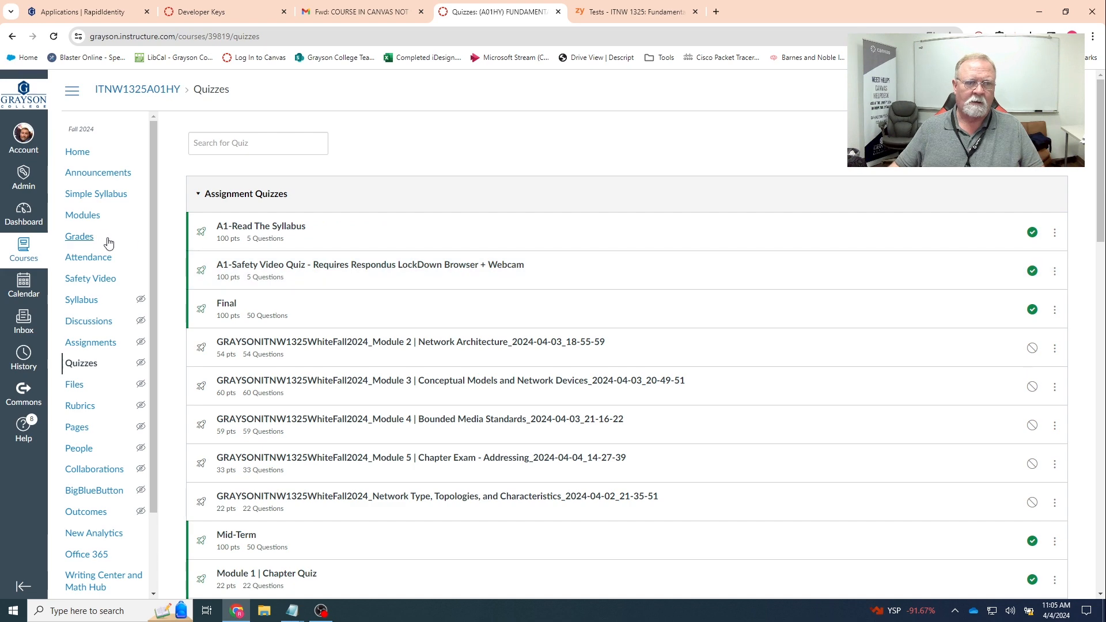
scroll(336, 302, down, 1)
scroll(338, 302, down, 4)
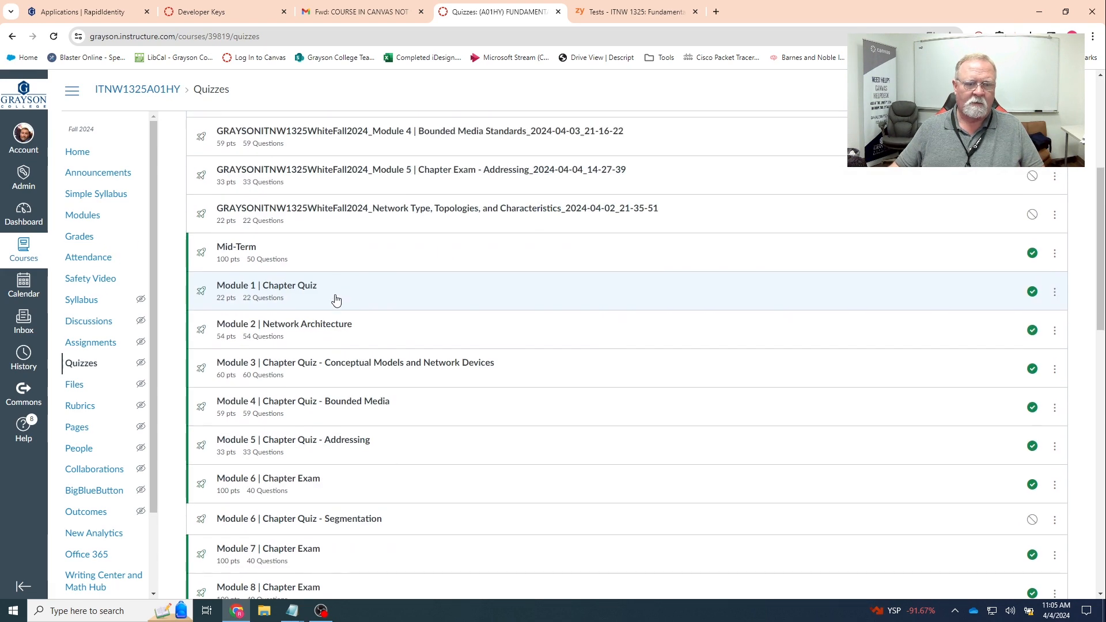
scroll(337, 299, down, 2)
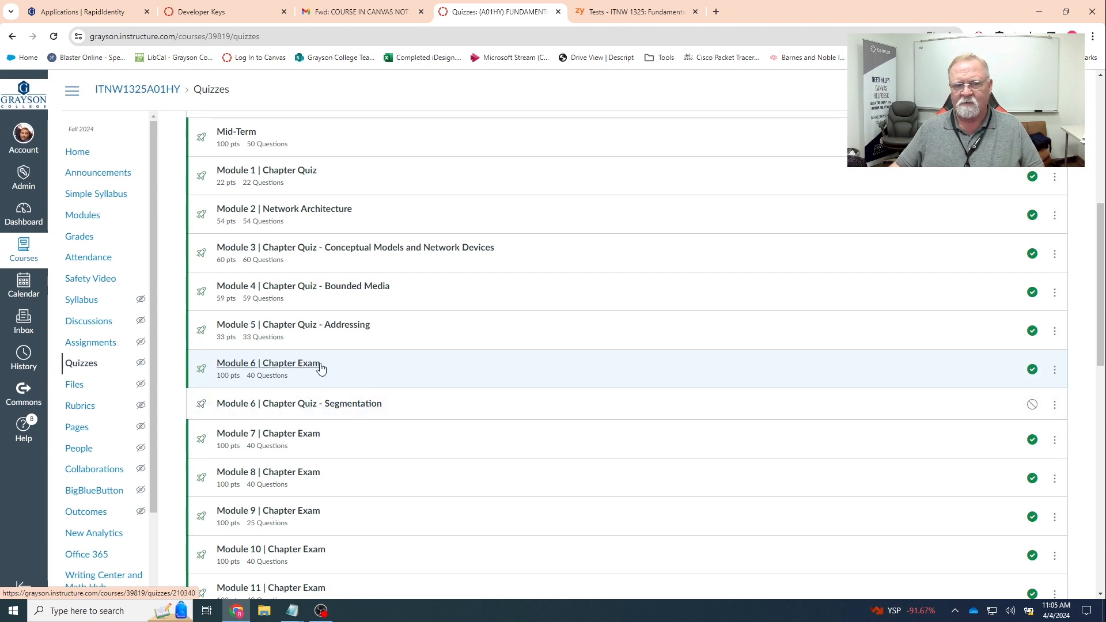
click(1055, 370)
click(1023, 439)
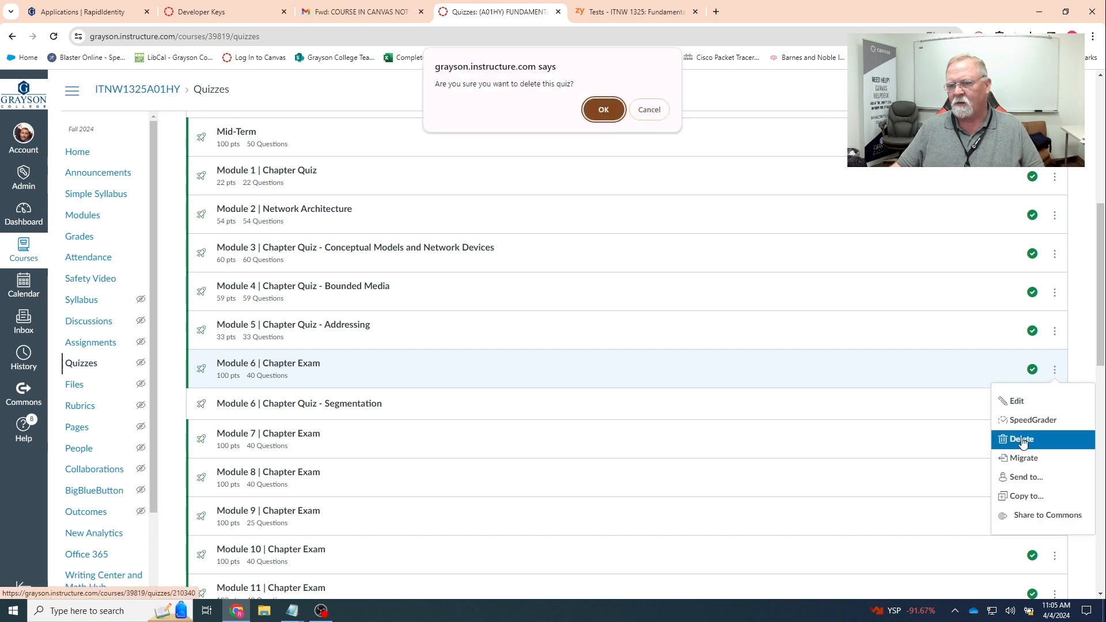
click(603, 110)
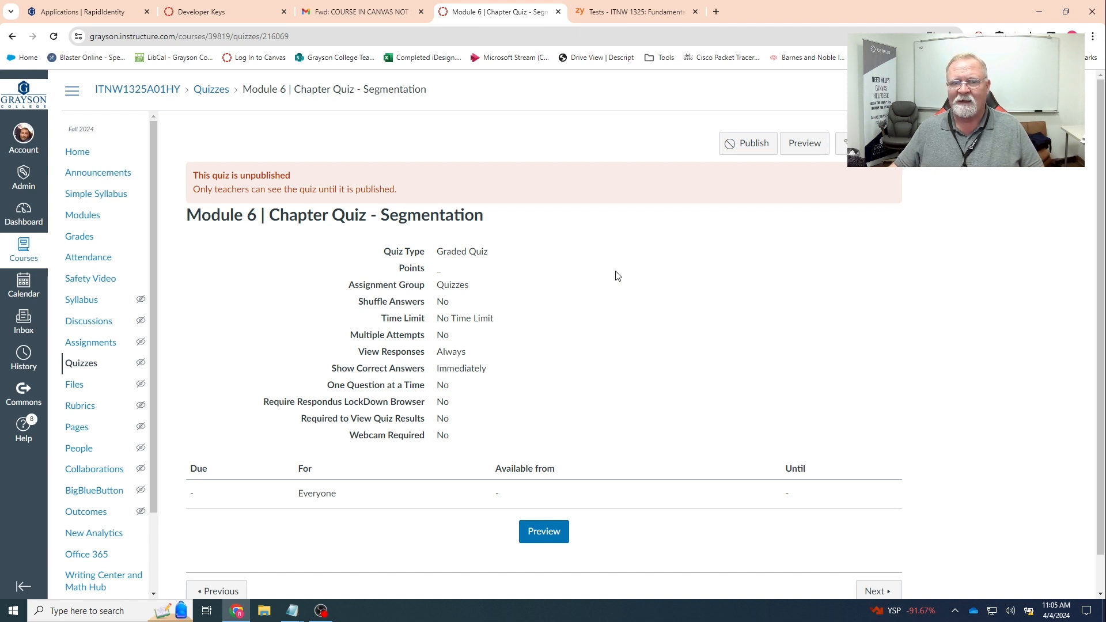
From the course home, start importing existing content as a QTI .zip file, with the exported Module 6 Chapter Quiz - Segmentation archive as source.
click(841, 144)
click(73, 153)
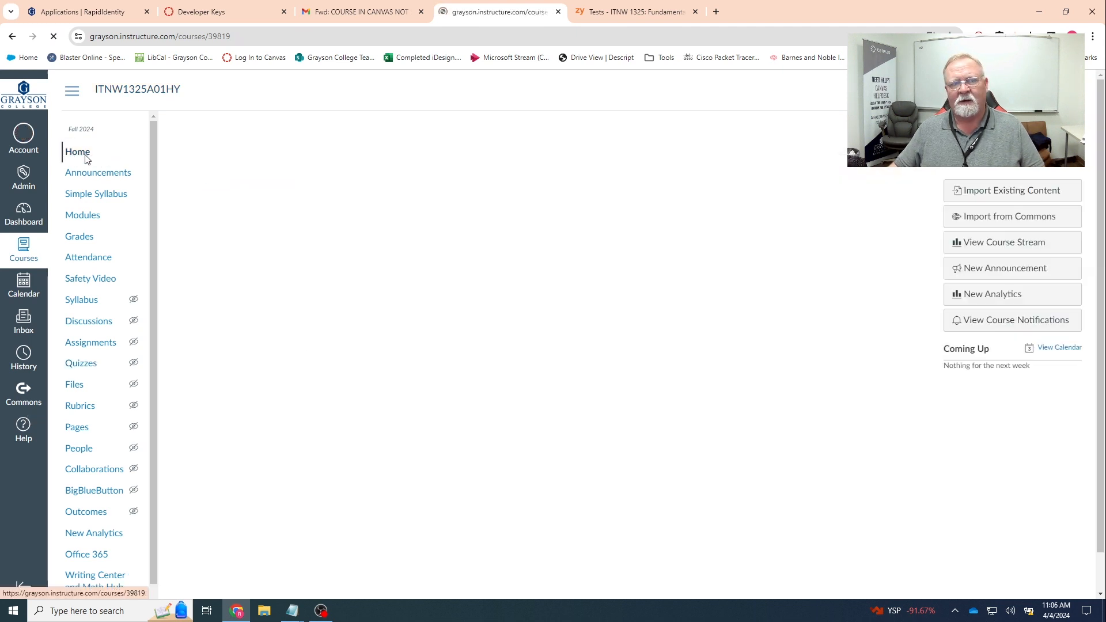
click(991, 196)
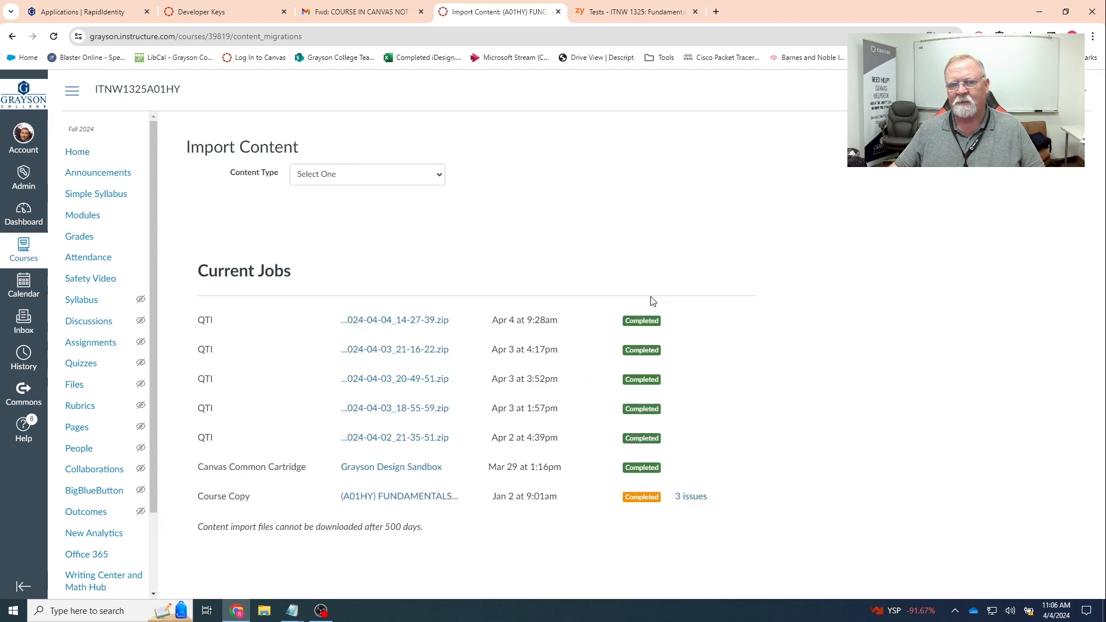
click(436, 179)
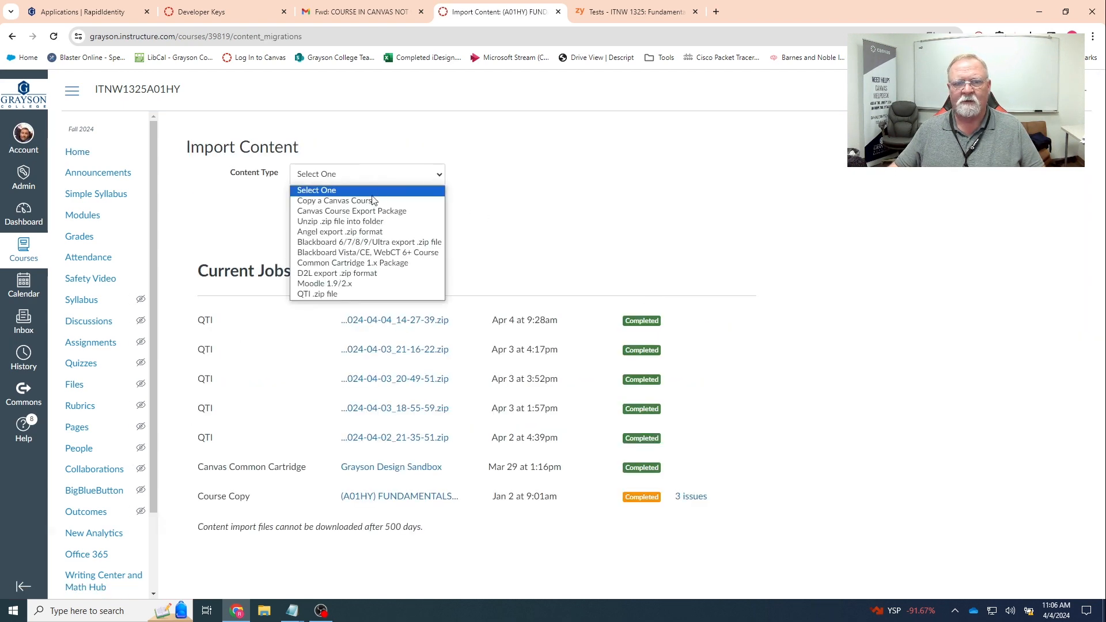
click(324, 295)
click(322, 214)
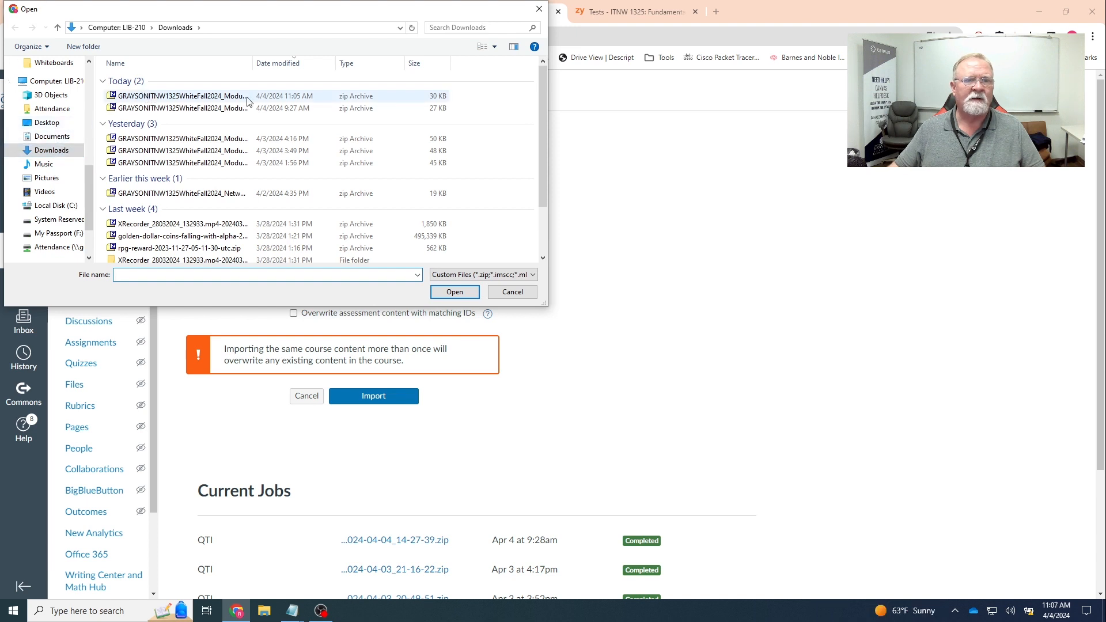
click(207, 97)
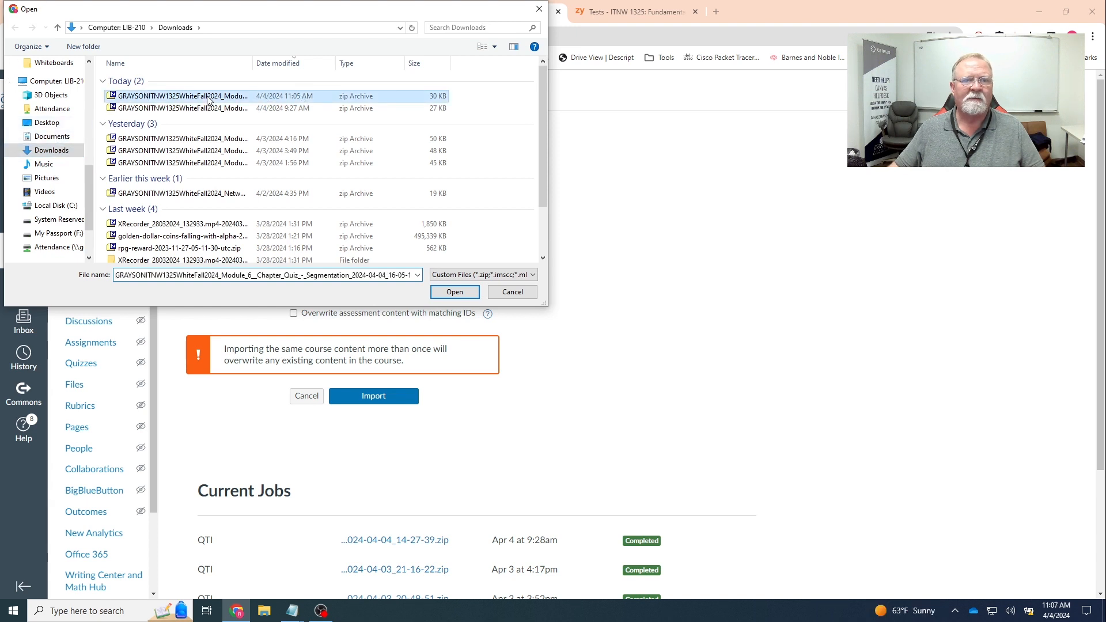
click(460, 293)
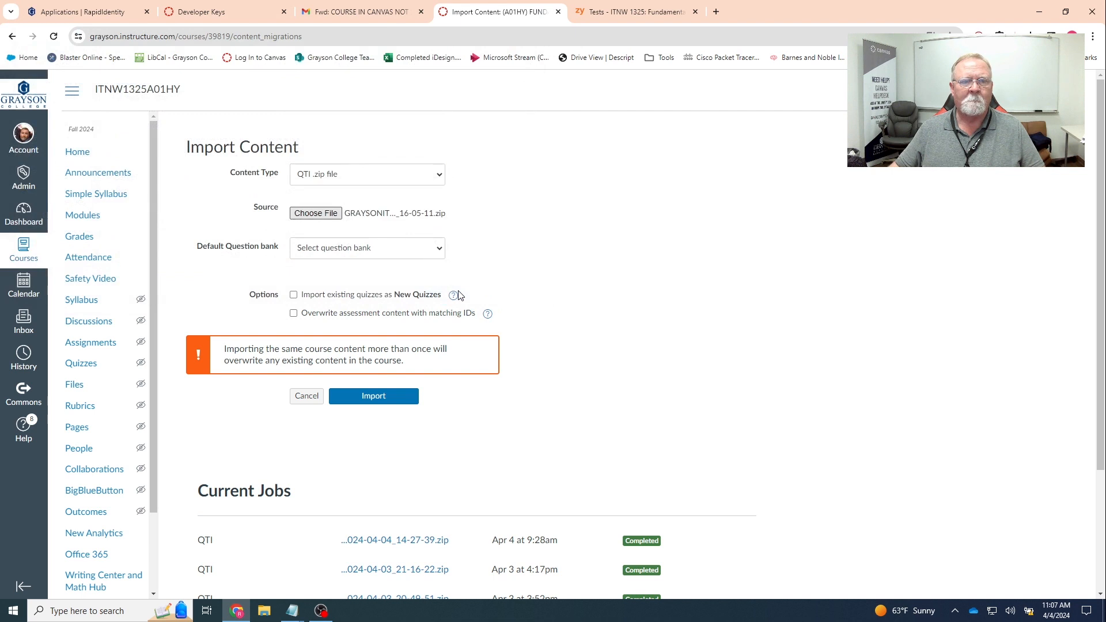
Create a new default question bank named Module 6 | Chapter Test for the import and run the import.
click(373, 250)
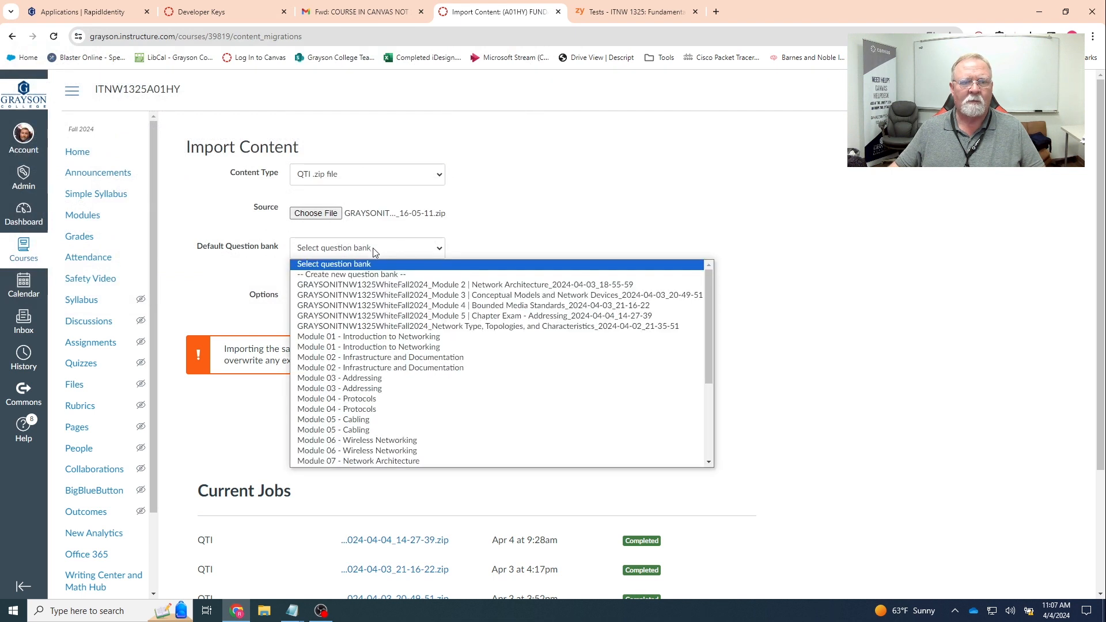
click(358, 274)
click(330, 286)
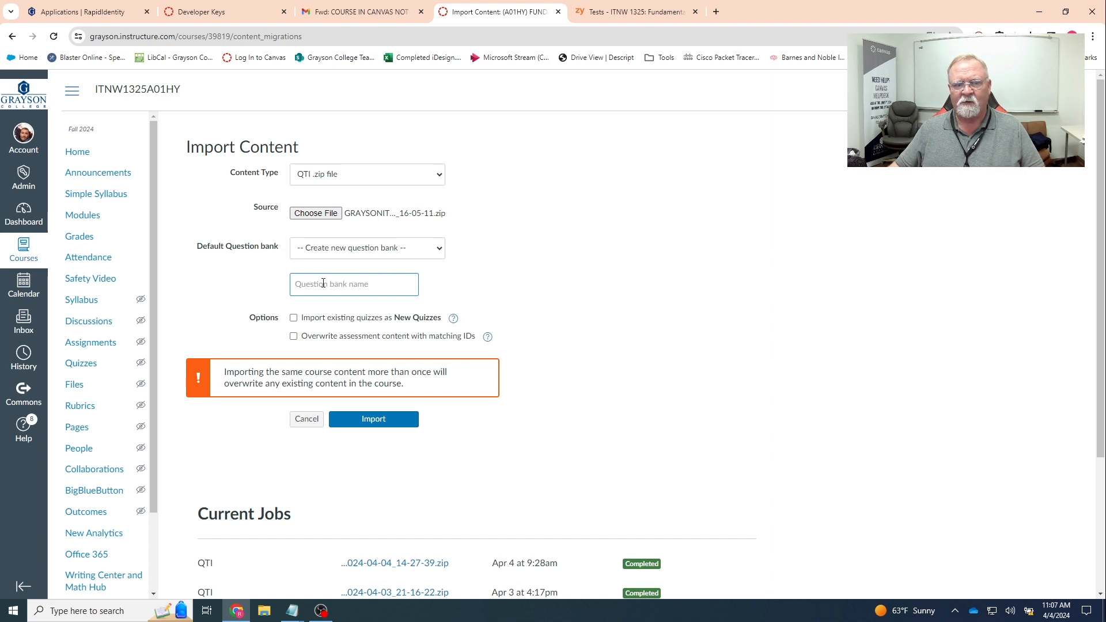
click(323, 286)
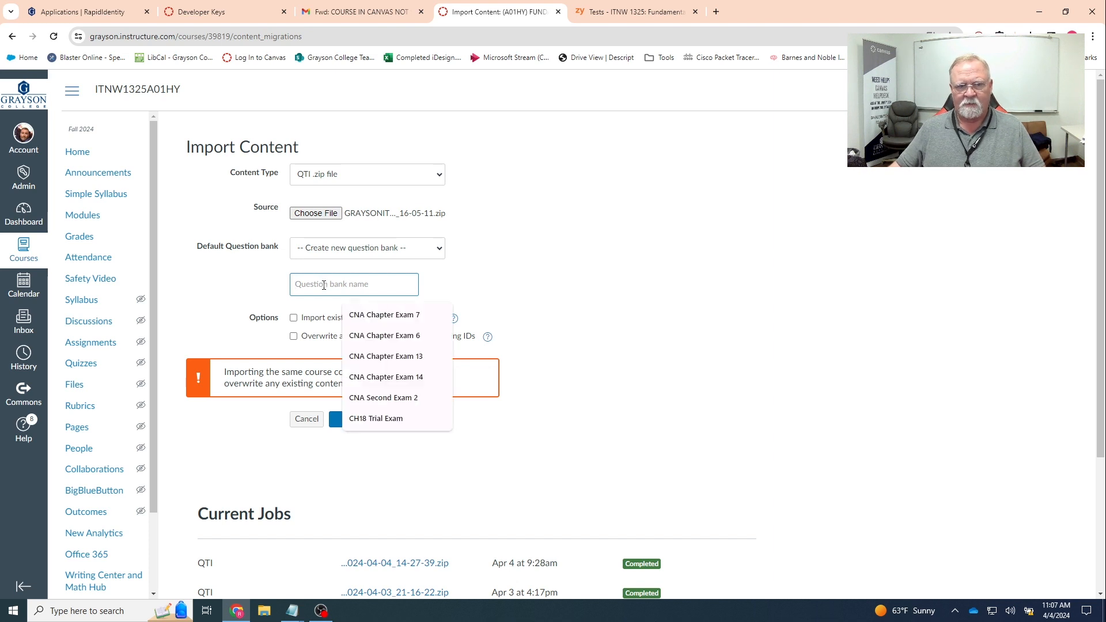
text(Module)
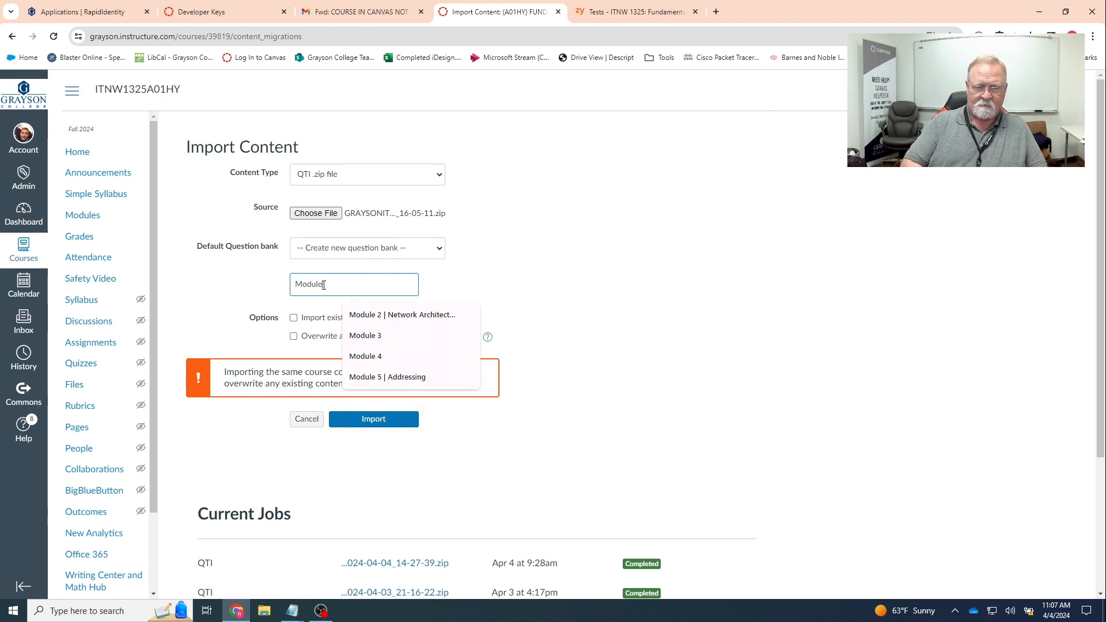
text( 6 |)
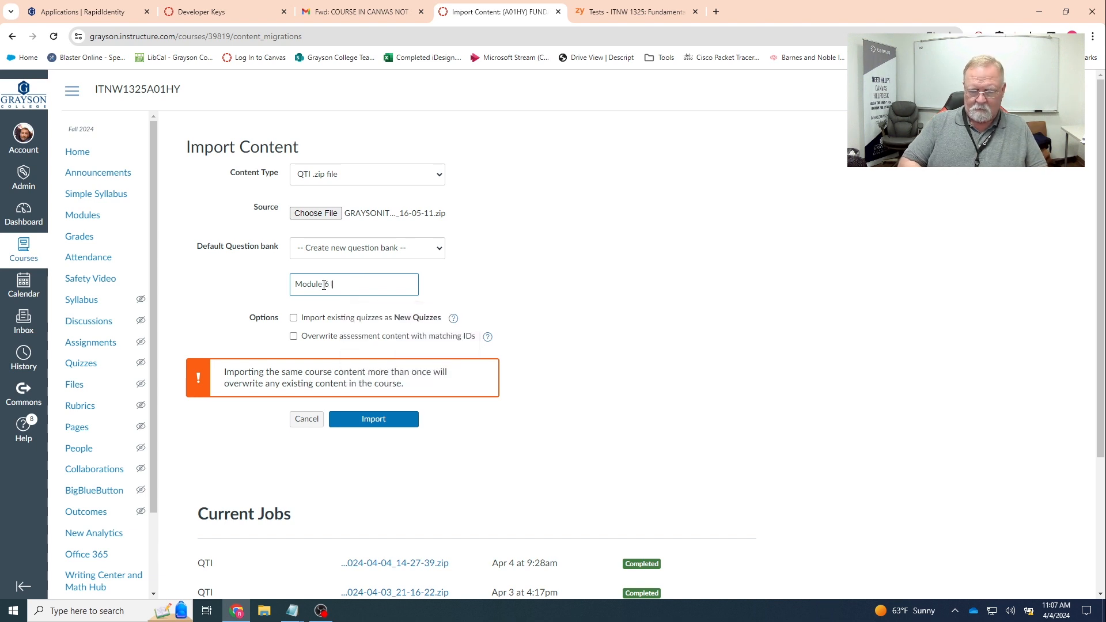
text( Ch)
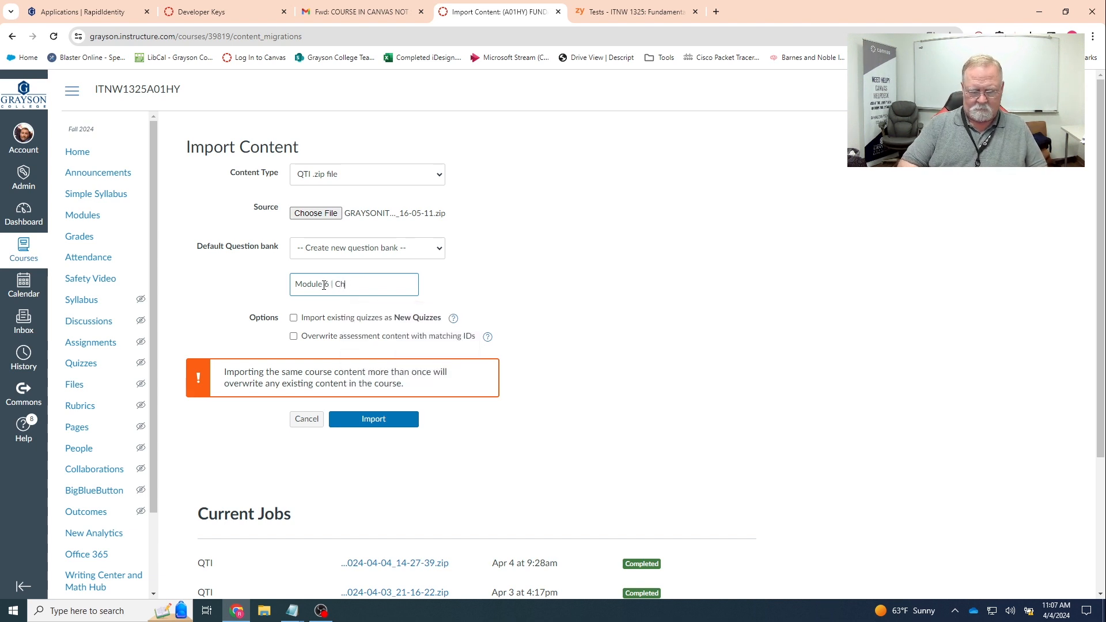
text(apter Test)
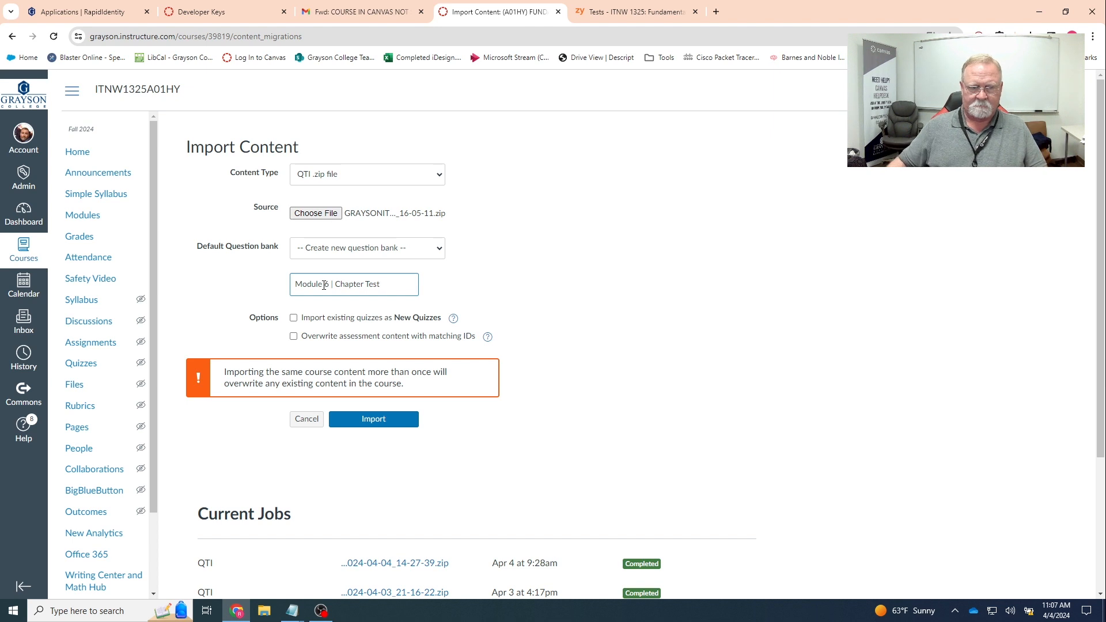
click(376, 426)
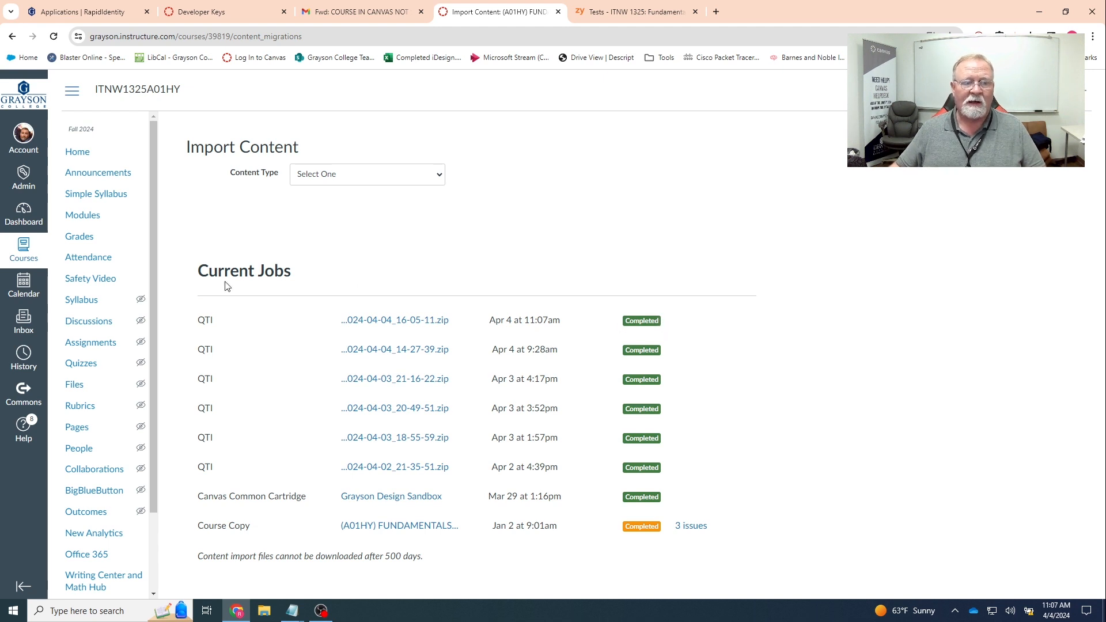
Open Module 6 | Chapter Quiz - Segmentation from the course modules for editing and decline the auto-saved content.
click(87, 217)
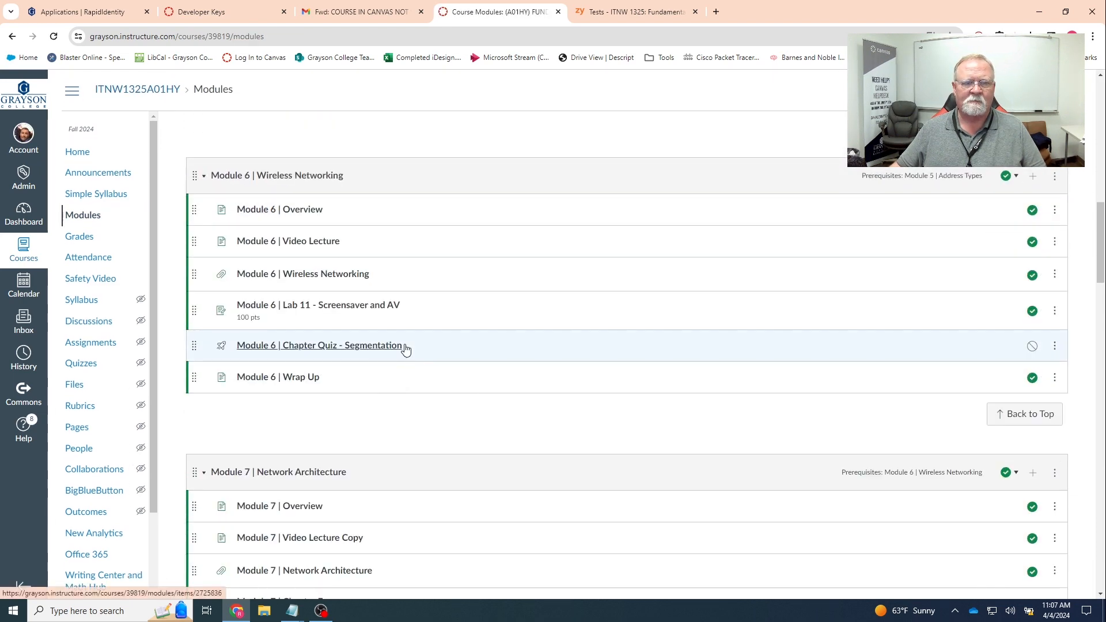
click(306, 353)
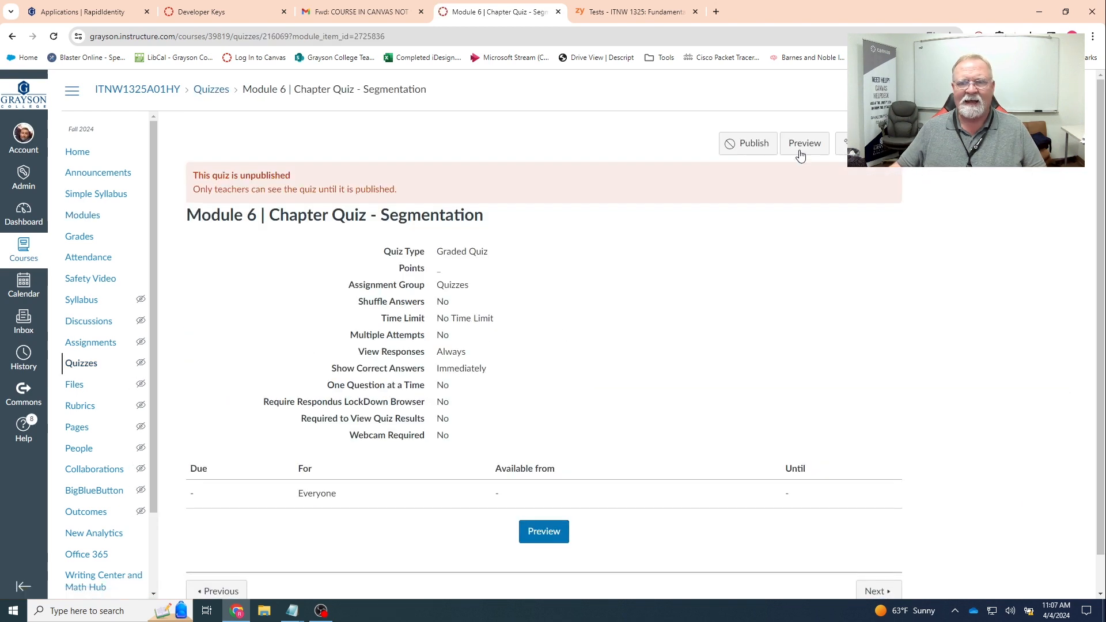
click(842, 144)
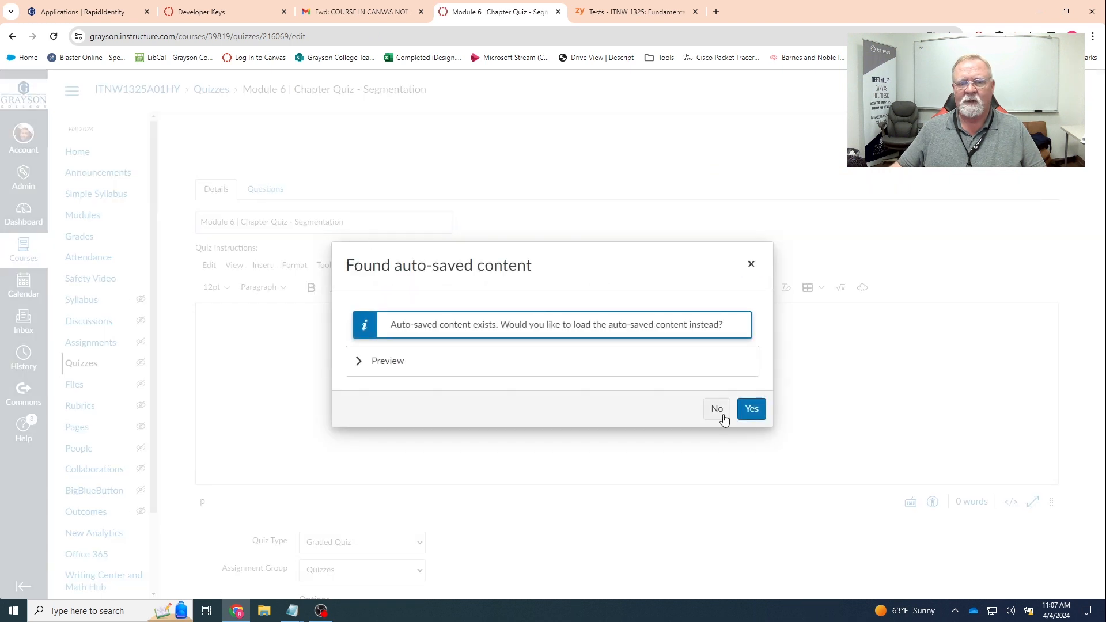
click(717, 409)
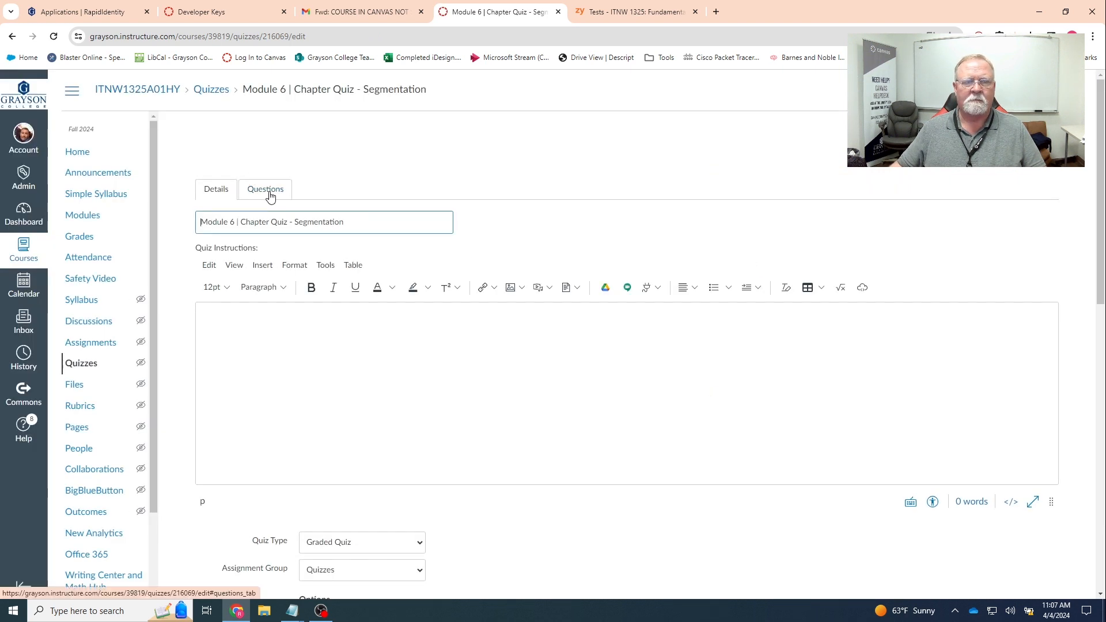
Enter the quiz instructions "Select the best answer for the following questions.".
click(275, 327)
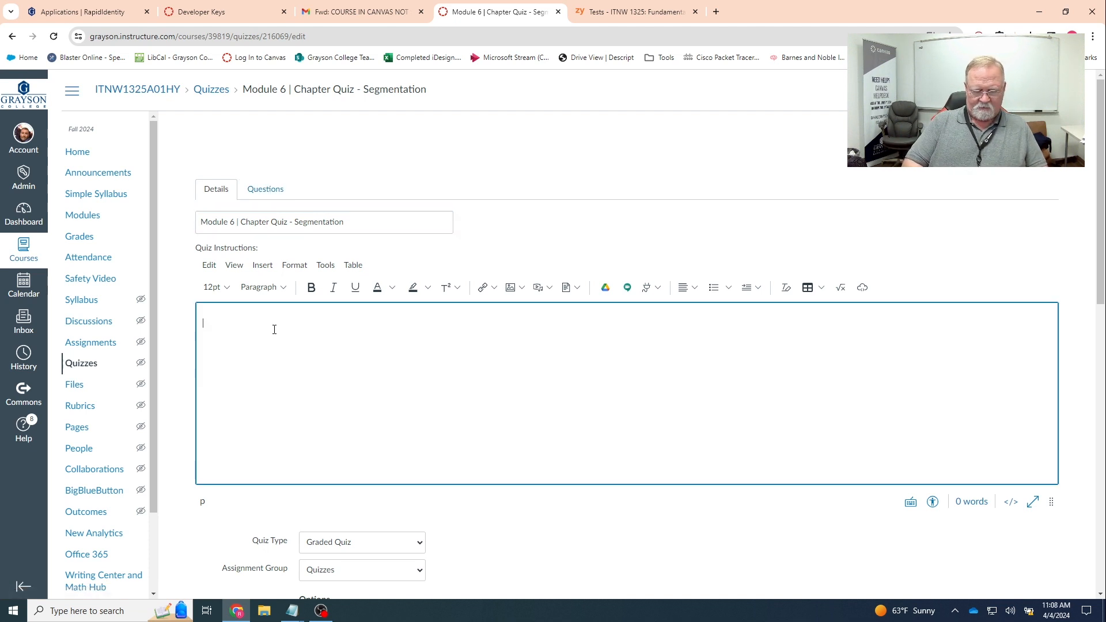
text(SEe)
key(BackSpace)
key(BackSpace)
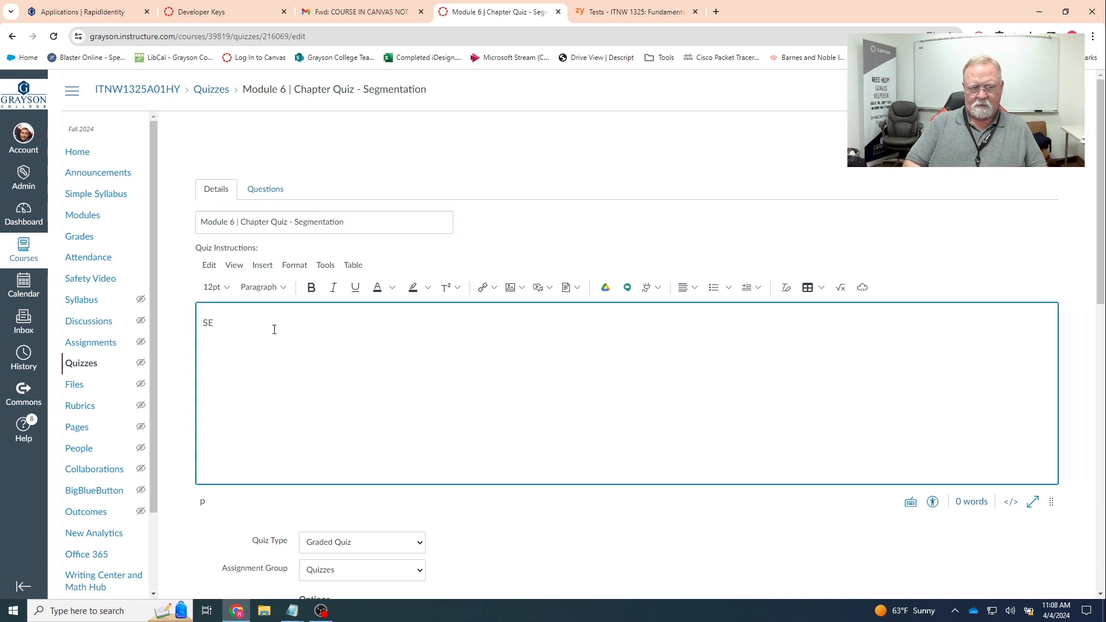
text(elect the )
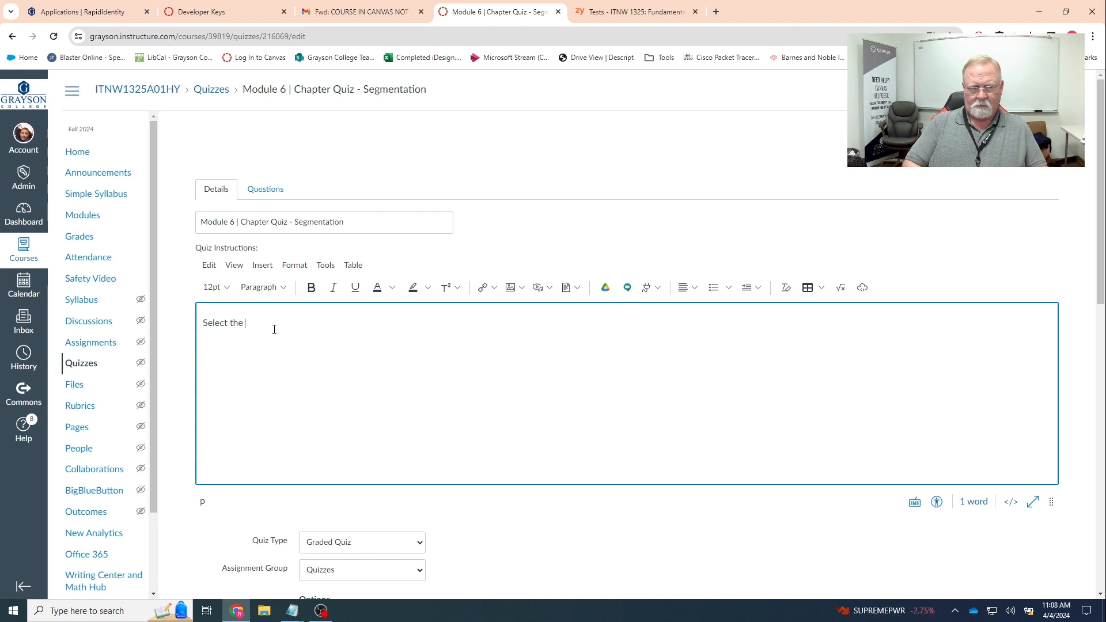
text(best answer for th)
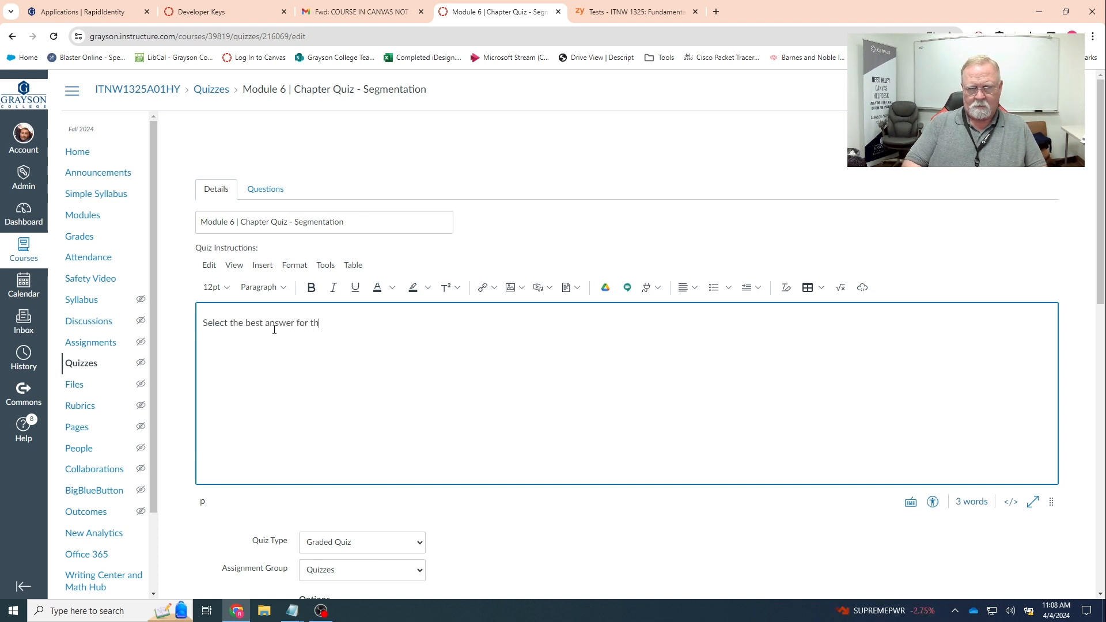
text(e following questions.)
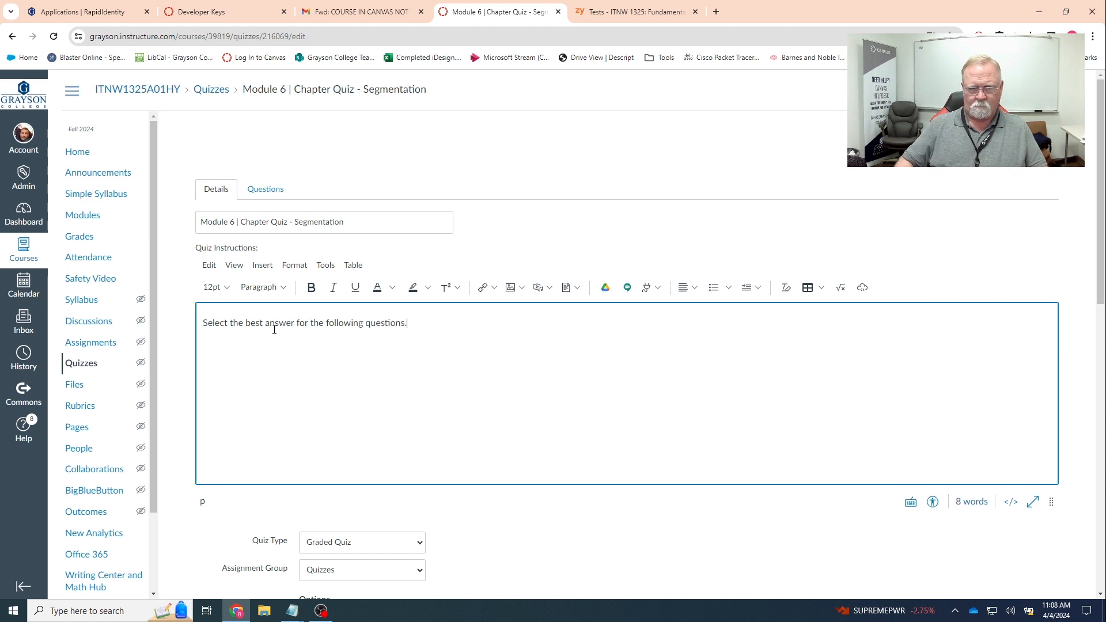
Add all questions from the course's 22-question GRAYSONITNW1325WhiteFall202... bank to the quiz, without assigning them to a question group.
click(267, 189)
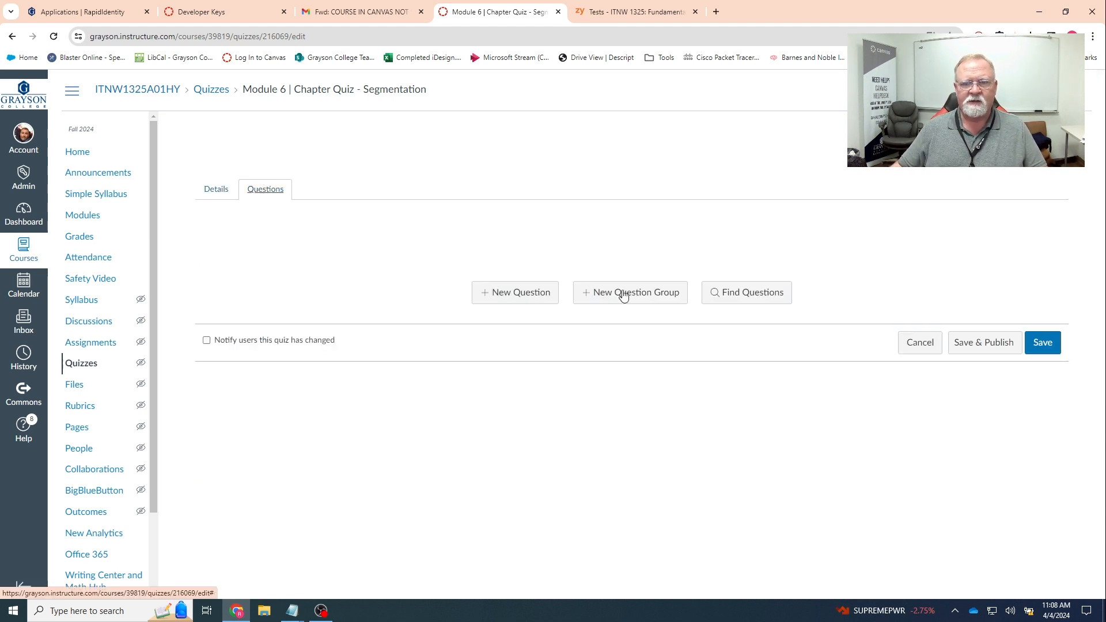
click(752, 294)
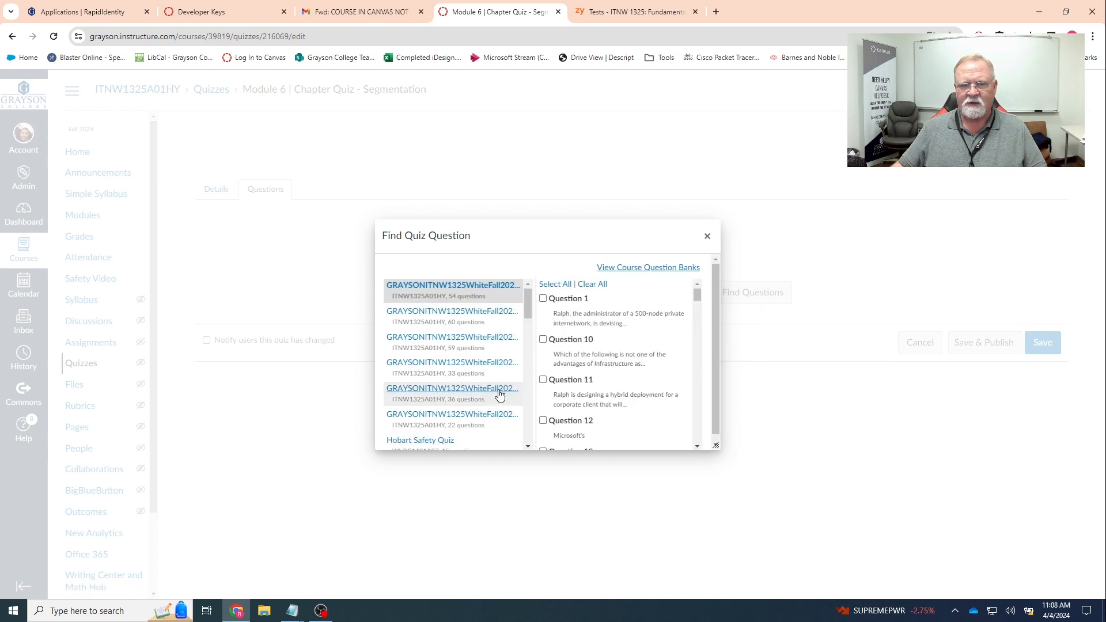
click(438, 416)
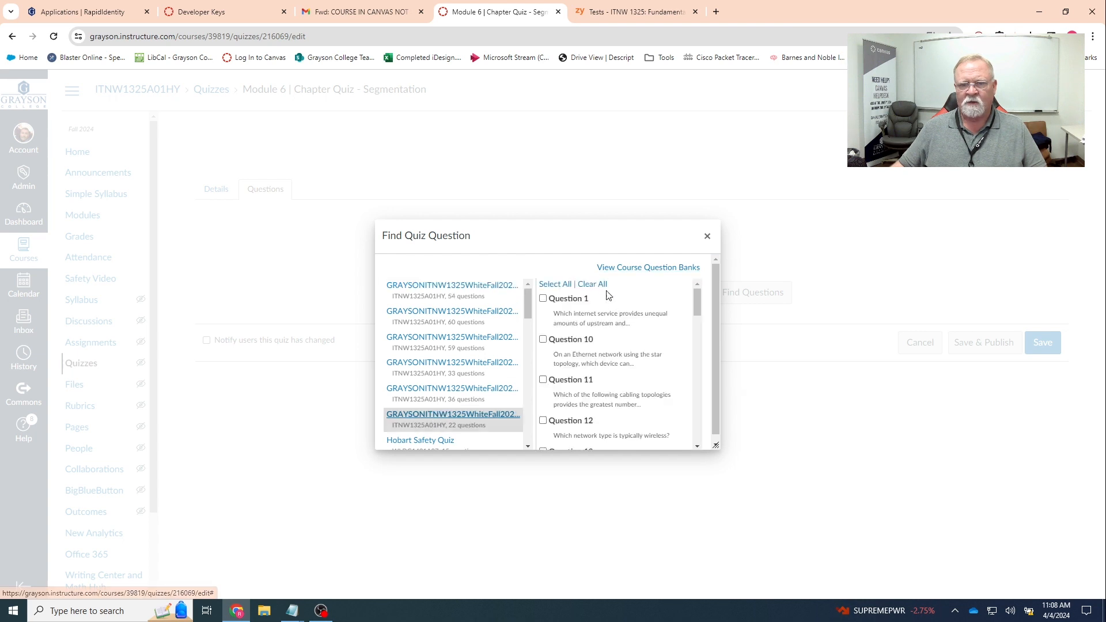
click(555, 284)
scroll(604, 346, down, 15)
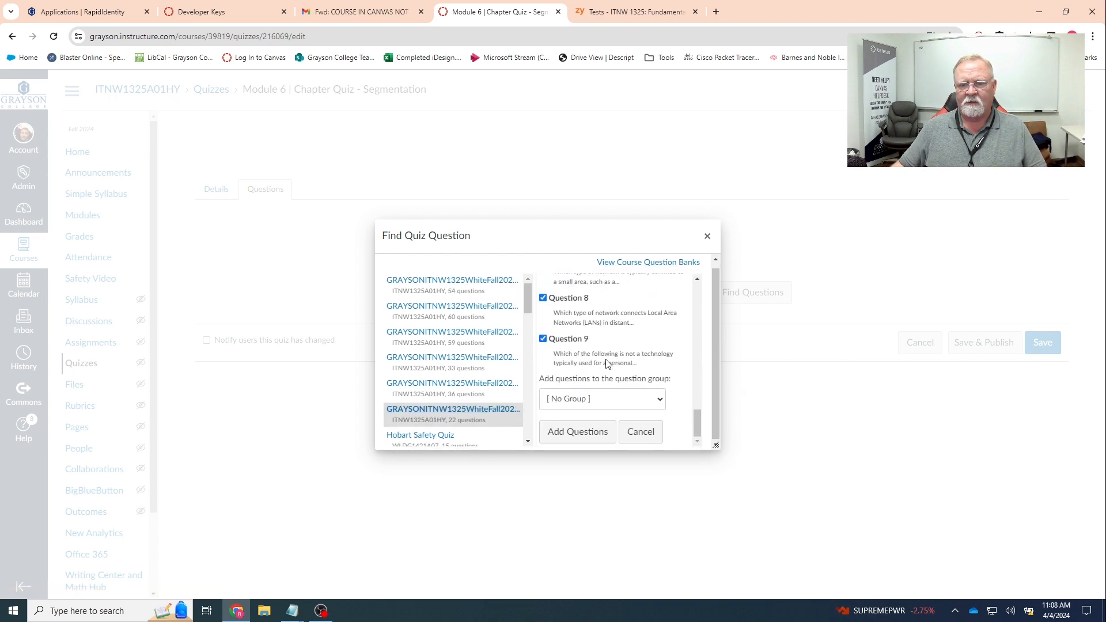
scroll(616, 349, up, 5)
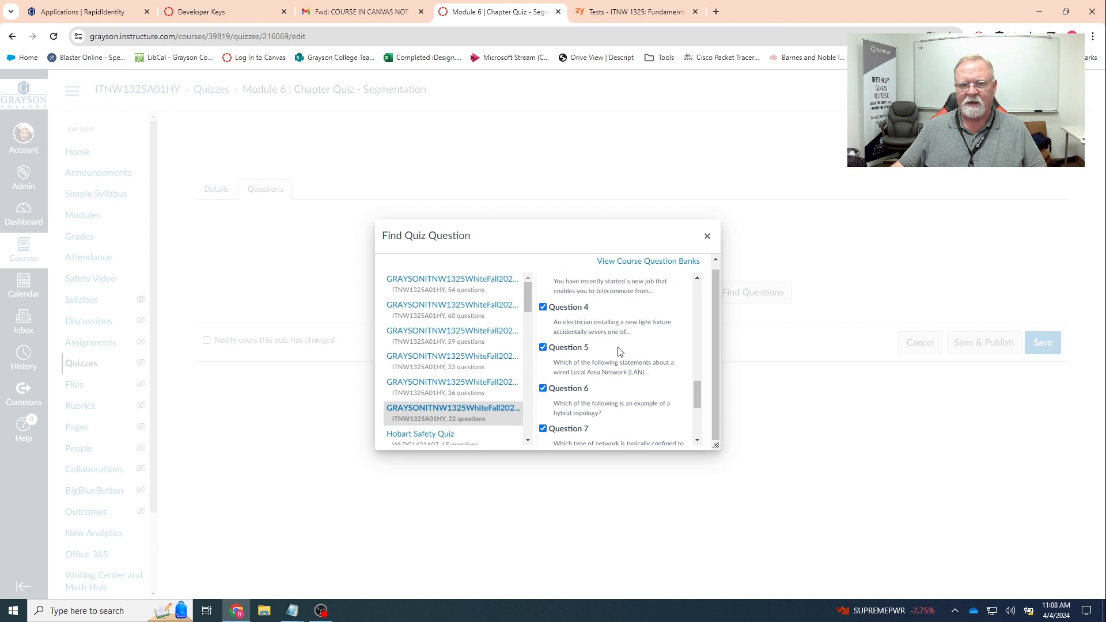
scroll(611, 333, up, 2)
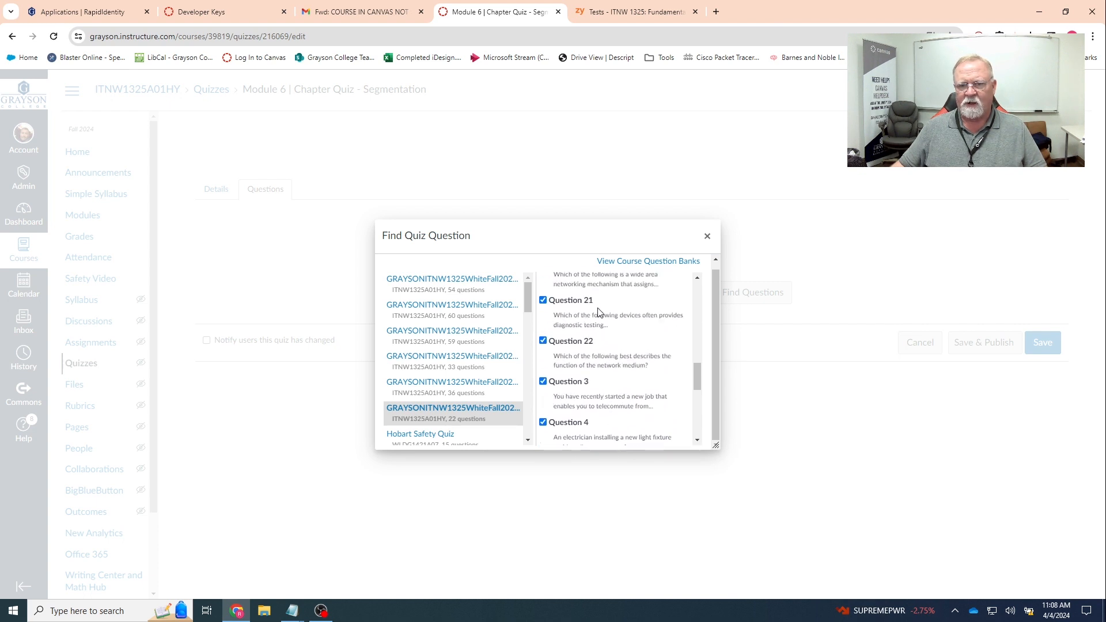
scroll(595, 397, down, 1)
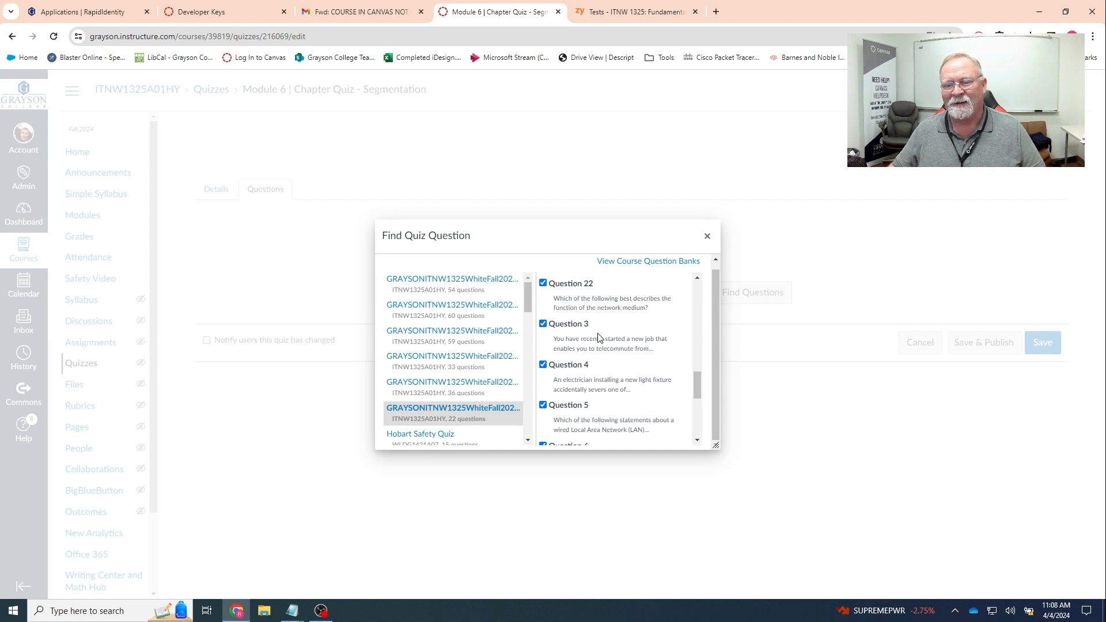
scroll(615, 339, up, 7)
scroll(615, 338, up, 3)
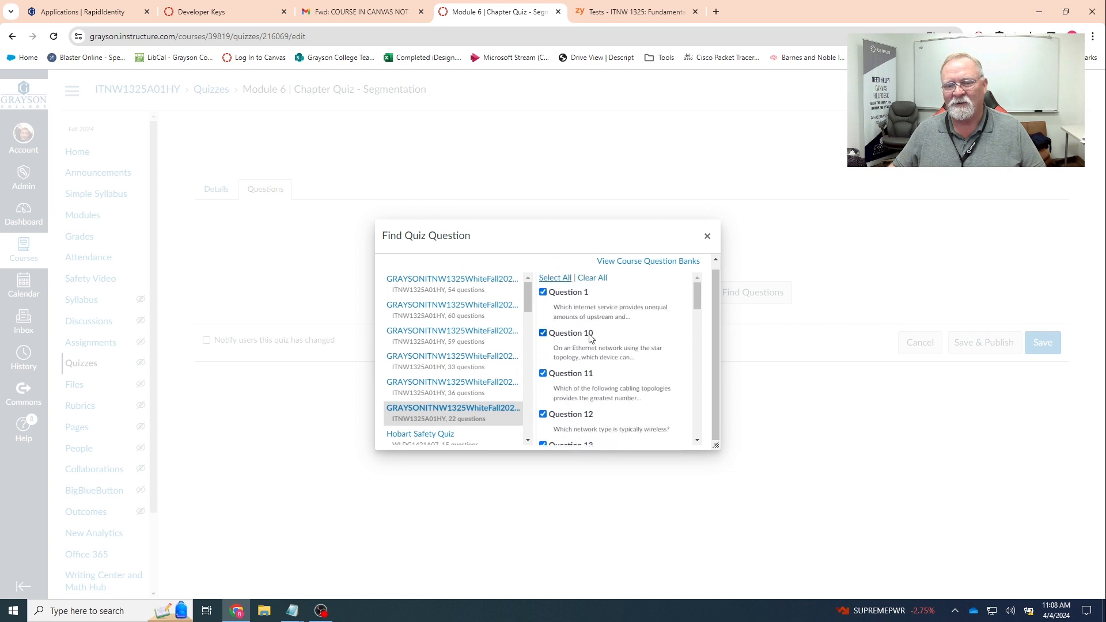
scroll(592, 340, down, 1)
scroll(592, 342, down, 3)
scroll(594, 343, down, 3)
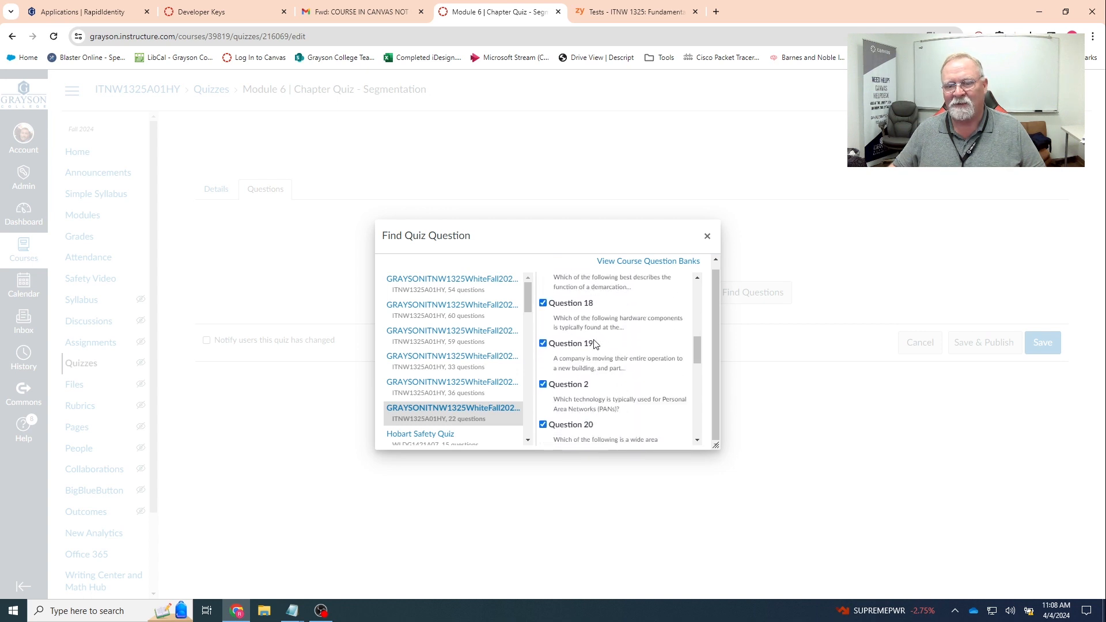
scroll(579, 418, down, 5)
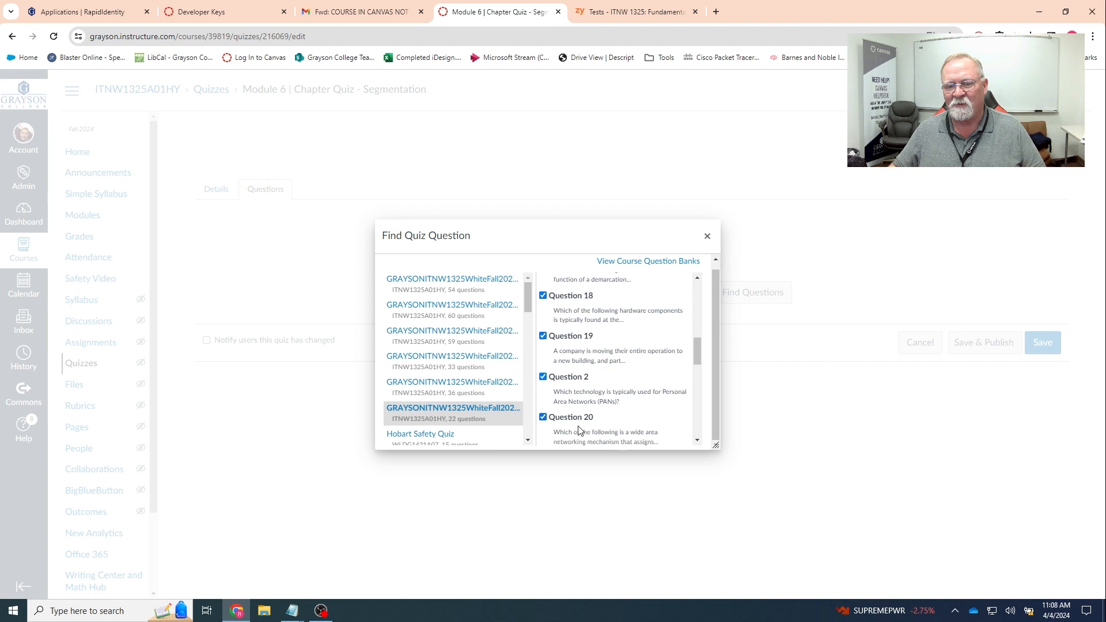
scroll(587, 418, down, 2)
scroll(594, 403, up, 1)
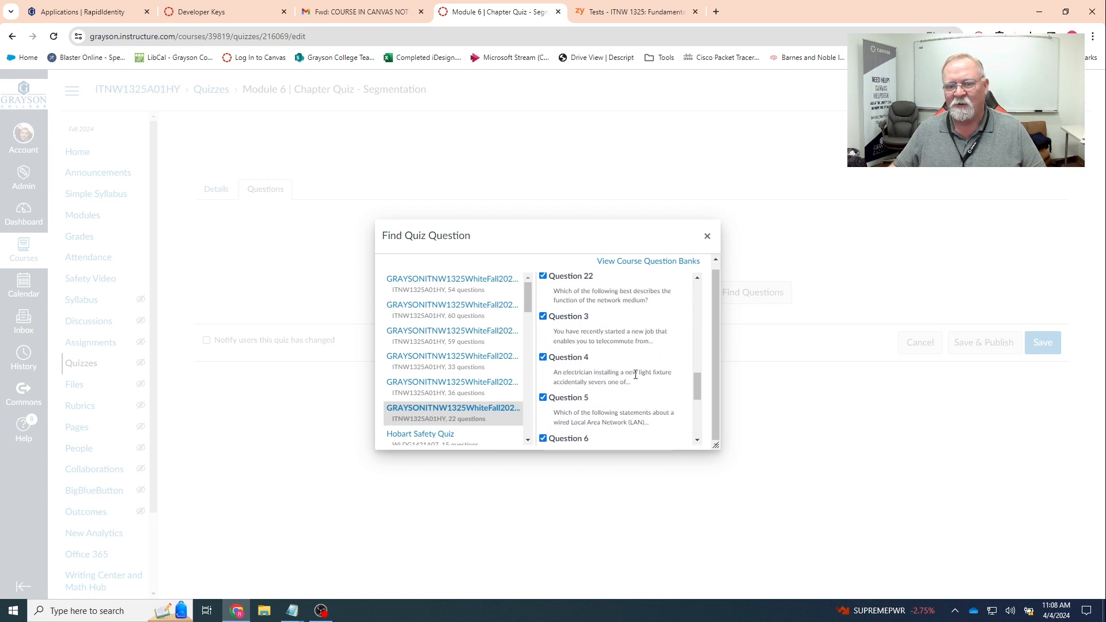
scroll(631, 387, down, 5)
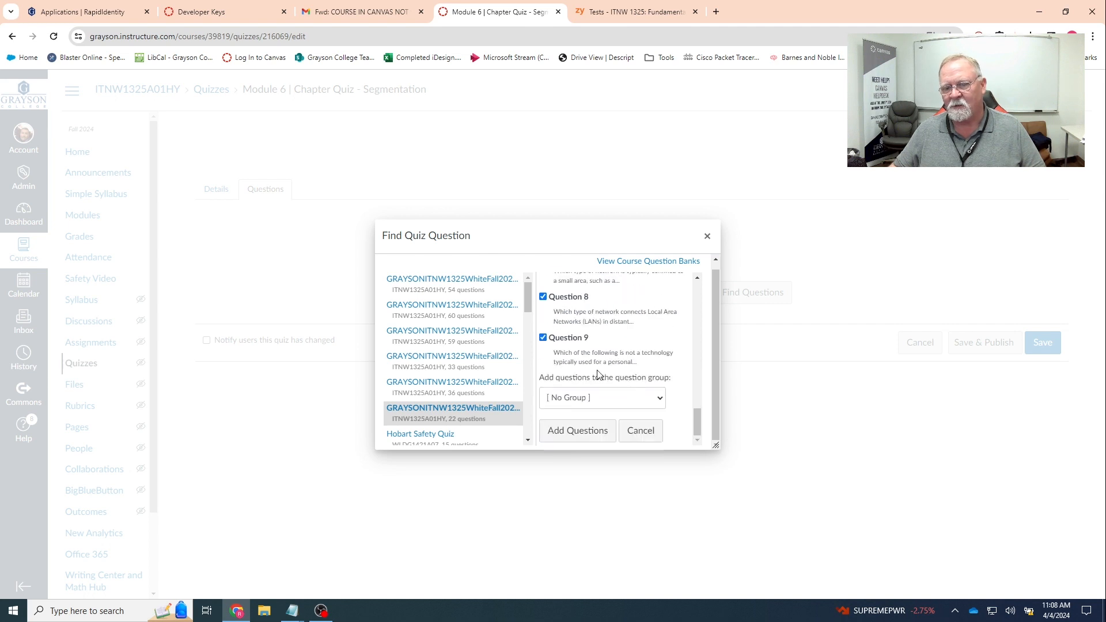
click(578, 431)
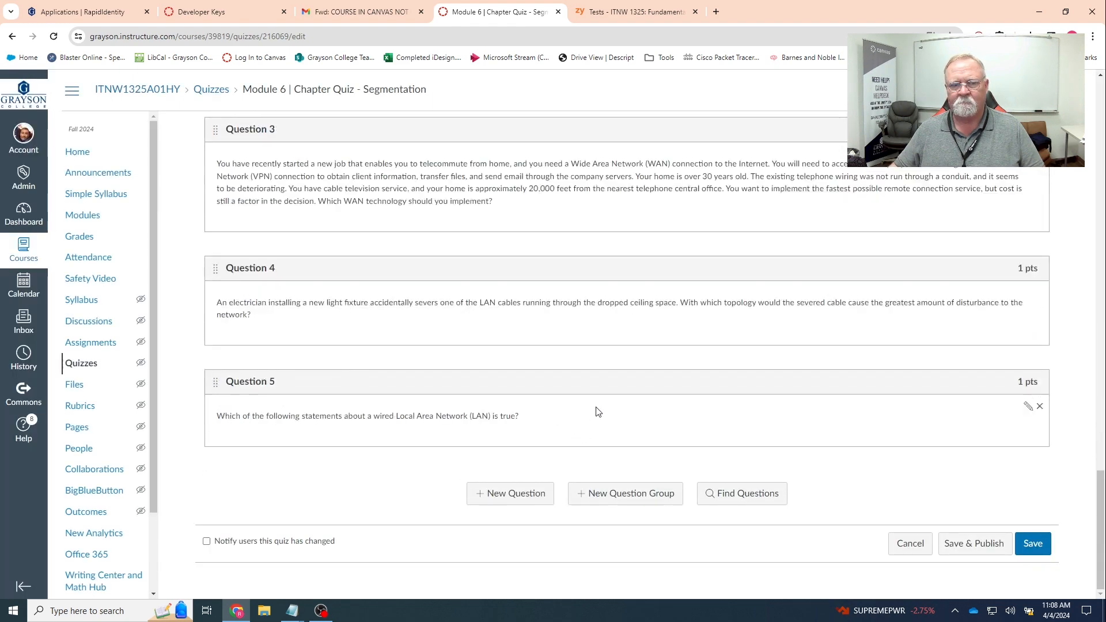
Reorder the quiz questions into numerical sequence, moving Questions 2 through 9 between Question 1 and Question 10.
drag(211, 390, 250, 309)
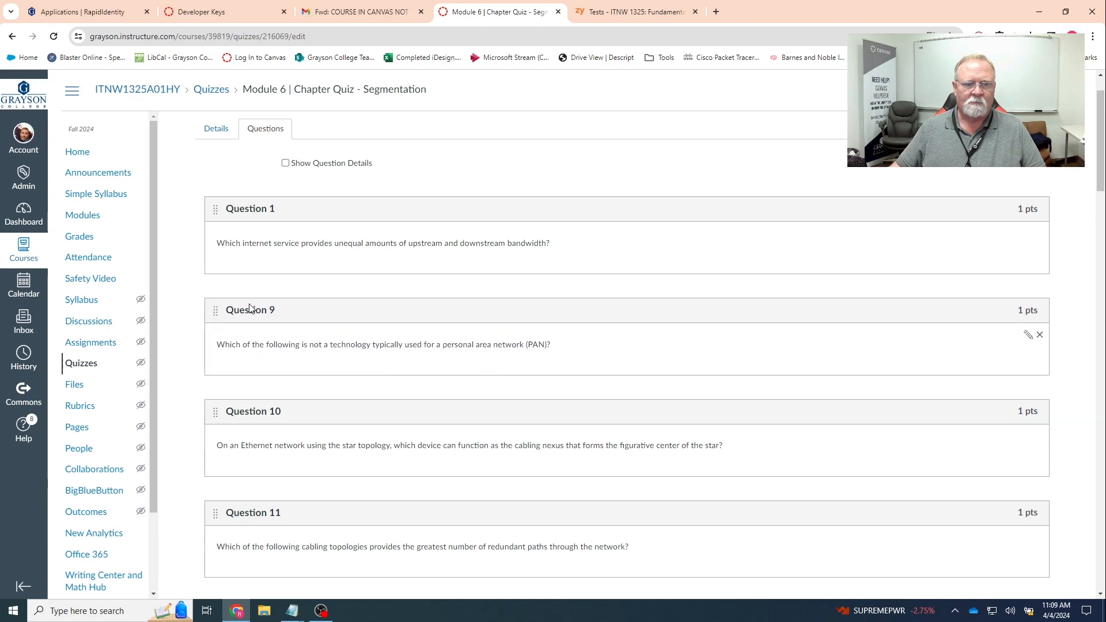
scroll(250, 309, down, 12)
scroll(251, 309, down, 8)
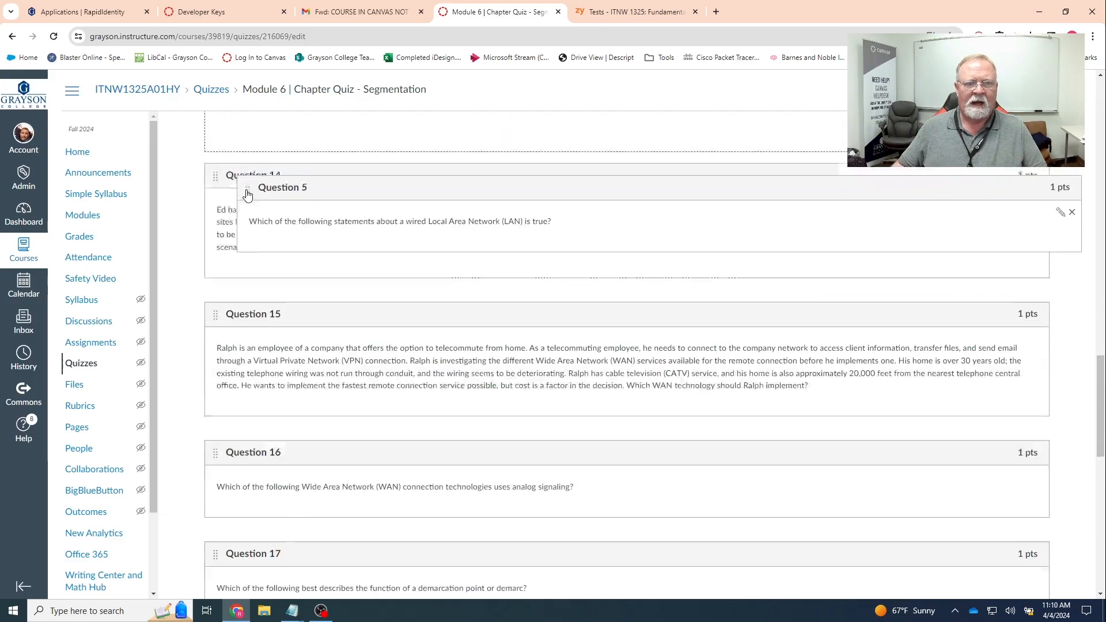
drag(248, 199, 219, 208)
scroll(230, 207, up, 6)
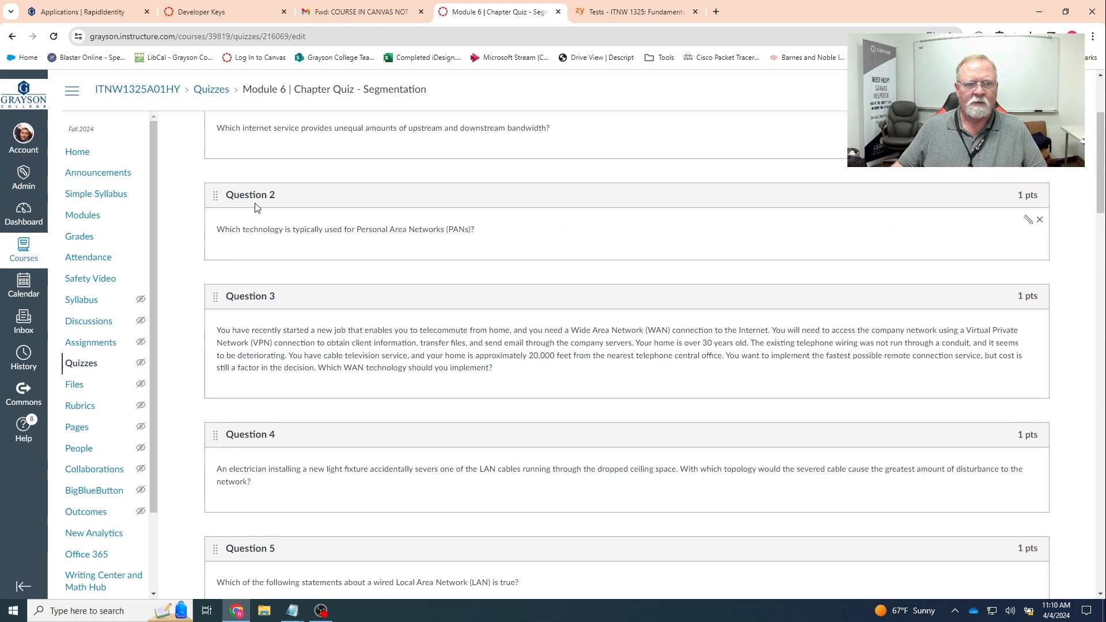
Check the question order through Question 22, then save and publish the quiz and review its settings.
scroll(253, 208, down, 10)
scroll(253, 212, down, 18)
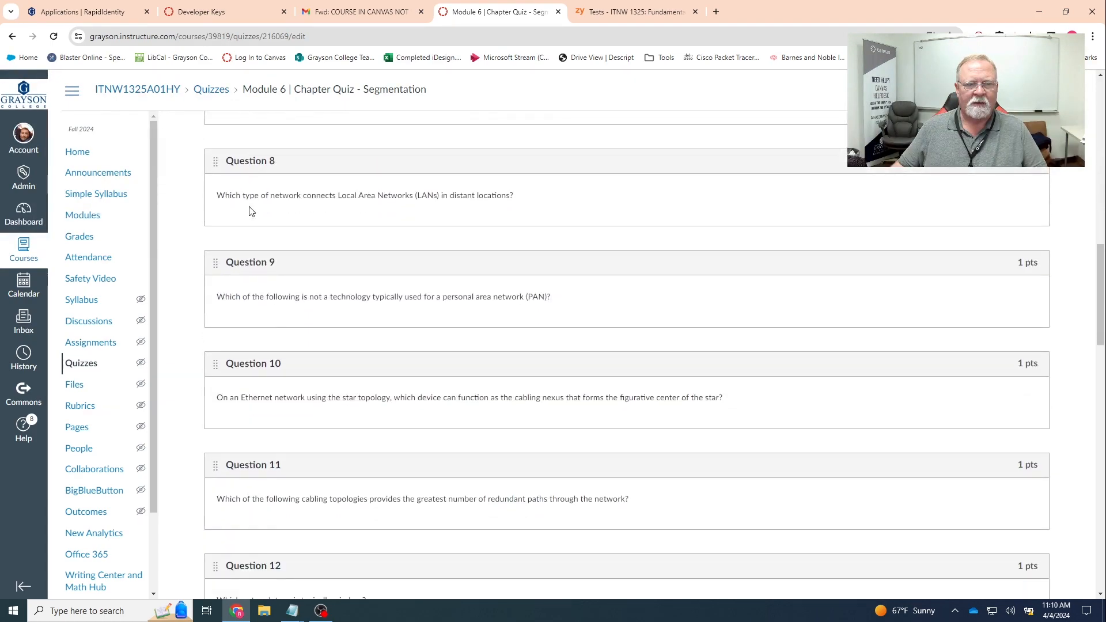
scroll(256, 213, down, 5)
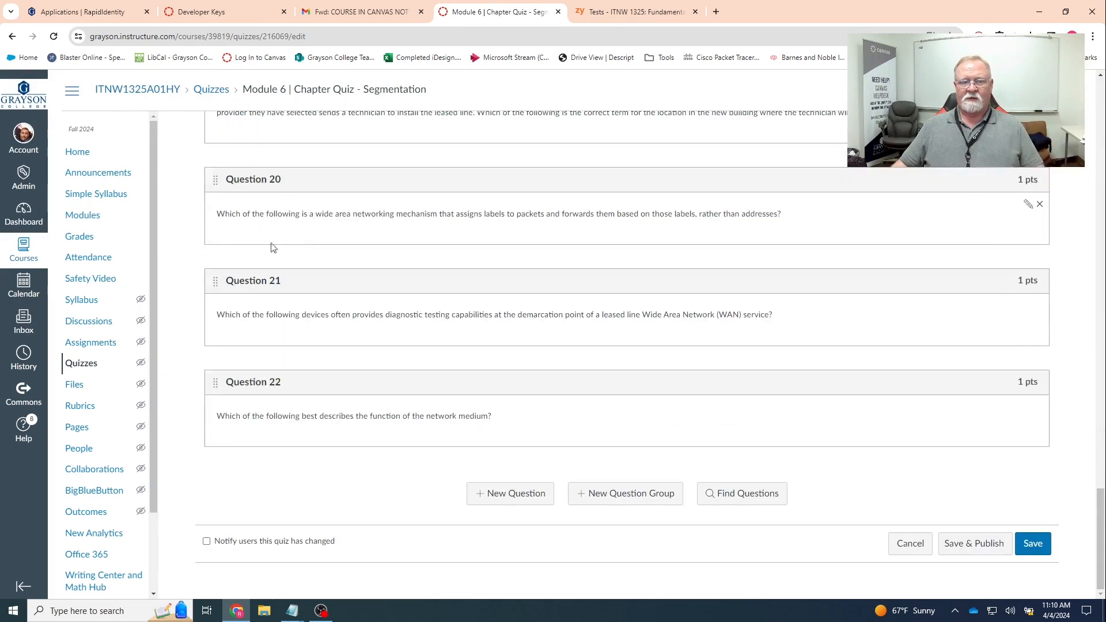
click(978, 553)
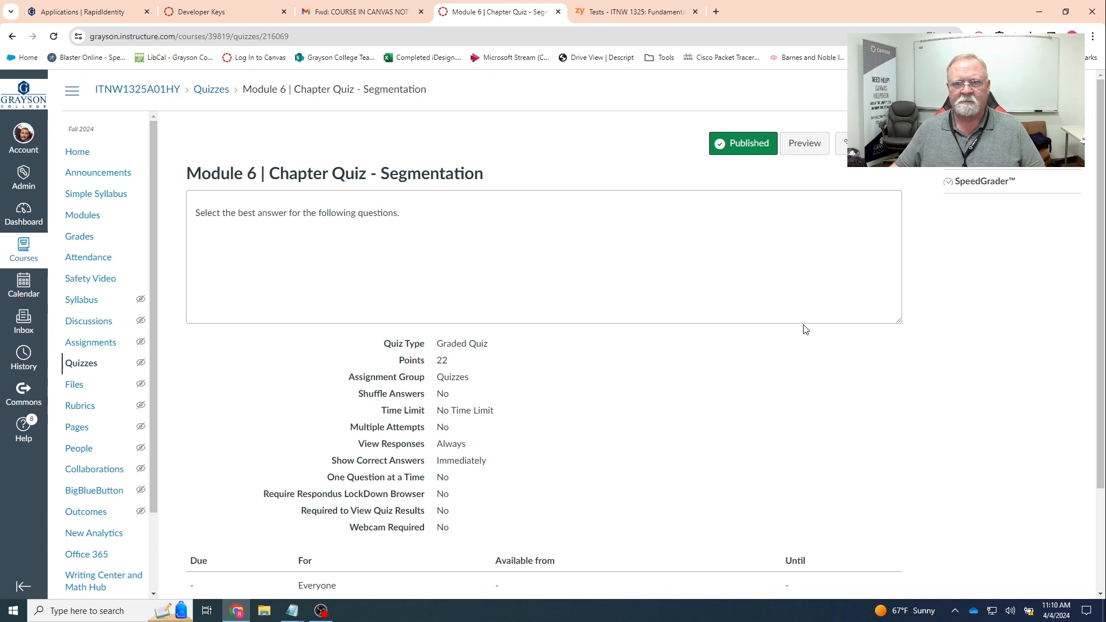
scroll(804, 334, down, 3)
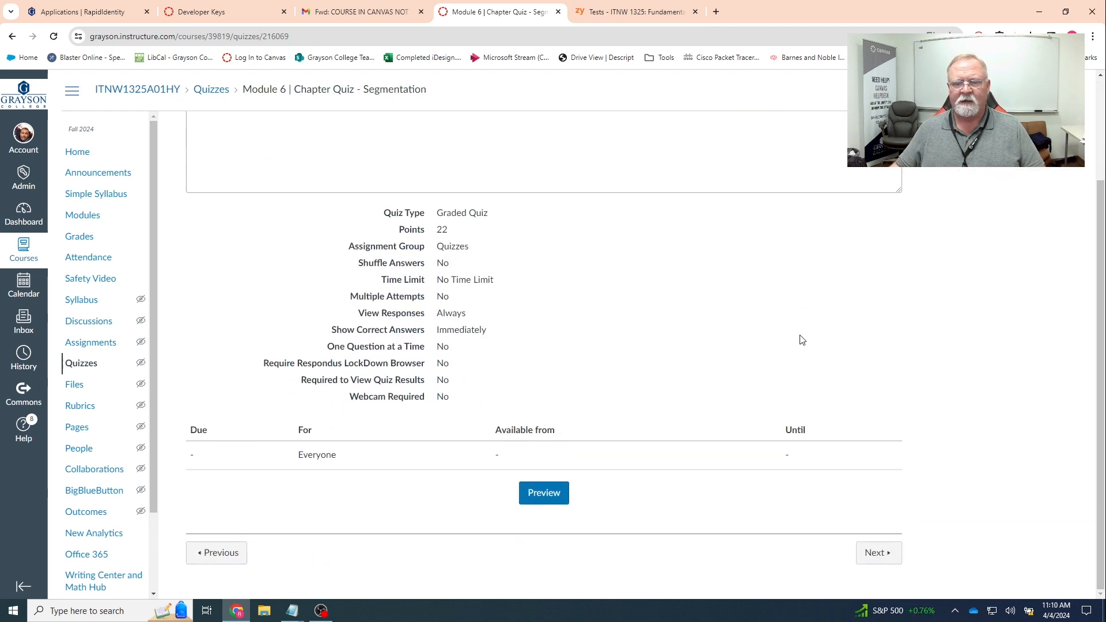